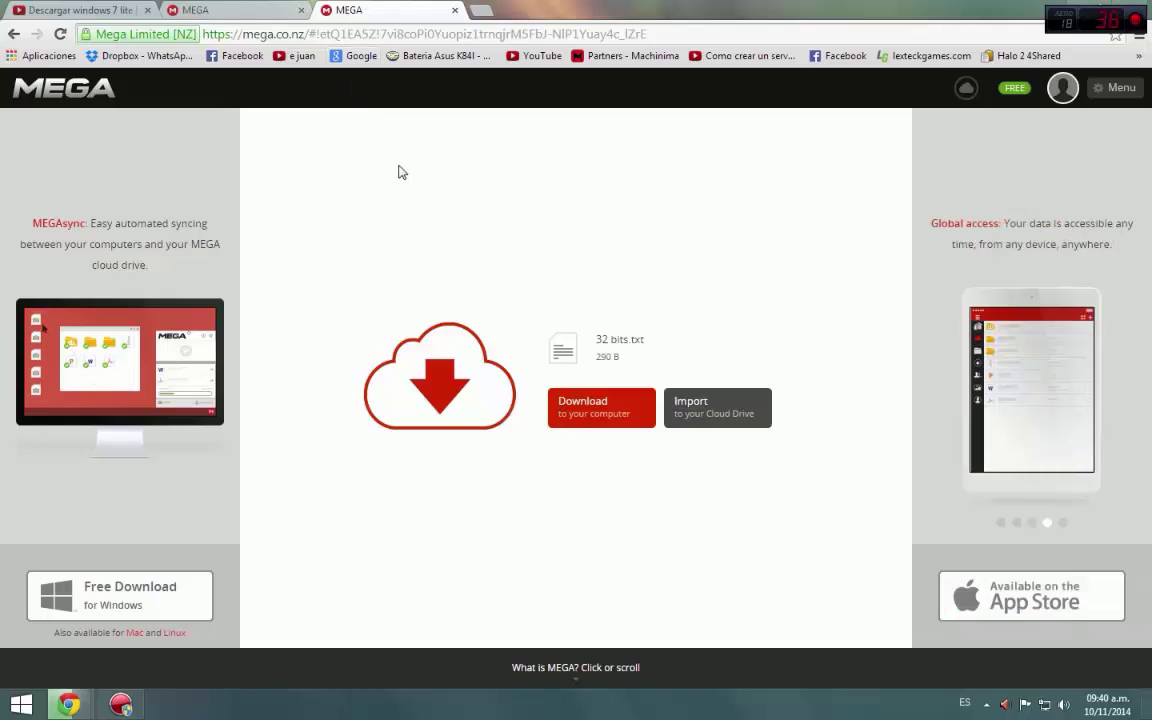
Step: Download both 32 bits.txt and 64 bits.txt from their open MEGA pages
{"action": "left_click", "coordinate": [553, 400]}
{"action": "left_click", "coordinate": [230, 10]}
{"action": "left_click", "coordinate": [575, 405]}
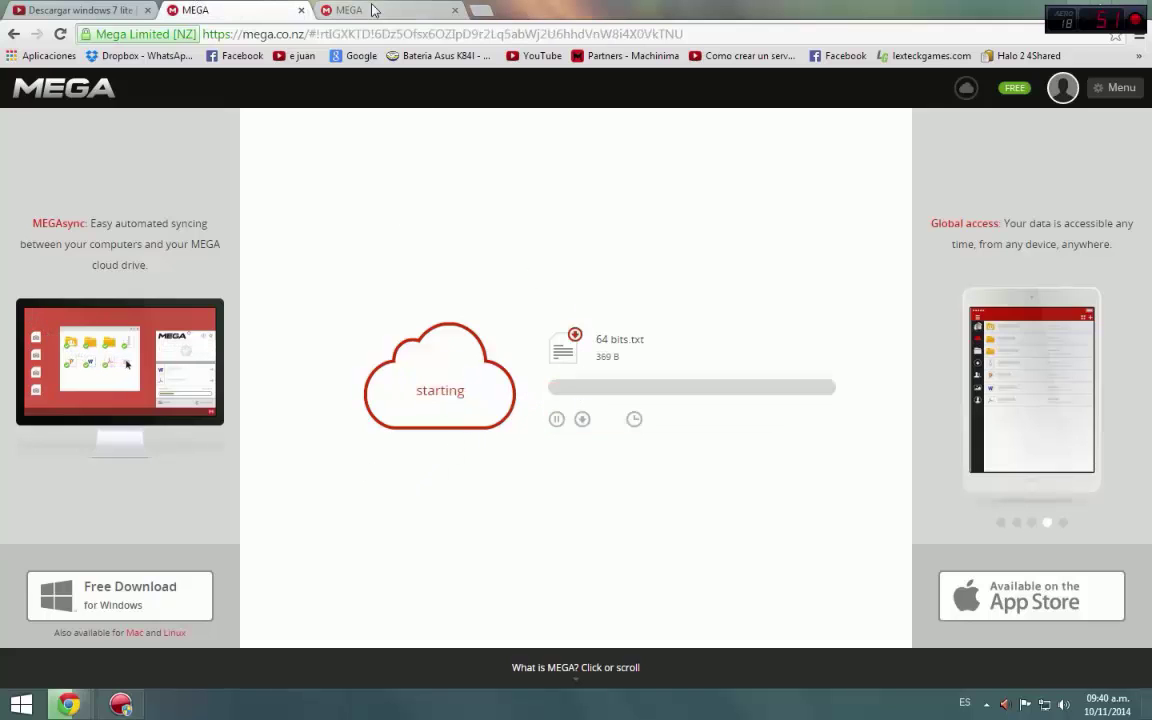
{"action": "left_click", "coordinate": [372, 10]}
{"action": "left_click", "coordinate": [210, 10]}
{"action": "left_click", "coordinate": [330, 10]}
{"action": "left_click", "coordinate": [208, 9]}
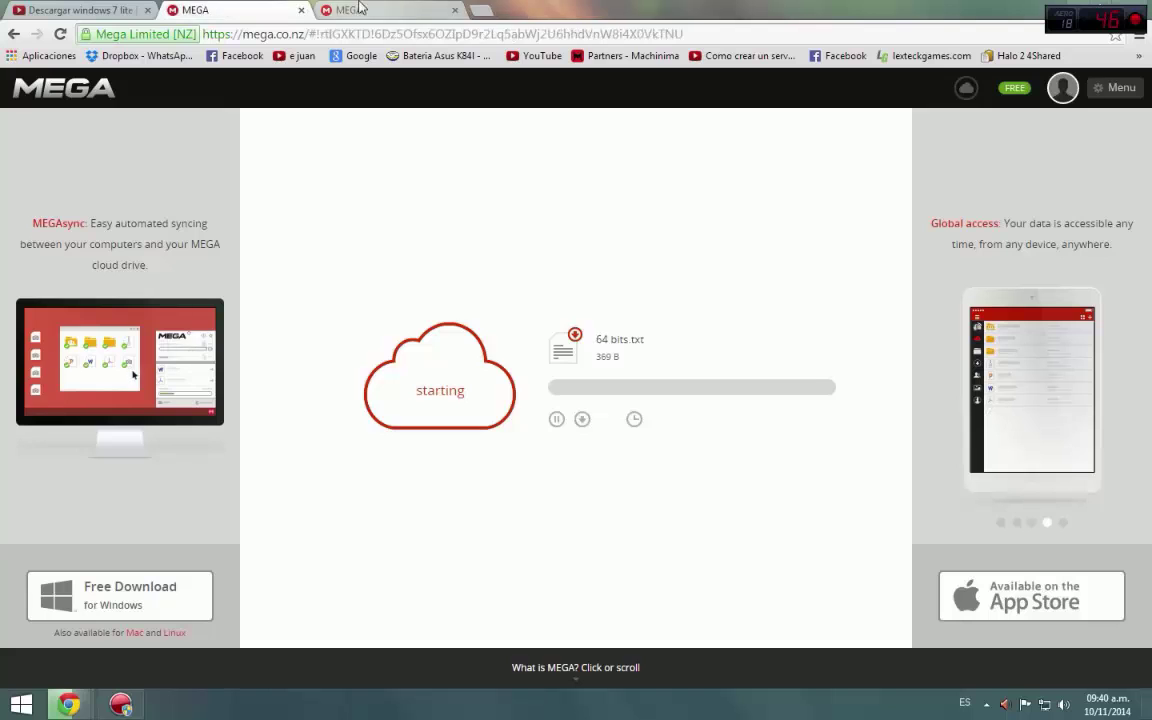
{"action": "left_click", "coordinate": [360, 8]}
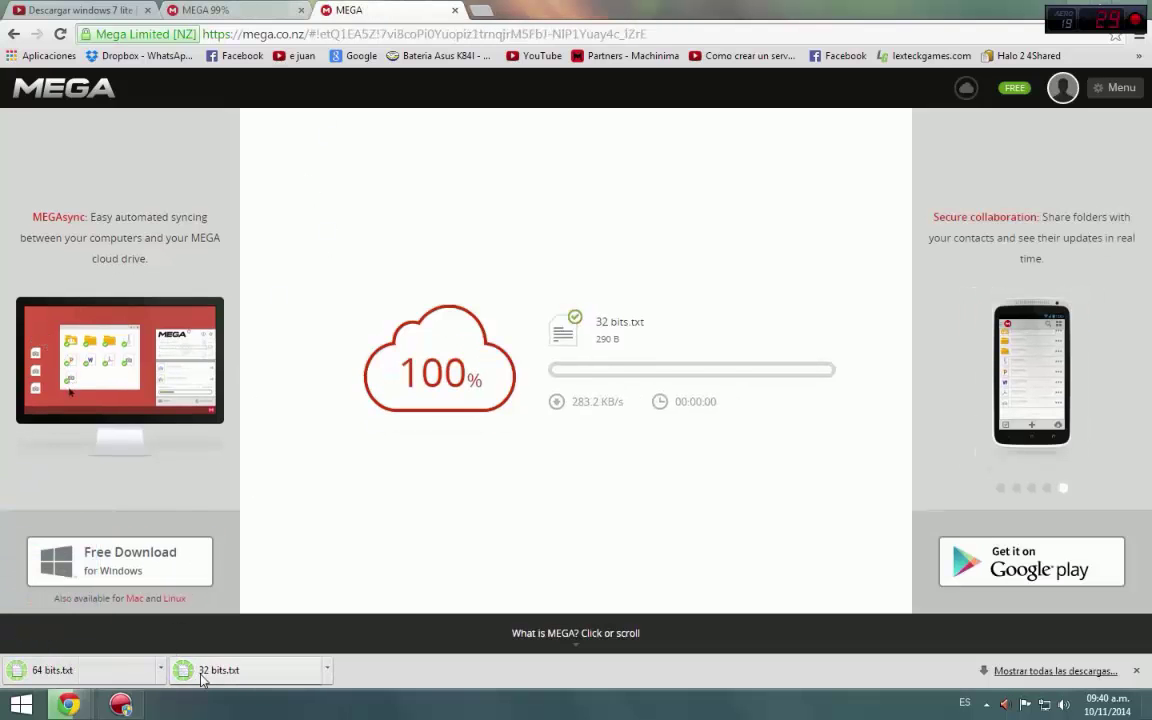
Step: Show the downloaded 32 bits.txt and 64 bits.txt files in their folder
{"action": "right_click", "coordinate": [203, 679]}
{"action": "left_click", "coordinate": [245, 638]}
{"action": "right_click", "coordinate": [117, 670]}
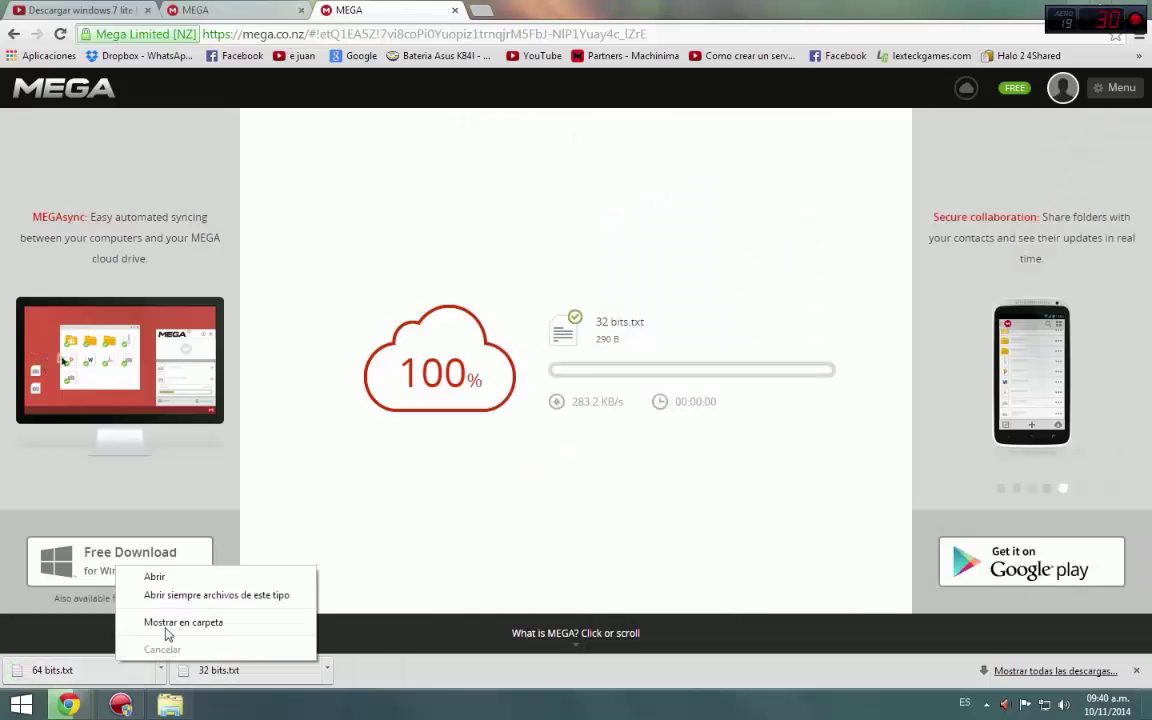
{"action": "left_click", "coordinate": [166, 626]}
Step: Open the 32 bits and 64 bits text files and arrange their windows side by side
{"action": "double_click", "coordinate": [1058, 258]}
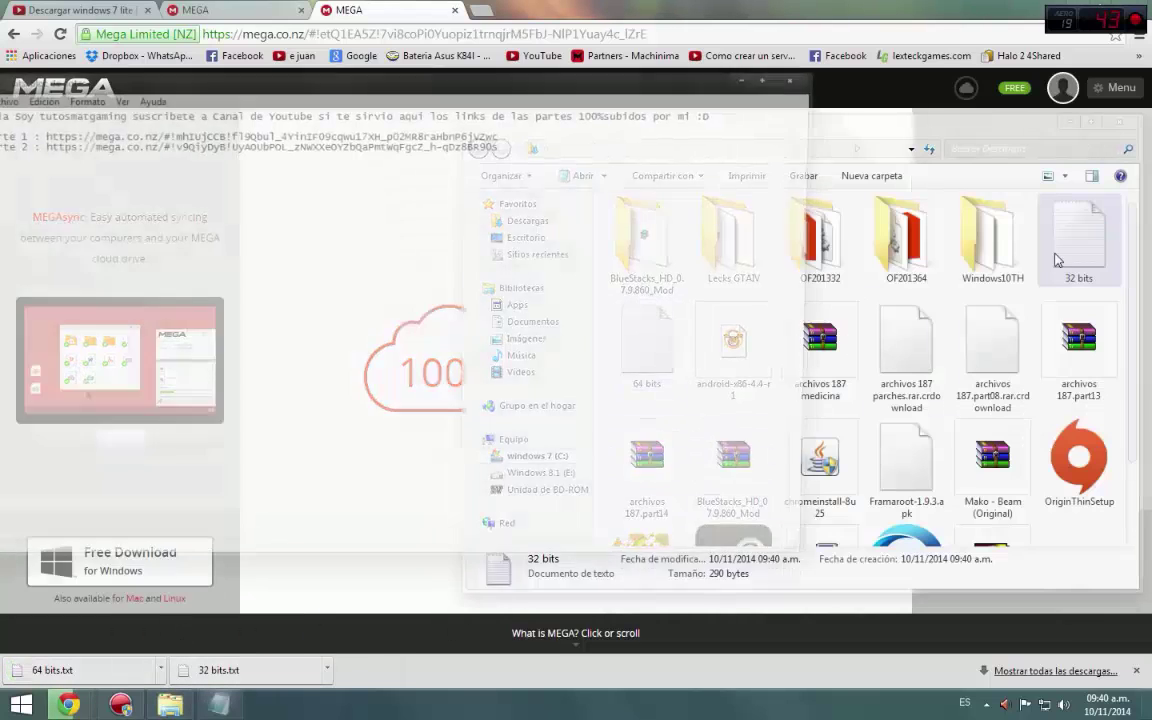
{"action": "left_click", "coordinate": [1130, 487]}
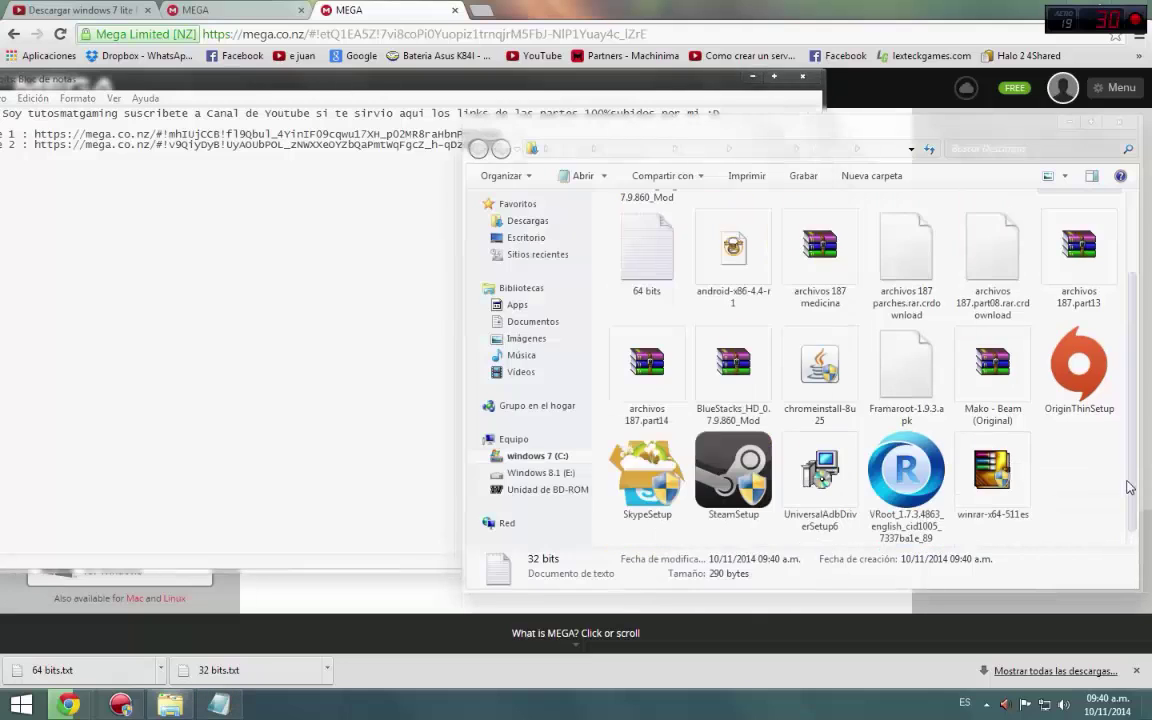
{"action": "double_click", "coordinate": [647, 252]}
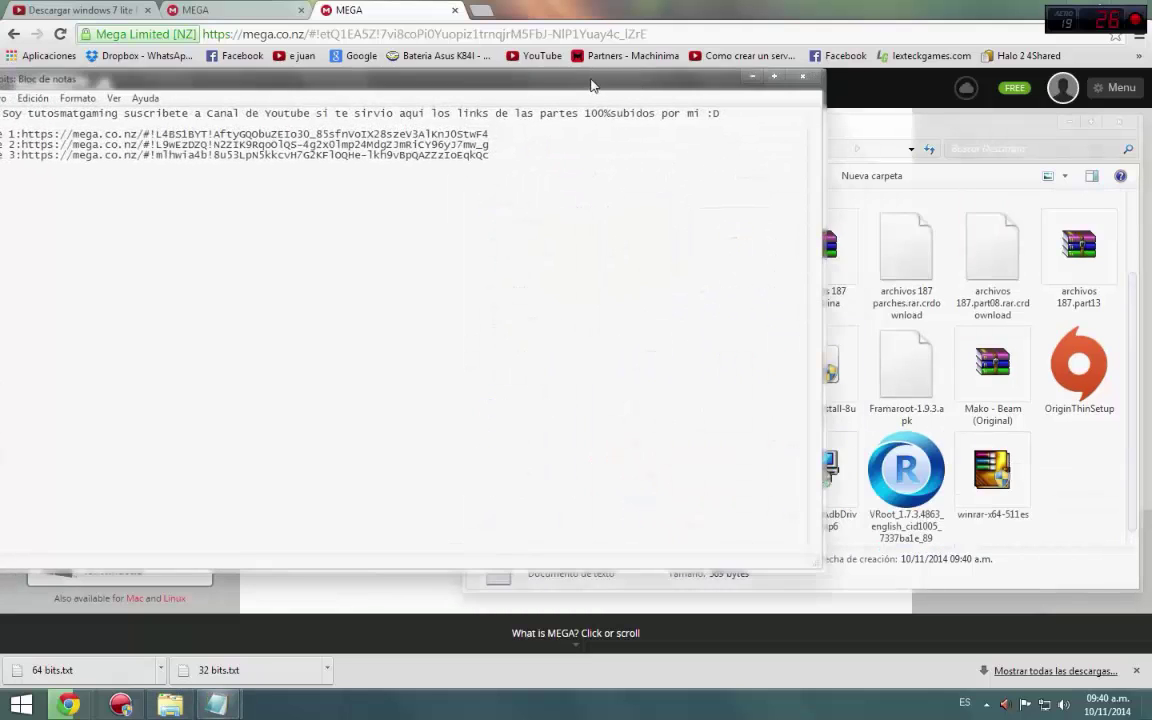
{"action": "left_click_drag", "start_coordinate": [590, 85], "coordinate": [1150, 88]}
{"action": "left_click_drag", "start_coordinate": [441, 80], "coordinate": [1, 90]}
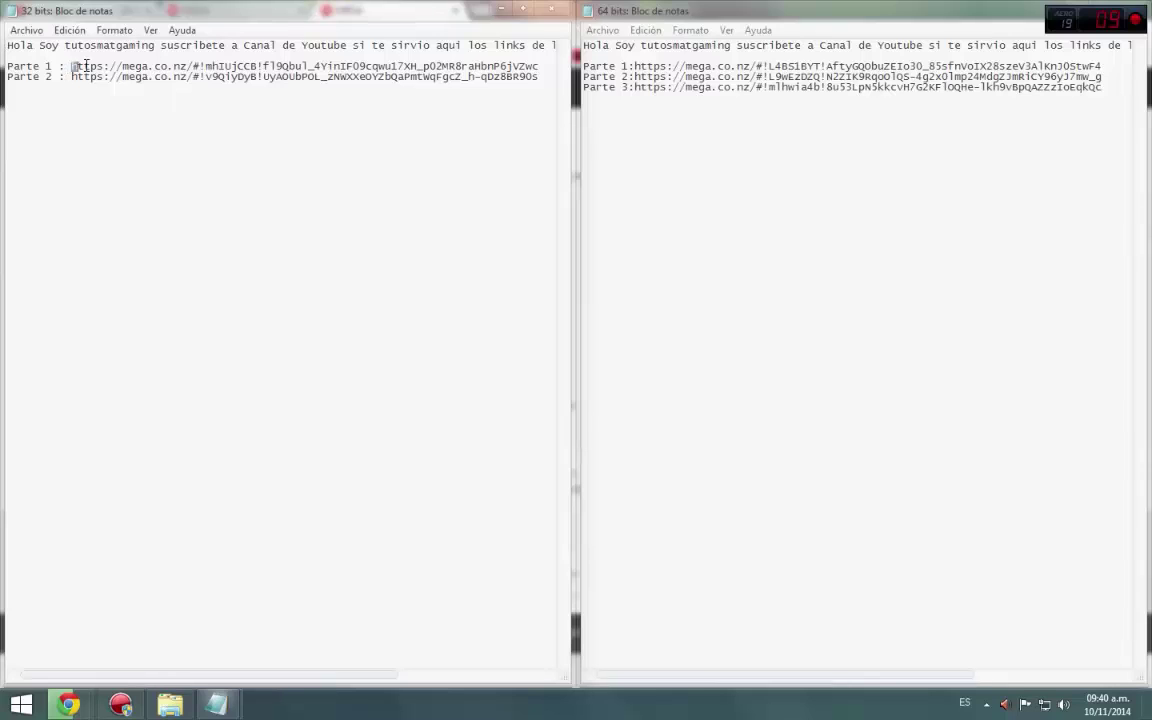
Step: Copy the Parte 1 link from the 32 bits note and load it in a new browser tab
{"action": "left_click_drag", "start_coordinate": [73, 66], "coordinate": [563, 68]}
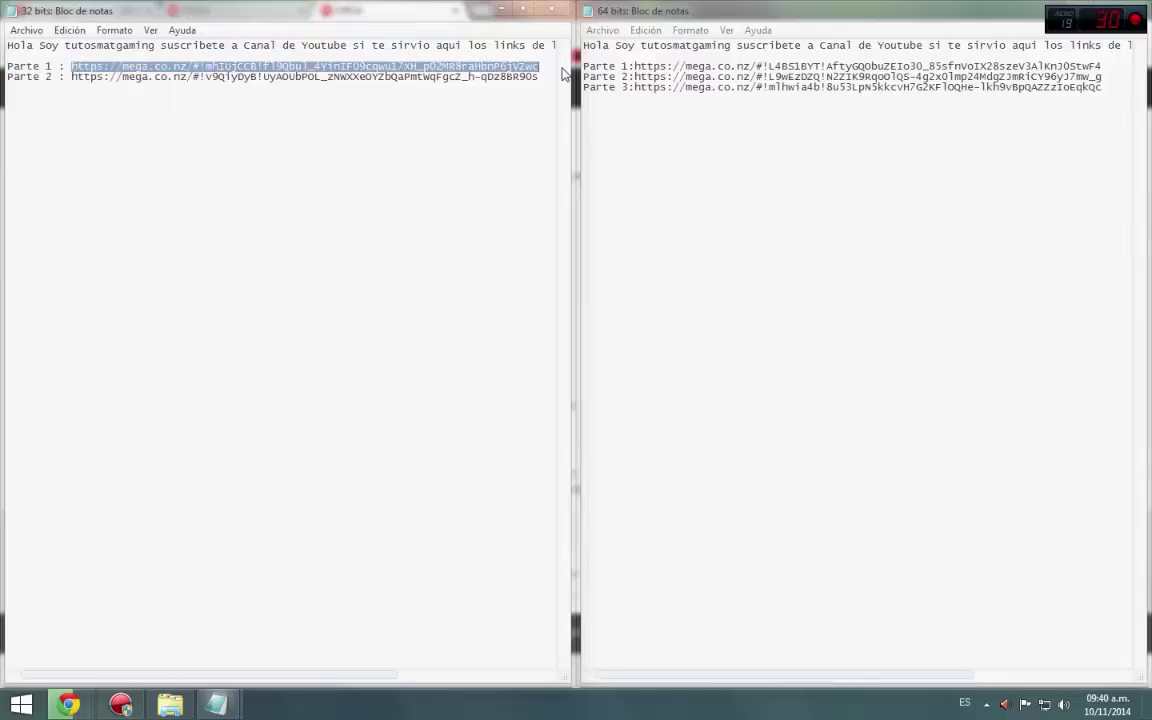
{"action": "left_click", "coordinate": [503, 14]}
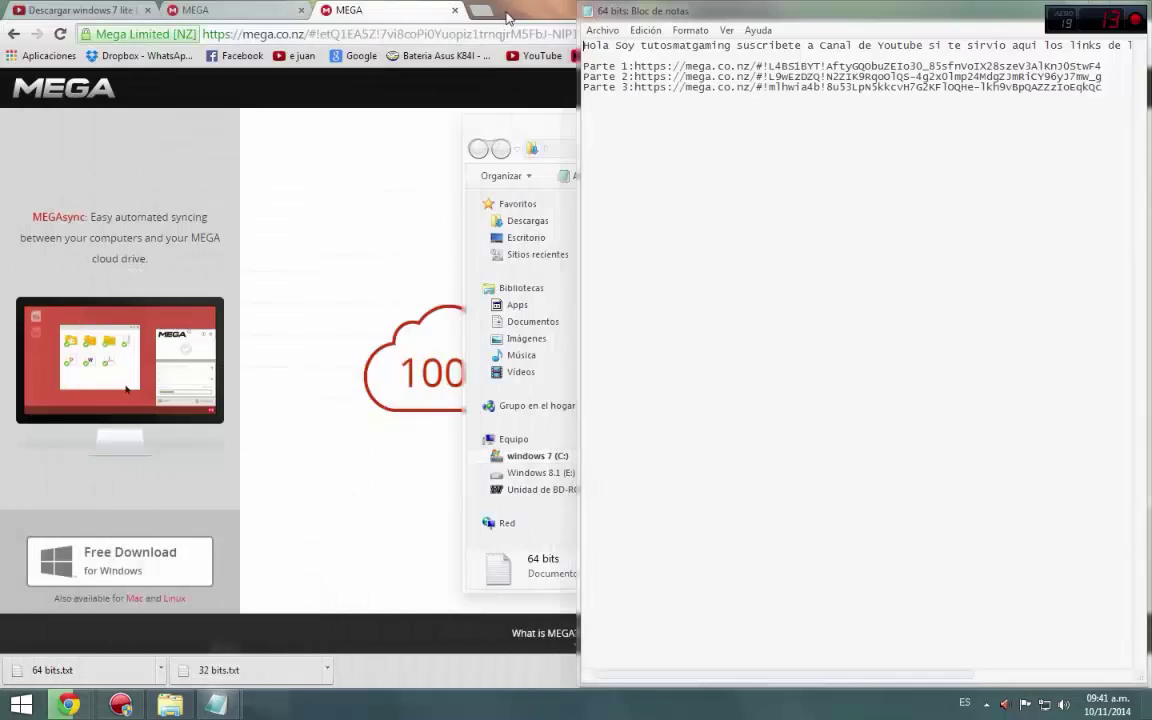
{"action": "left_click", "coordinate": [487, 14]}
{"action": "type", "text": "https://mega.co.nz/#!mhIUjCCB!fl9Qbul_4YinIF09cqwu17XH_p02MR8raHbnP6jVZwc"}
{"action": "key", "text": "Return"}
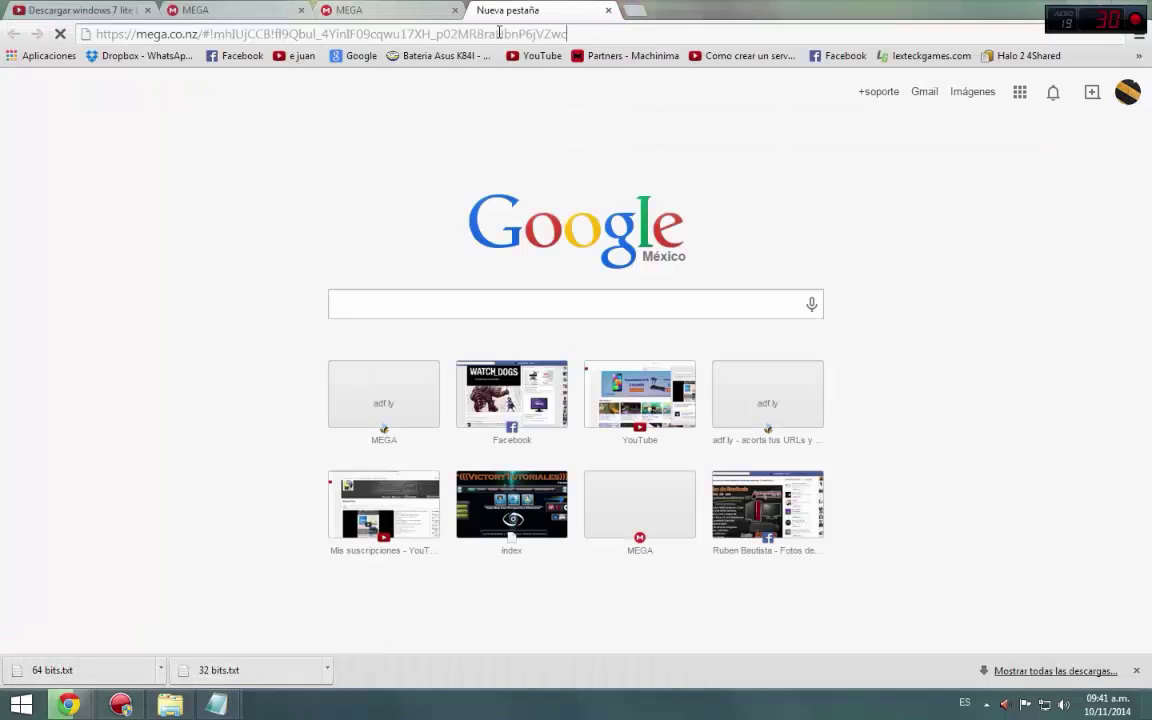
Step: Load the Parte 2 link from the 32 bits note in a new browser tab and check both 32-bit download pages
{"action": "left_click", "coordinate": [170, 705]}
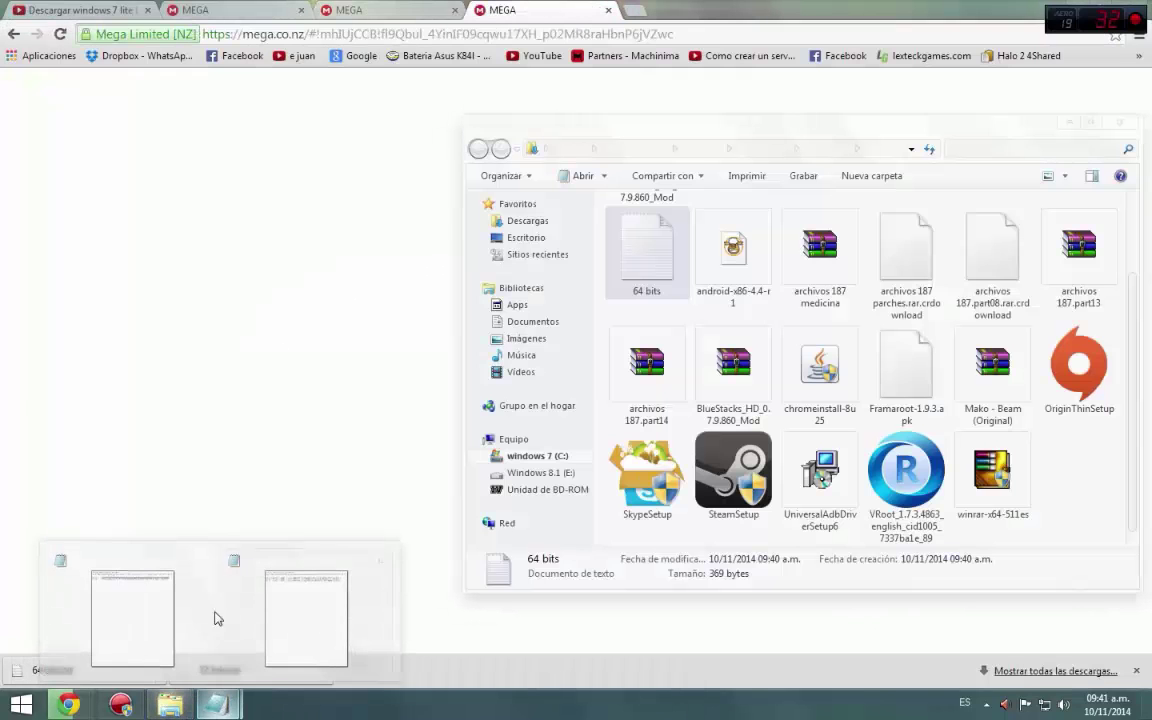
{"action": "left_click", "coordinate": [290, 612]}
{"action": "left_click_drag", "start_coordinate": [64, 76], "coordinate": [557, 72]}
{"action": "right_click", "coordinate": [478, 73]}
{"action": "left_click", "coordinate": [500, 118]}
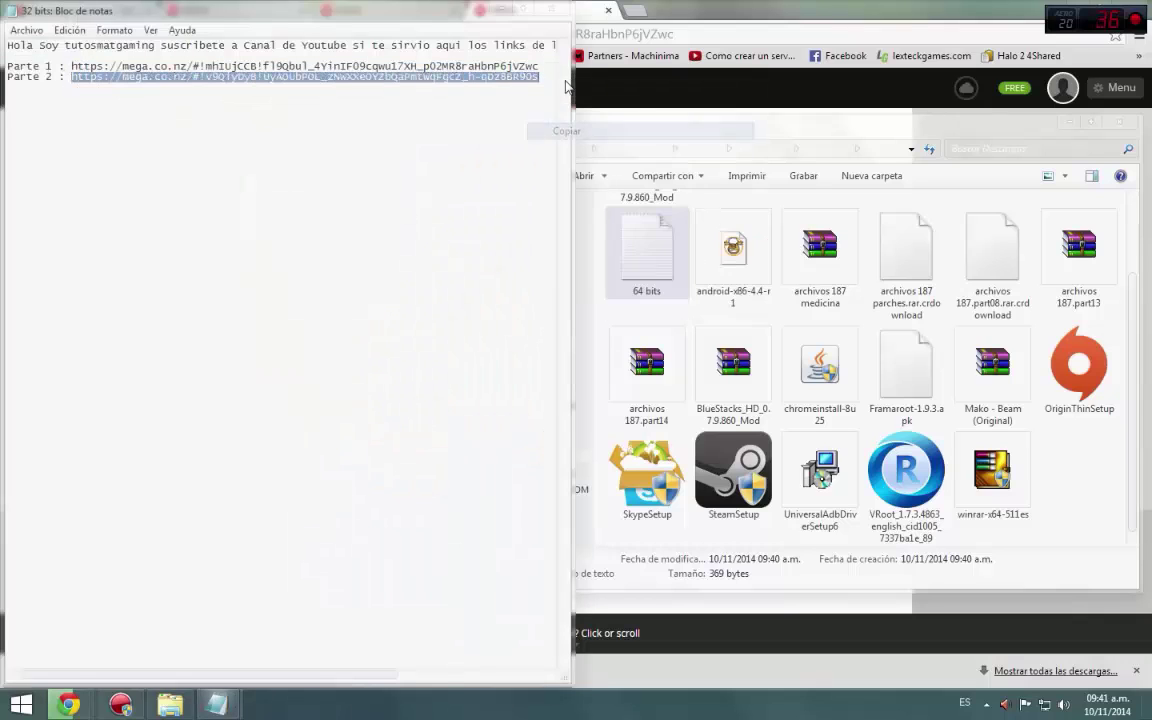
{"action": "left_click", "coordinate": [588, 8]}
{"action": "left_click", "coordinate": [630, 11]}
{"action": "type", "text": "https://mega.co.nz/#!mhlUjCCB!fl9Qbul_4YinlF09cqwu17XH_p02MR8raHbnP6jVZwc"}
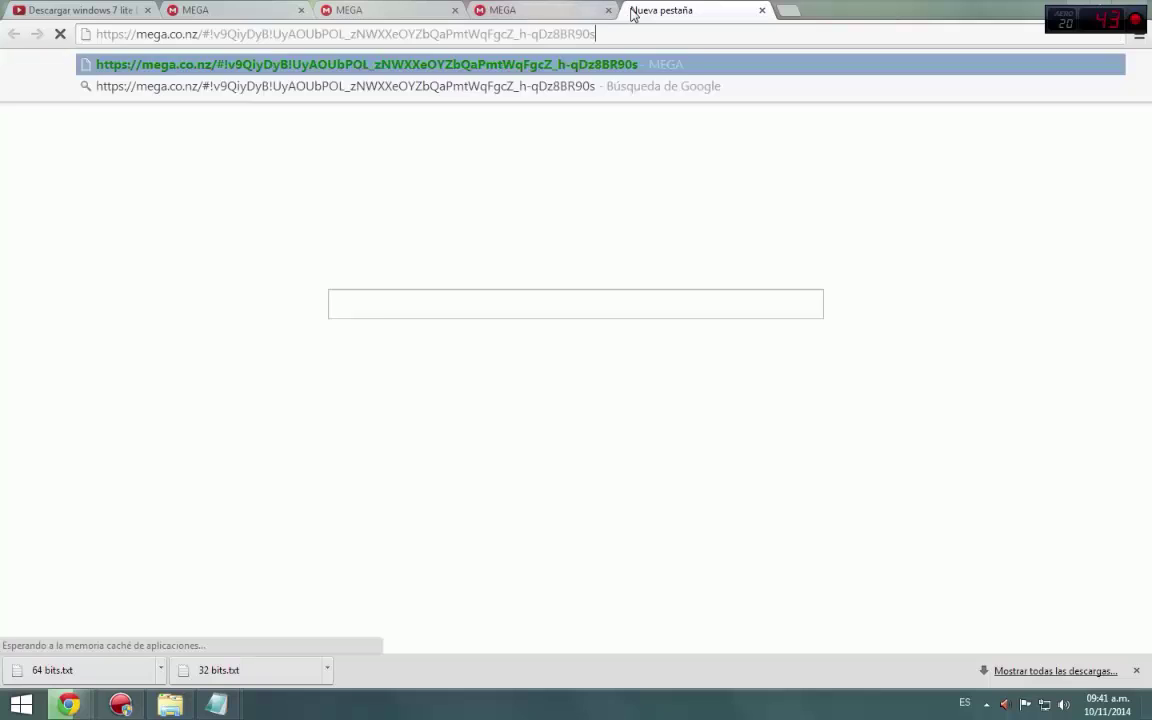
{"action": "key", "text": "Return"}
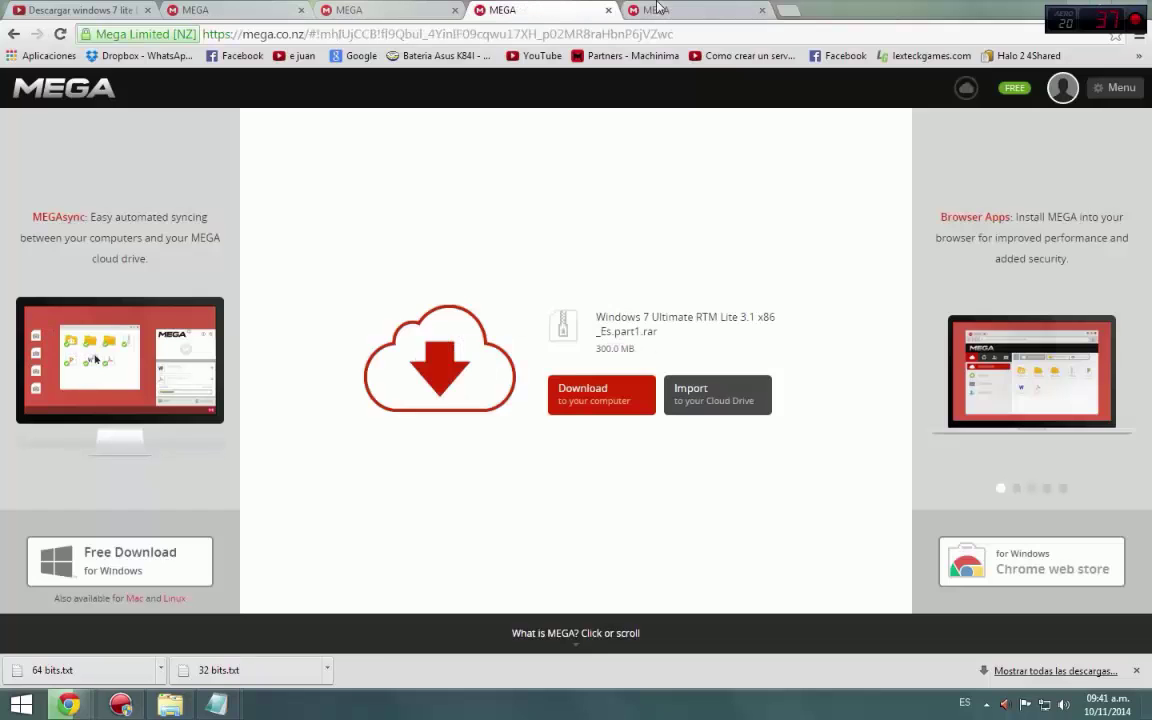
{"action": "left_click", "coordinate": [657, 8]}
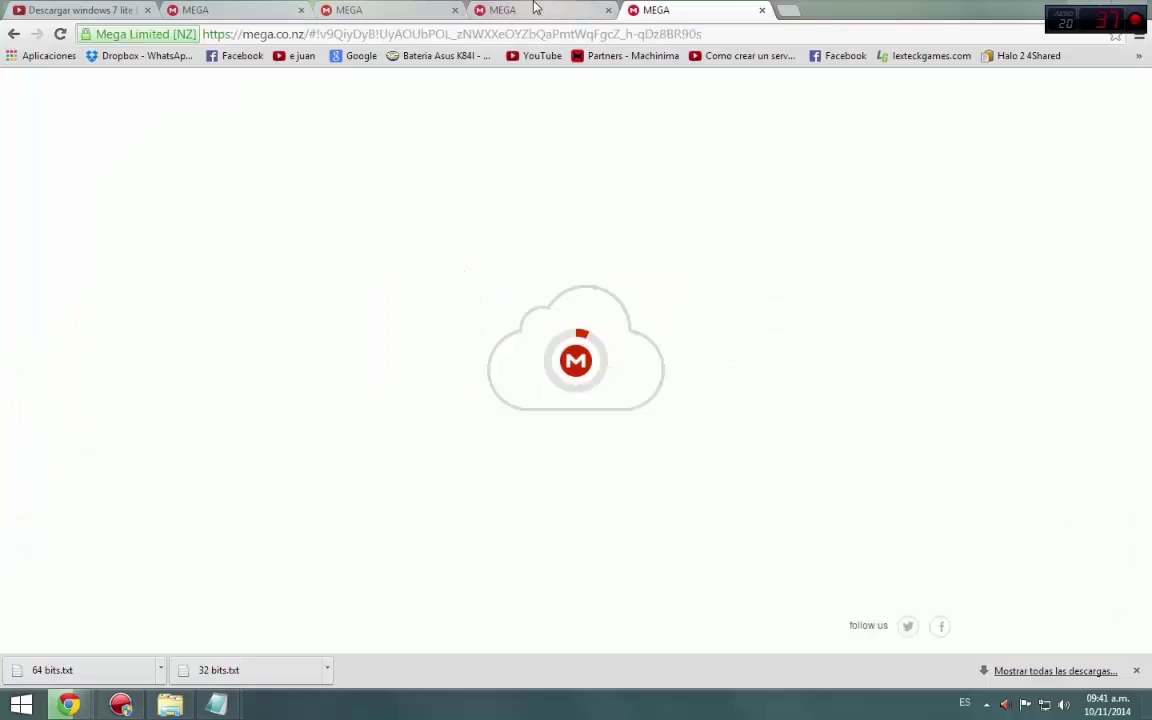
{"action": "left_click", "coordinate": [700, 8]}
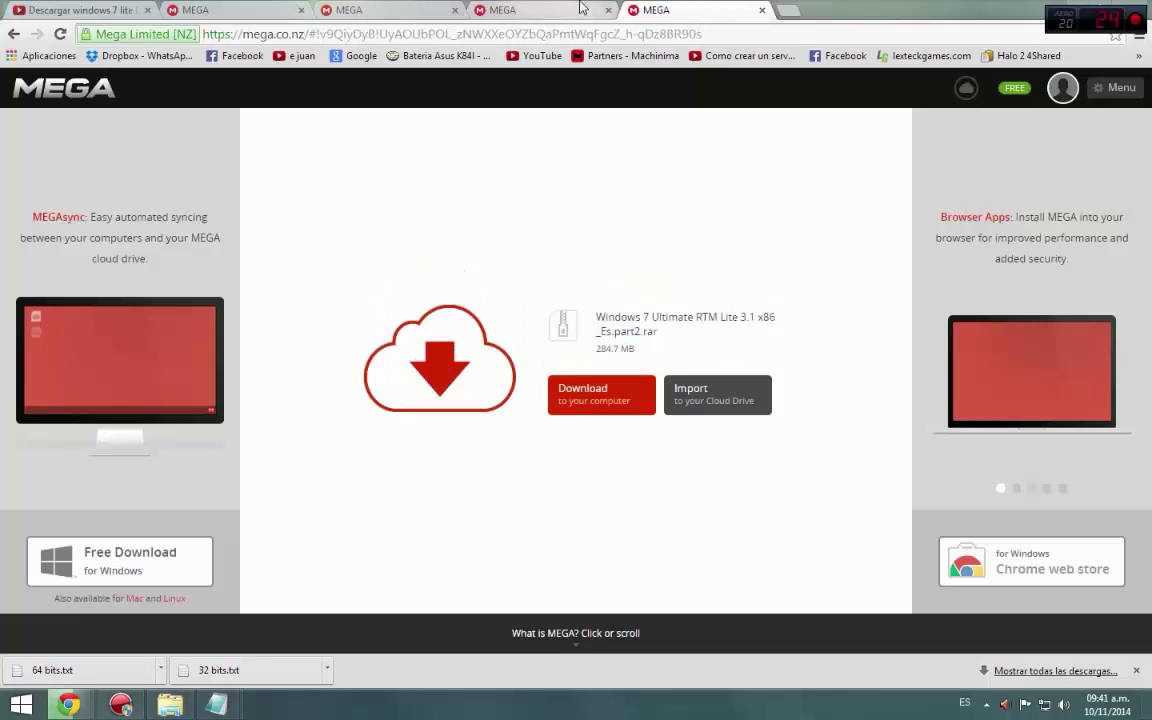
{"action": "left_click", "coordinate": [590, 8]}
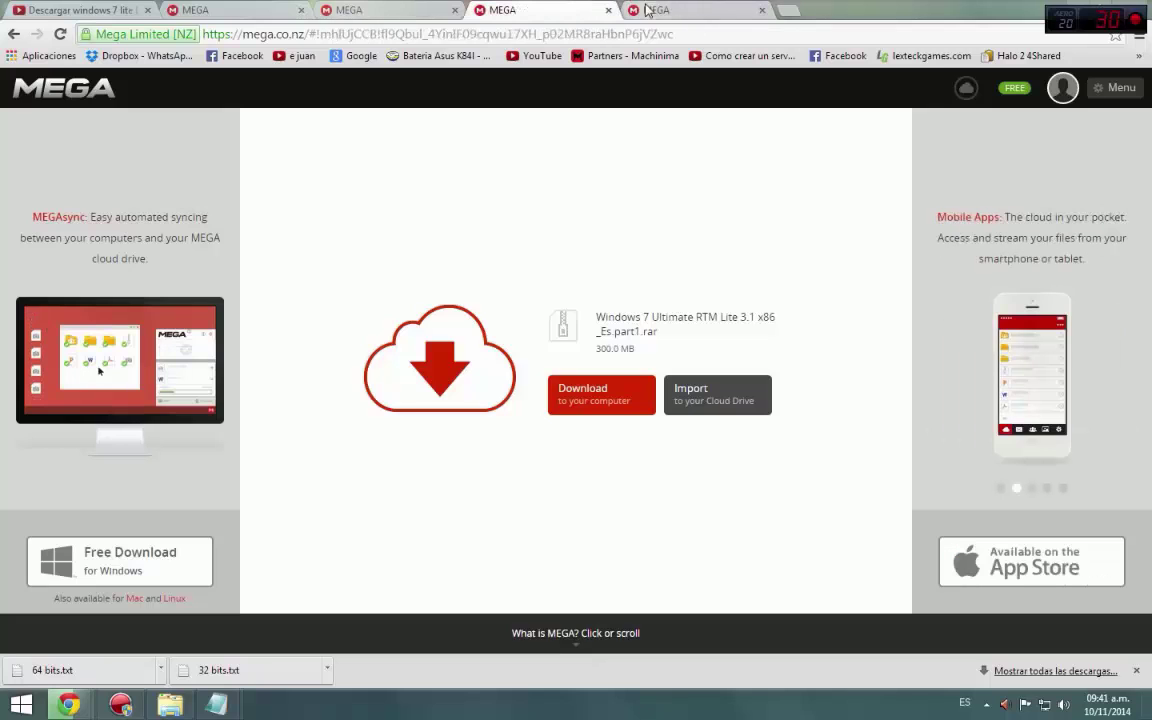
Step: Copy the Parte 1 link from the 64 bits note and load it in a new browser tab
{"action": "mouse_move", "coordinate": [240, 705]}
{"action": "left_click", "coordinate": [334, 617]}
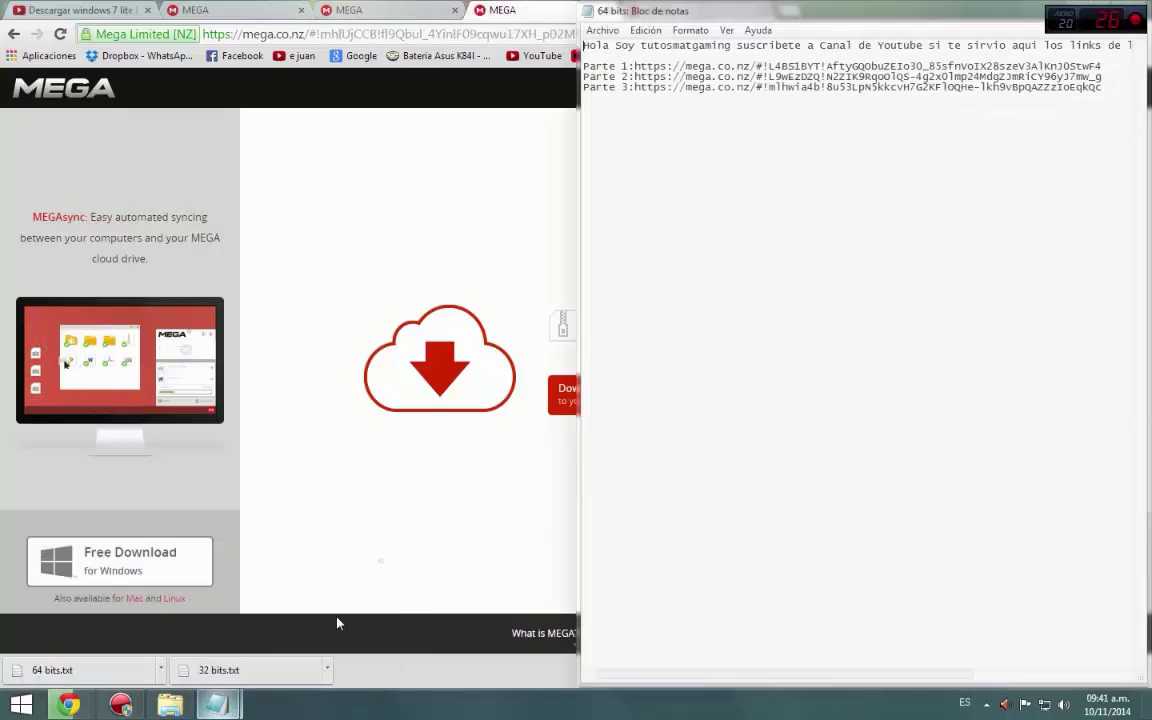
{"action": "left_click_drag", "start_coordinate": [584, 66], "coordinate": [1106, 66]}
{"action": "right_click", "coordinate": [1096, 66]}
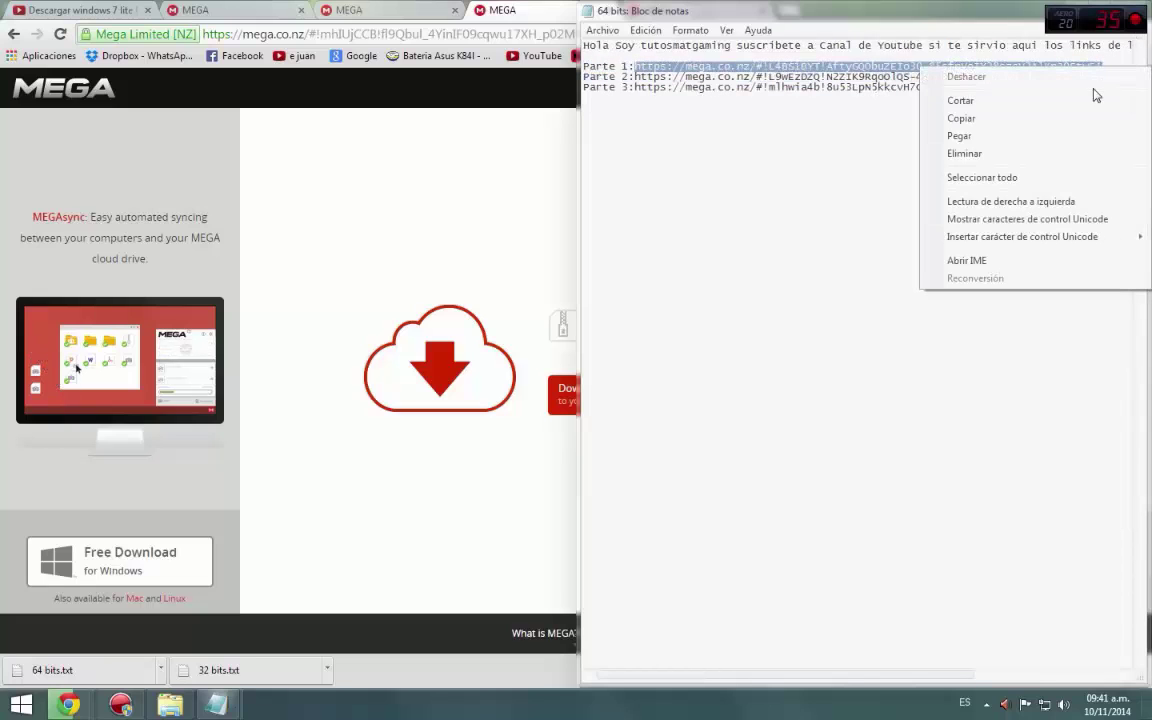
{"action": "left_click", "coordinate": [1075, 119]}
{"action": "left_click", "coordinate": [486, 162]}
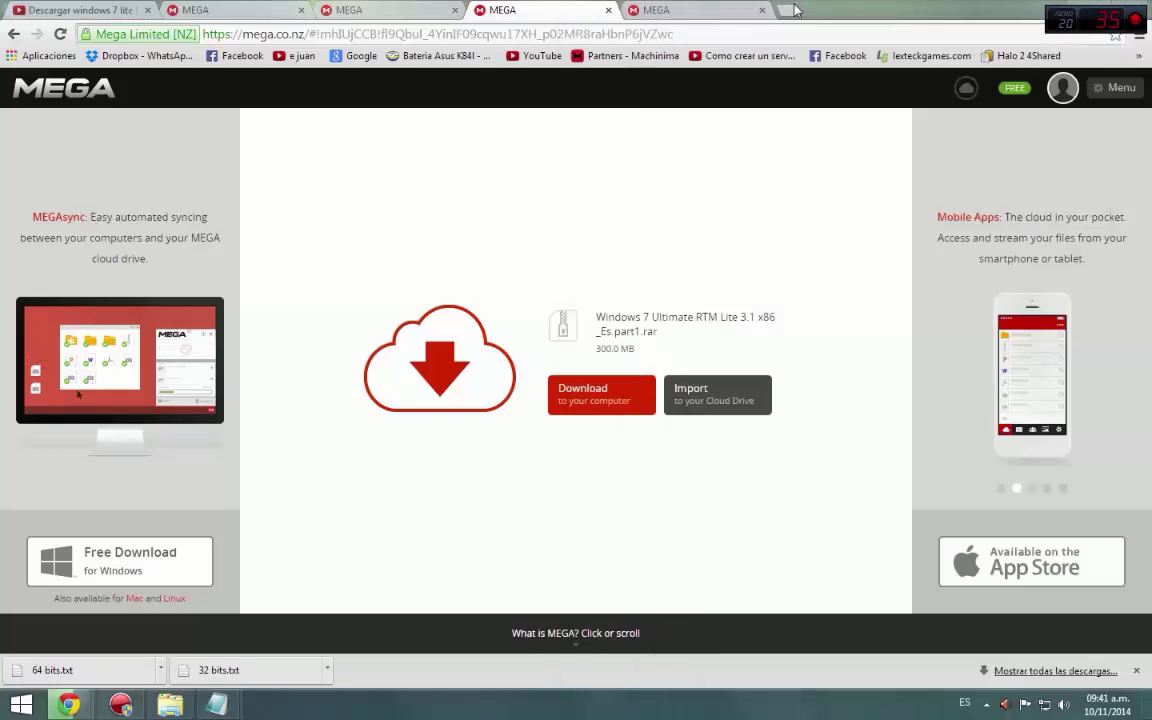
{"action": "left_click", "coordinate": [793, 10]}
{"action": "key", "text": "ctrl+v"}
{"action": "key", "text": "Return"}
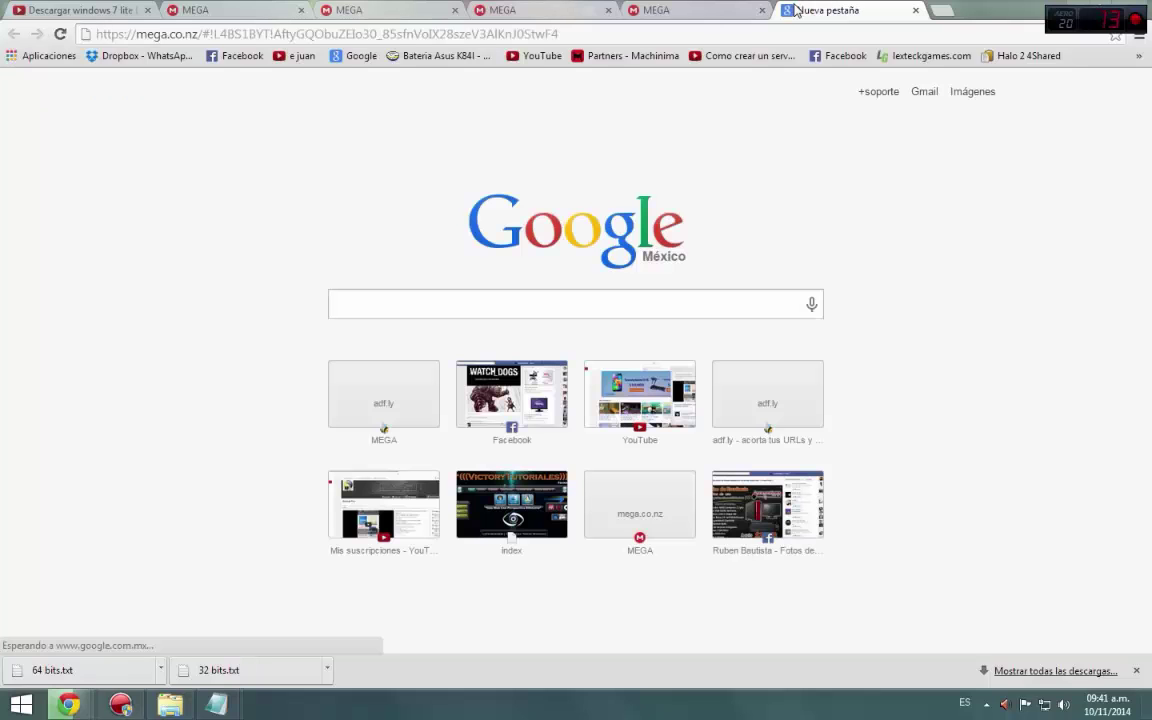
Step: Copy the Parte 2 link from the 64 bits note and load it in a new browser tab
{"action": "mouse_move", "coordinate": [181, 712]}
{"action": "left_click", "coordinate": [285, 580]}
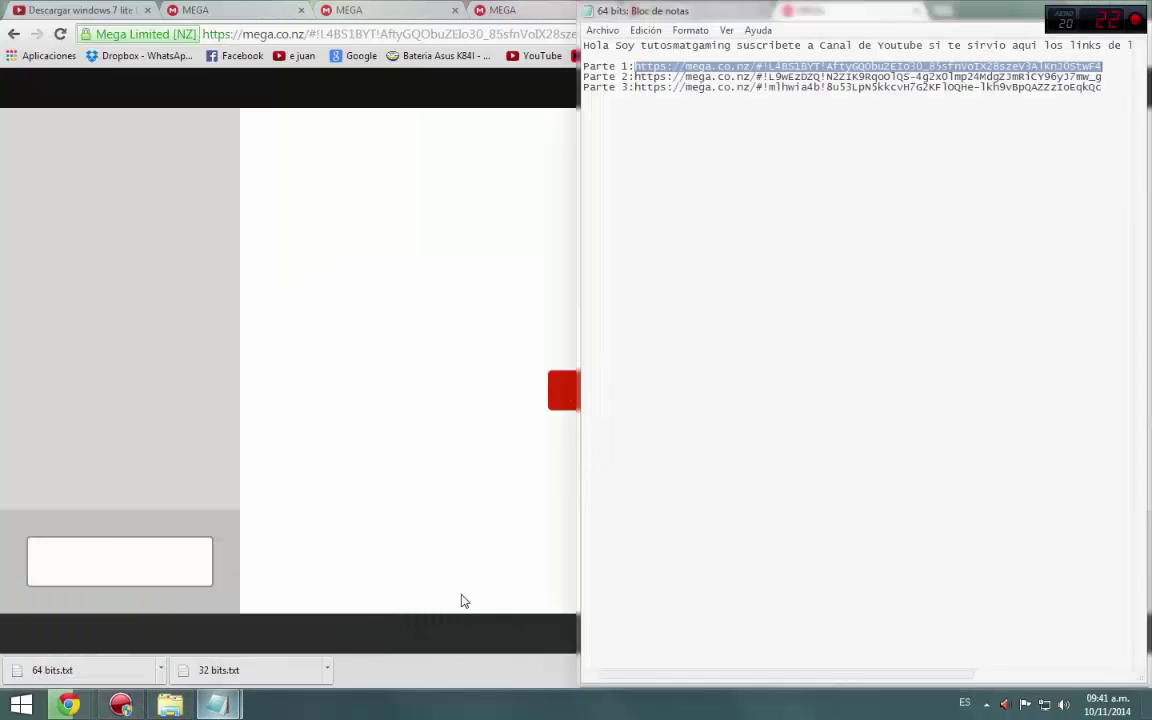
{"action": "left_click_drag", "start_coordinate": [634, 77], "coordinate": [1106, 76]}
{"action": "right_click", "coordinate": [1106, 76]}
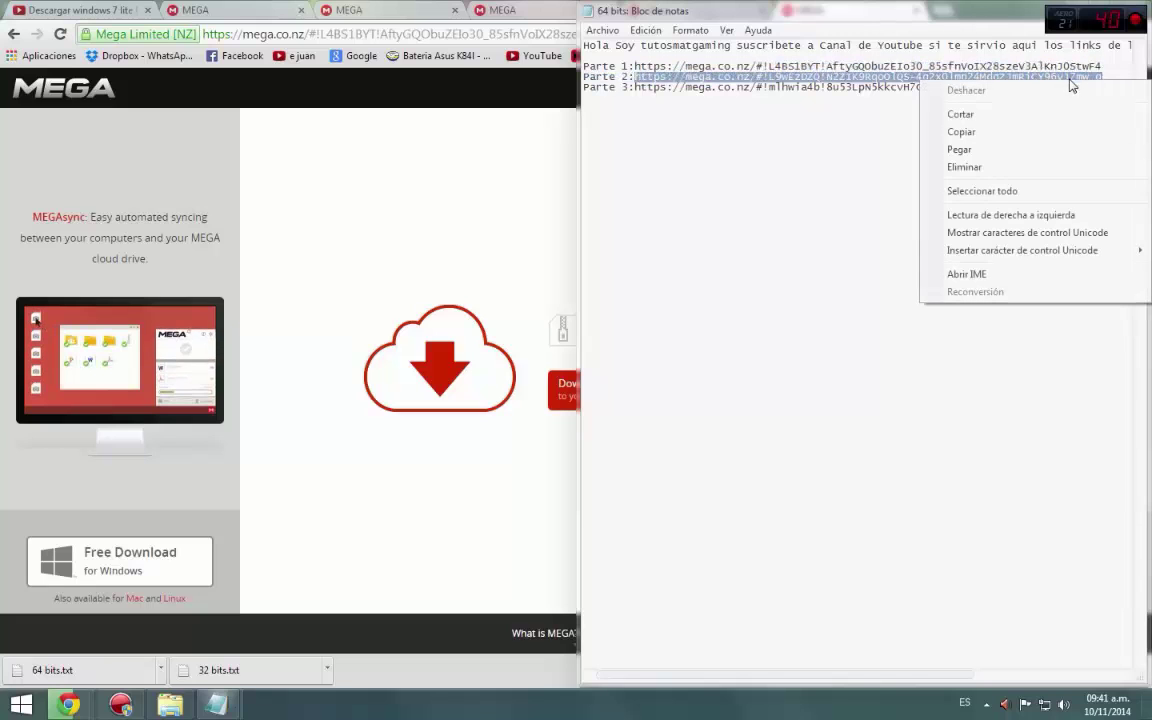
{"action": "left_click", "coordinate": [1041, 134]}
{"action": "left_click", "coordinate": [426, 215]}
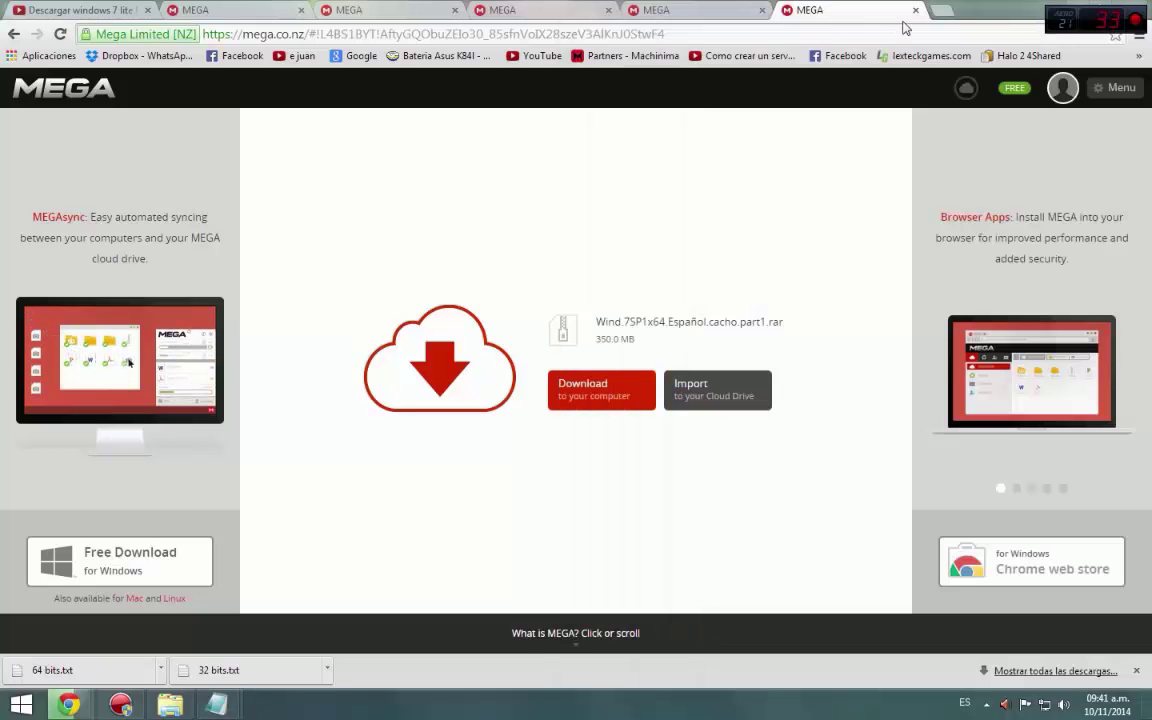
{"action": "left_click_drag", "start_coordinate": [851, 22], "coordinate": [948, 5]}
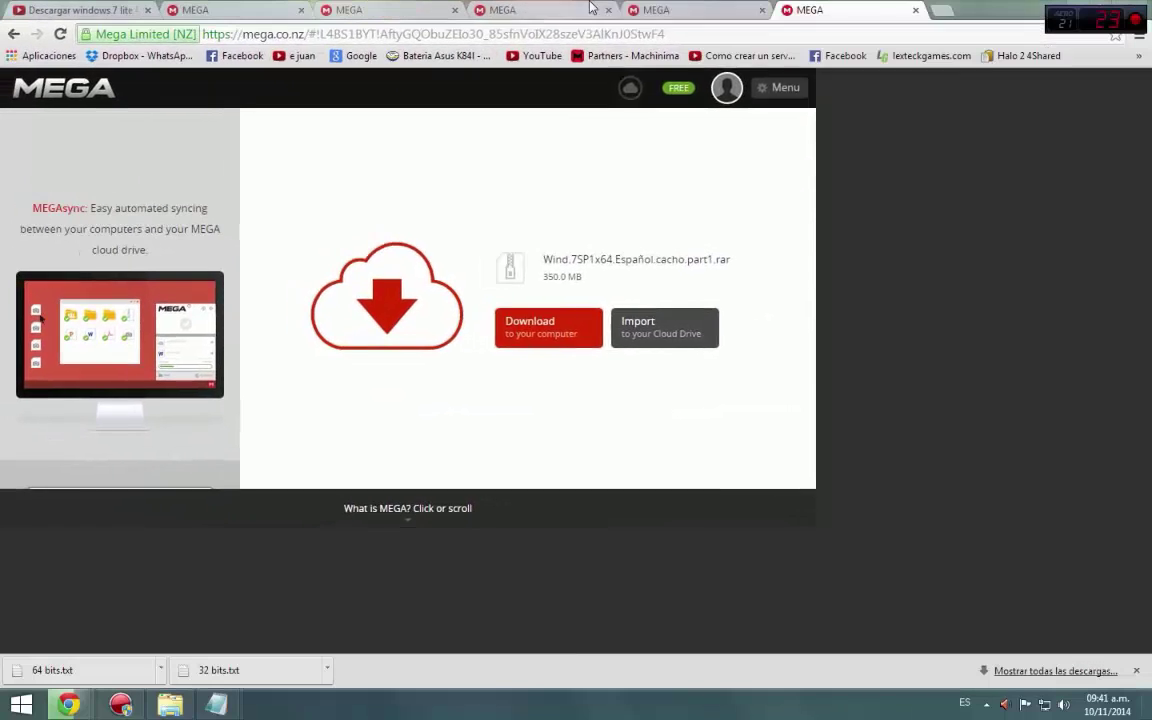
{"action": "left_click", "coordinate": [948, 8]}
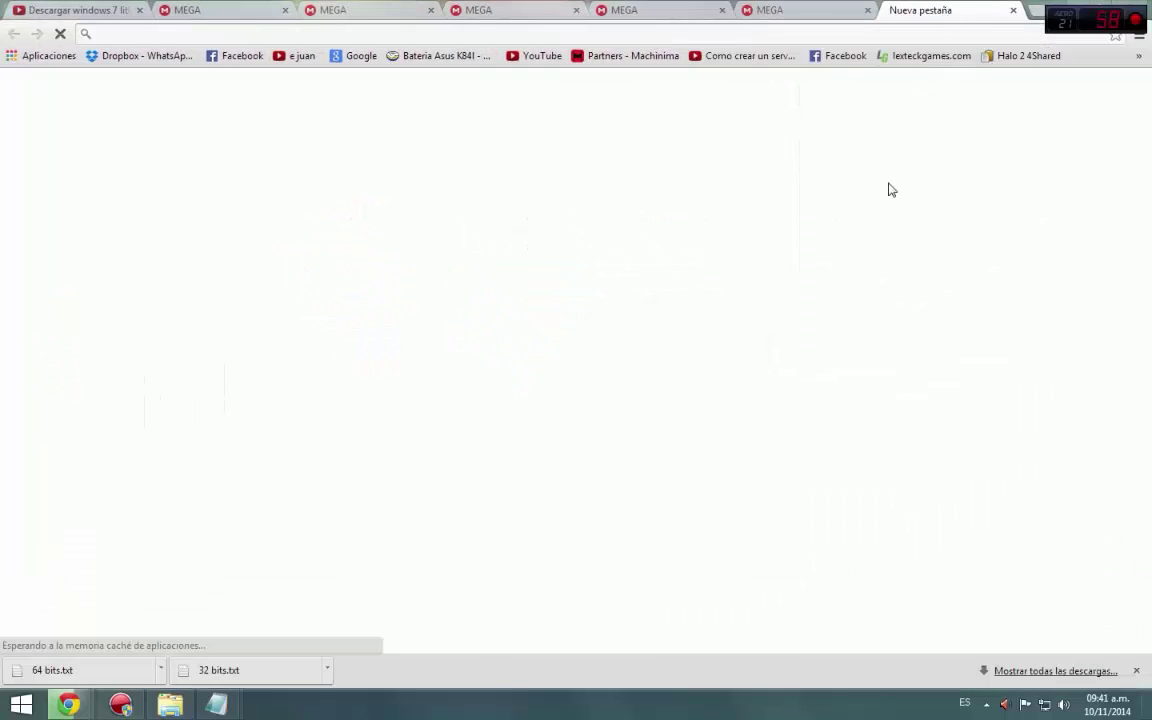
{"action": "key", "text": "ctrl+v"}
{"action": "key", "text": "Return"}
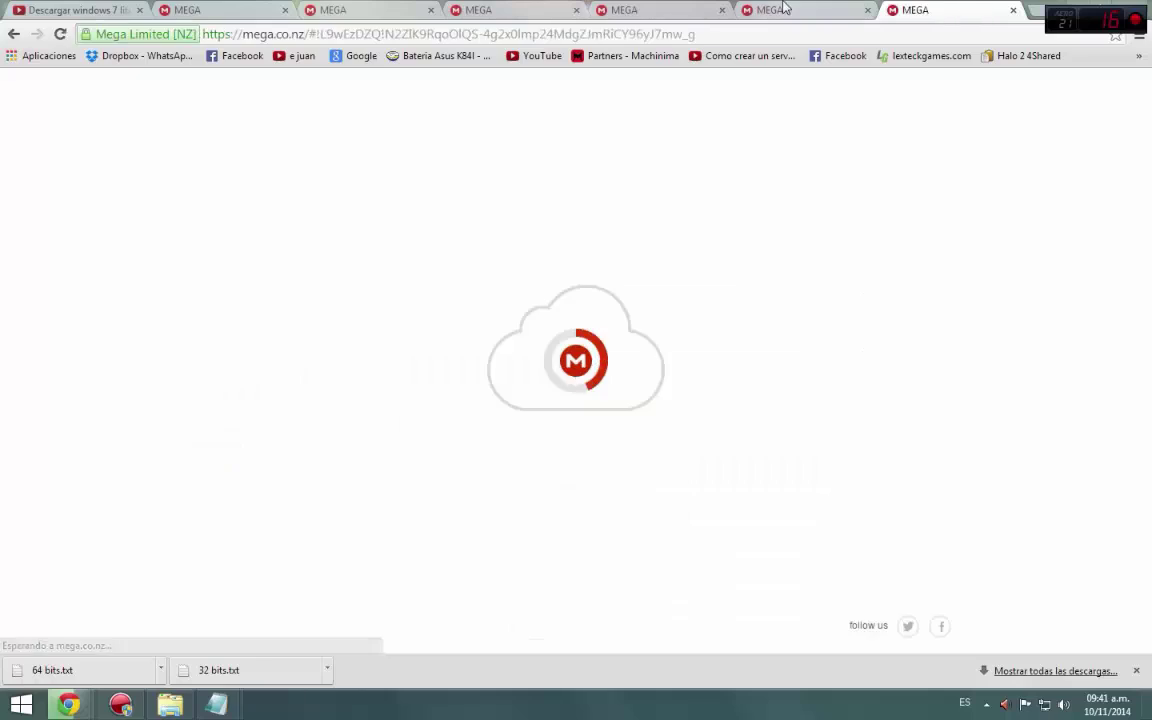
Step: Look through the viewer comments under the Windows 7 Lite YouTube video and return to the last MEGA page
{"action": "left_click", "coordinate": [120, 10]}
{"action": "scroll", "coordinate": [318, 418], "scroll_direction": "down", "scroll_amount": 10}
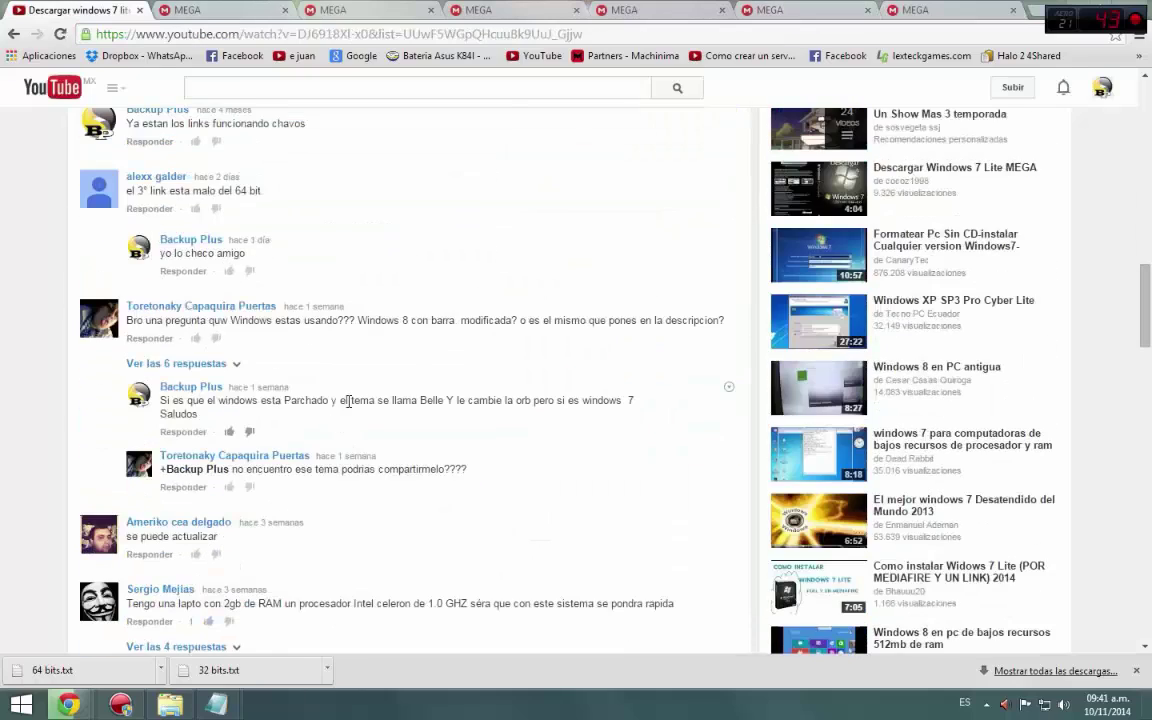
{"action": "scroll", "coordinate": [348, 400], "scroll_direction": "up", "scroll_amount": 15}
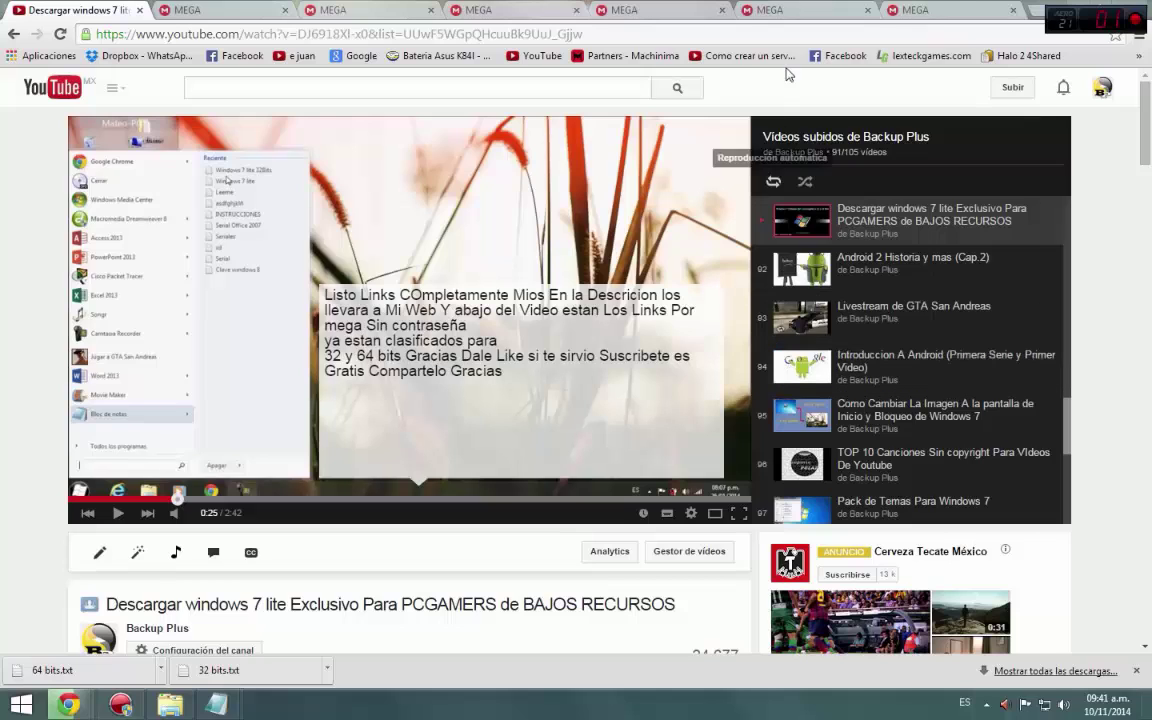
{"action": "left_click", "coordinate": [962, 9]}
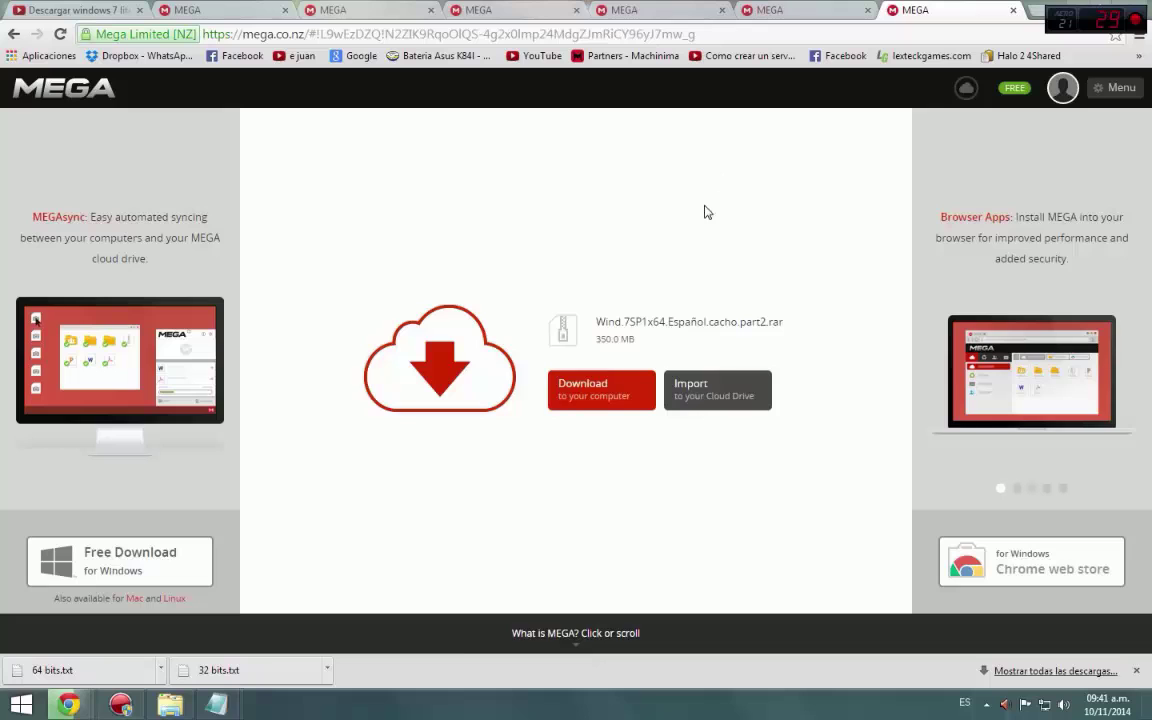
Step: Copy the Parte 3 link from the 64 bits note and load it in a new browser tab
{"action": "mouse_move", "coordinate": [216, 704]}
{"action": "left_click", "coordinate": [305, 600]}
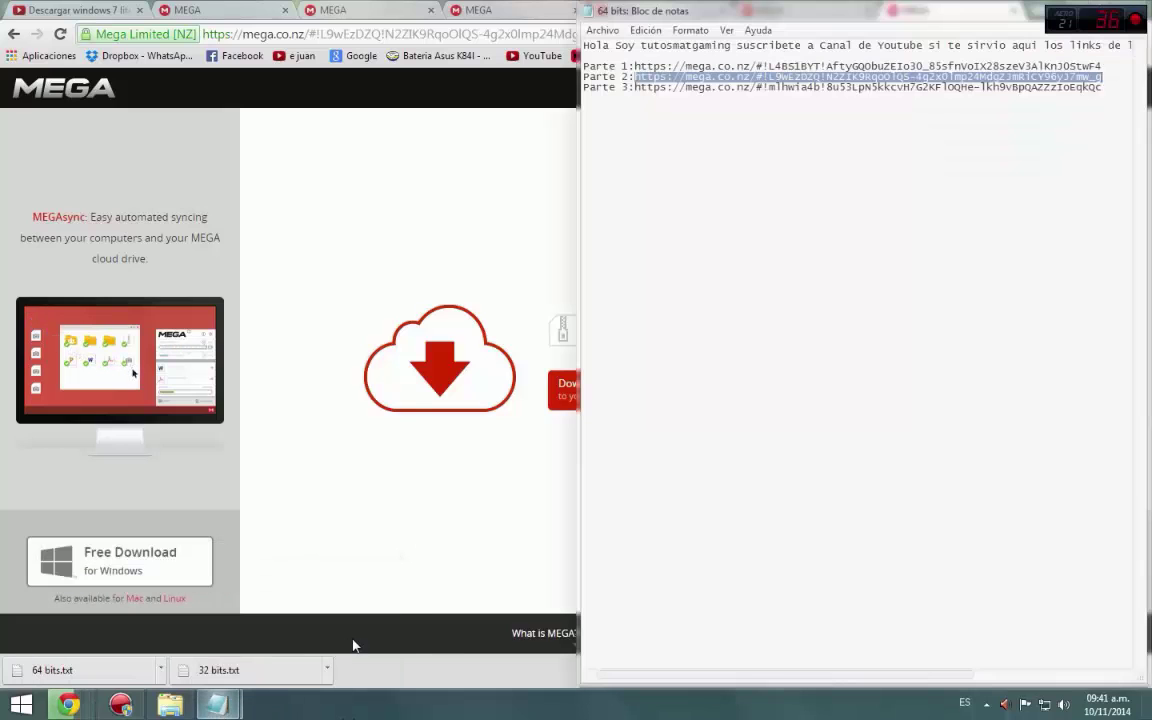
{"action": "left_click_drag", "start_coordinate": [633, 87], "coordinate": [1096, 89]}
{"action": "right_click", "coordinate": [1097, 89]}
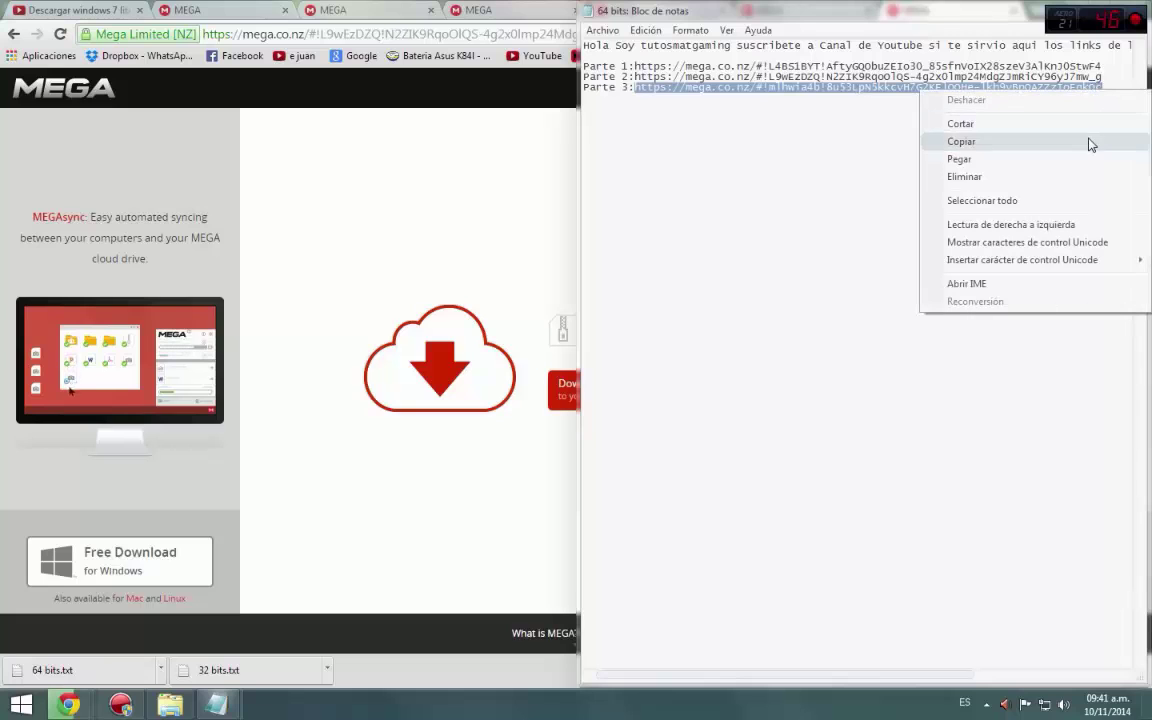
{"action": "left_click", "coordinate": [1090, 144]}
{"action": "left_click", "coordinate": [375, 221]}
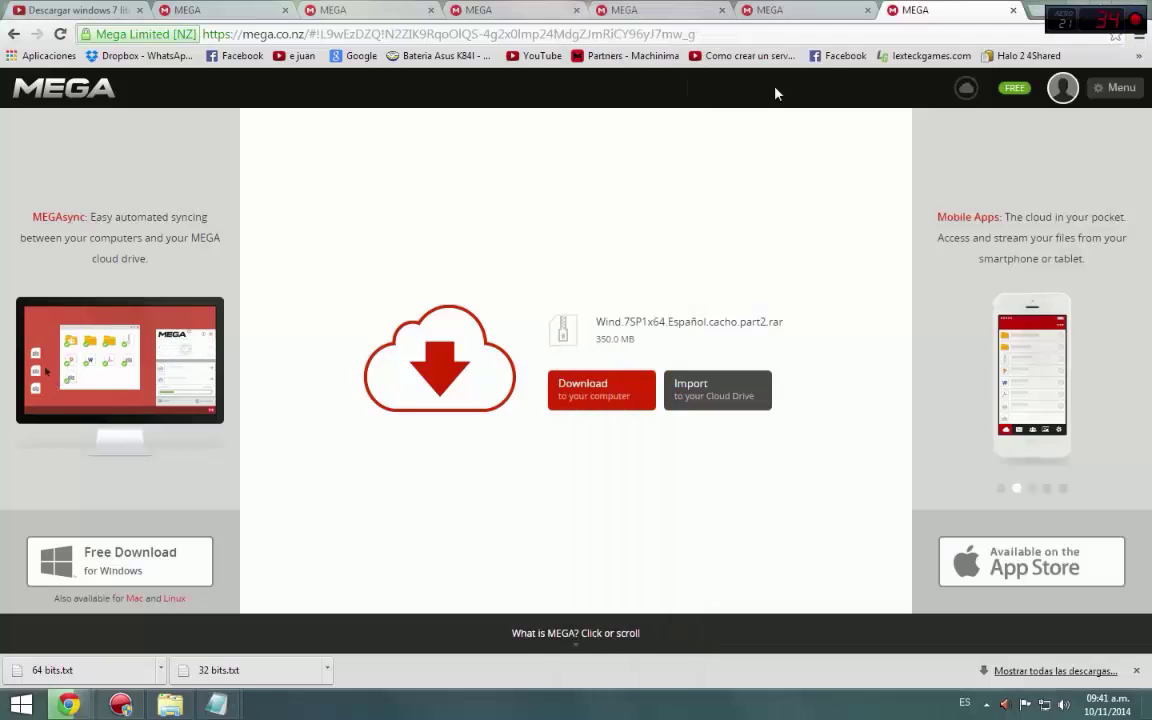
{"action": "left_click", "coordinate": [1041, 11]}
{"action": "key", "text": "ctrl+v"}
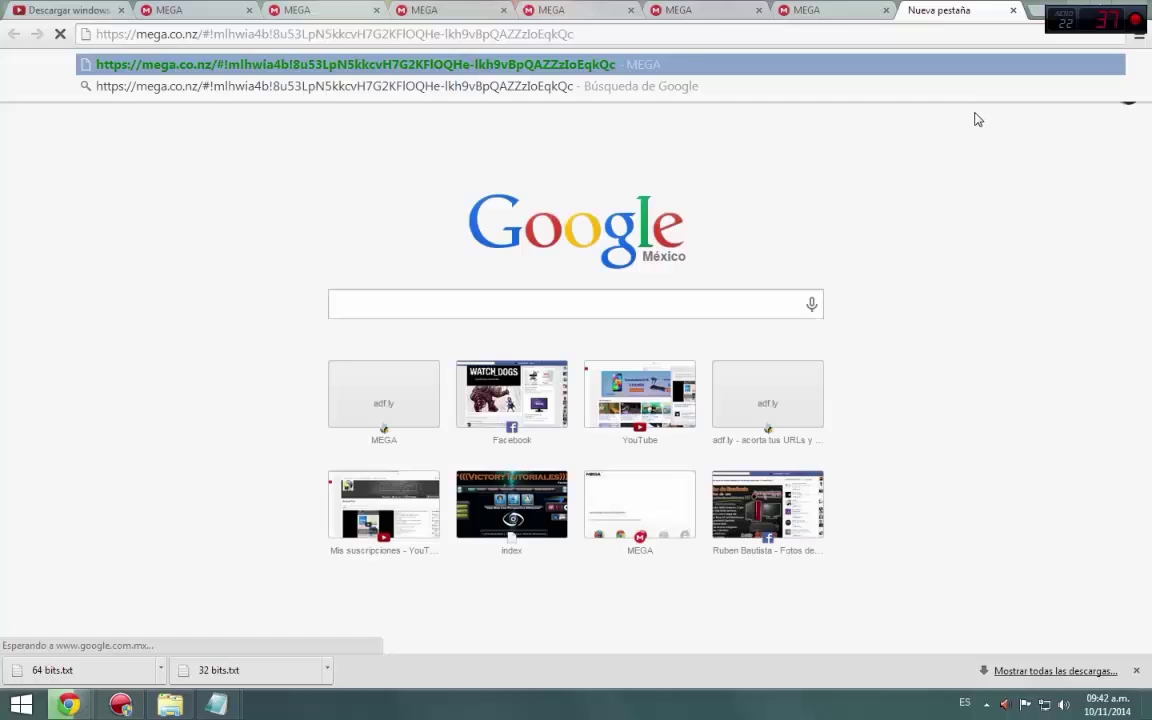
{"action": "key", "text": "Return"}
{"action": "left_click", "coordinate": [848, 10]}
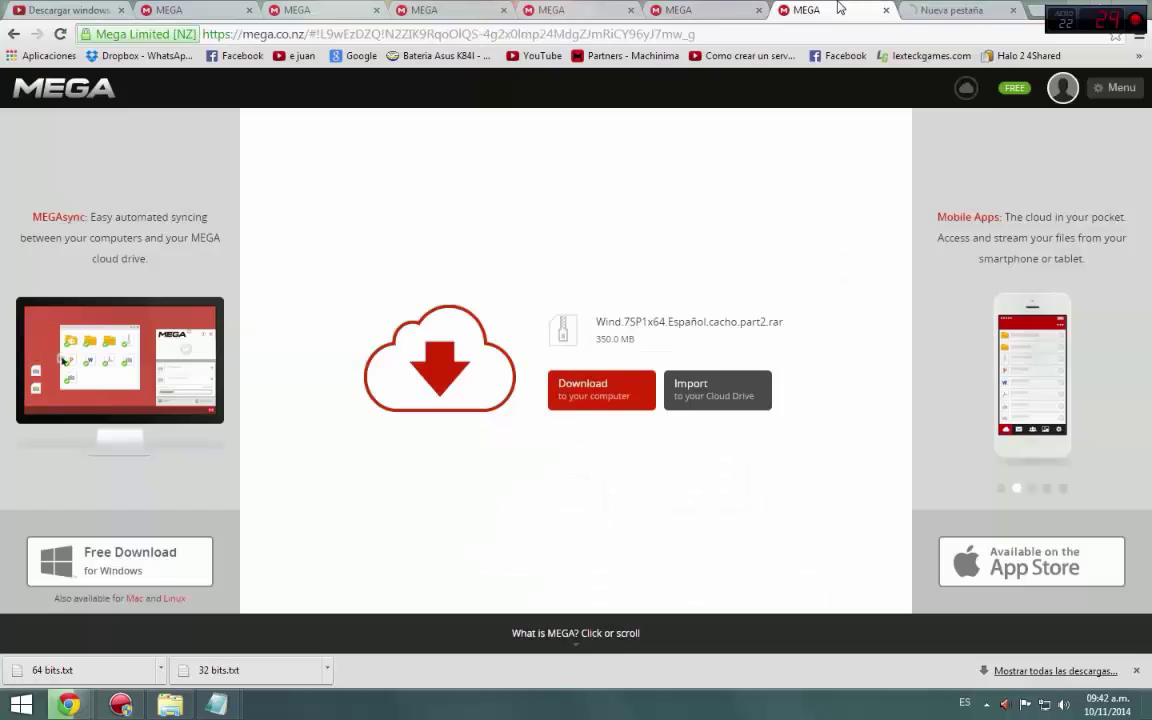
{"action": "left_click", "coordinate": [940, 10]}
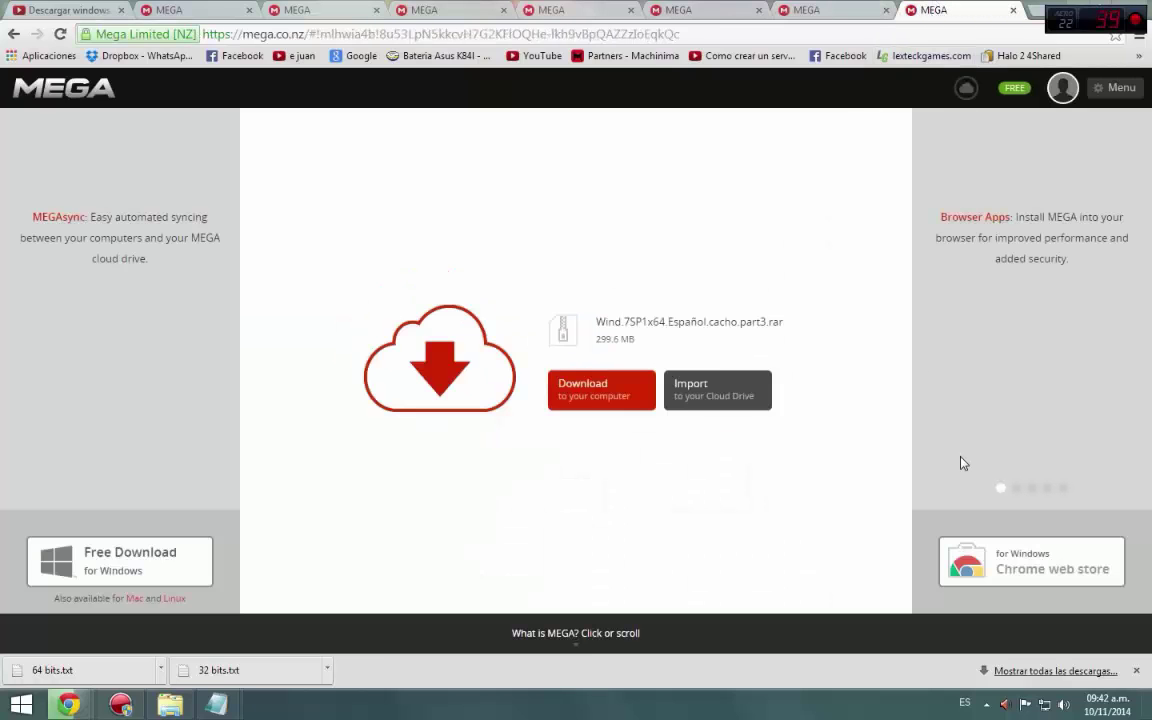
Step: Look through the open MEGA download pages for the 32-bit and 64-bit Windows 7 parts
{"action": "left_click", "coordinate": [448, 9]}
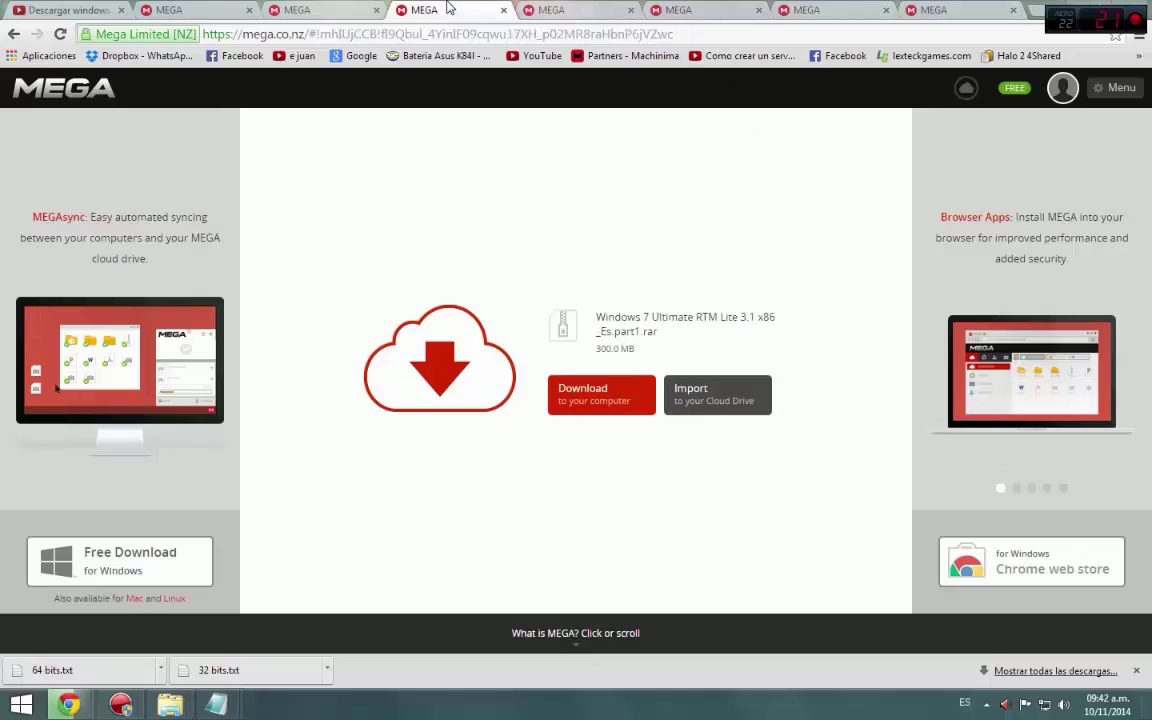
{"action": "left_click", "coordinate": [551, 14]}
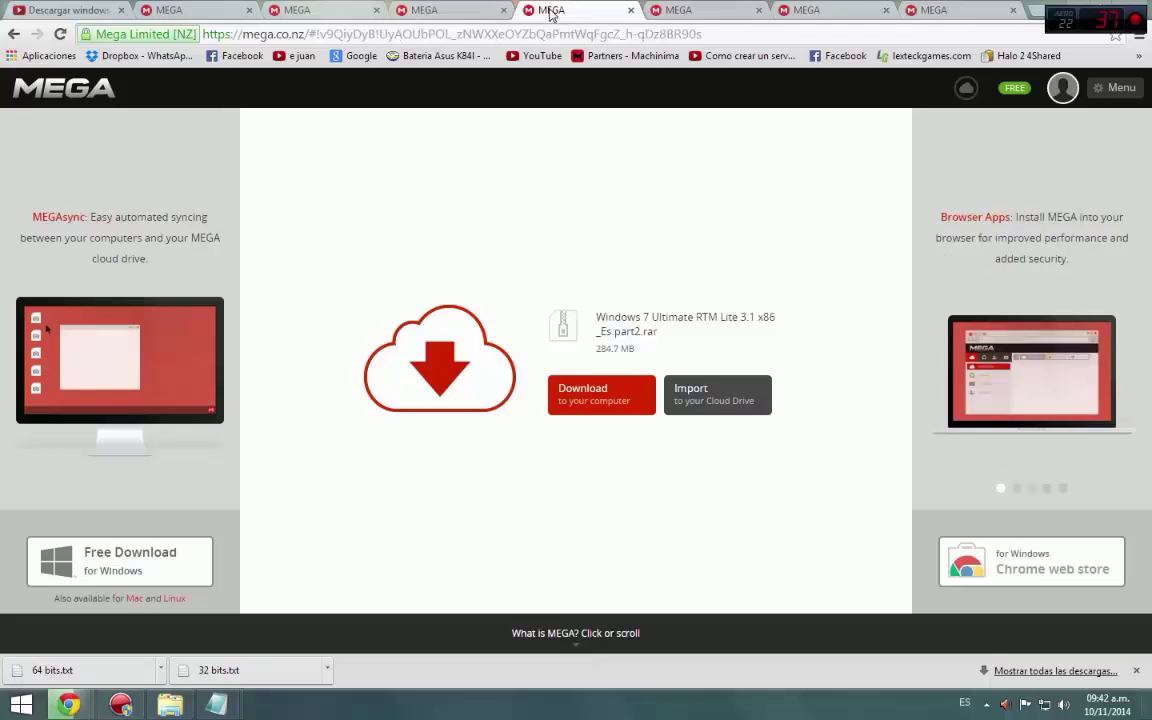
{"action": "left_click", "coordinate": [690, 10]}
{"action": "left_click", "coordinate": [865, 8]}
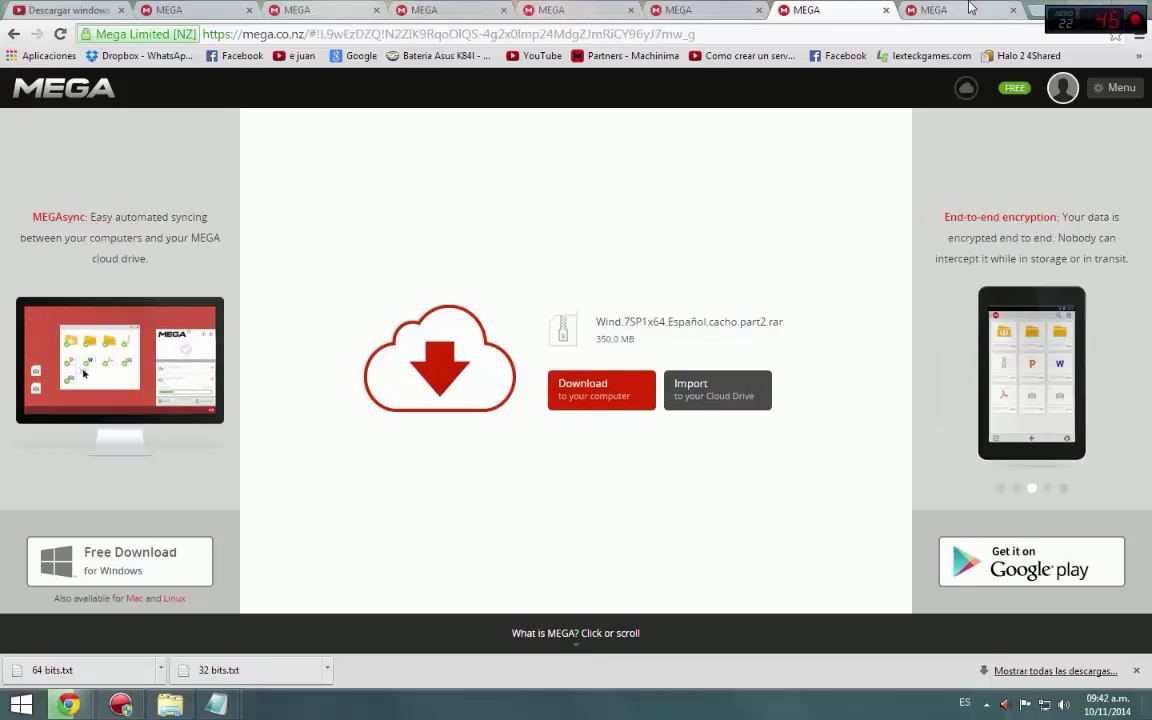
Step: Start downloading Windows 7 Ultimate RTM Lite 3.1 x86 _Es.part1.rar to the computer from its MEGA page
{"action": "left_click", "coordinate": [537, 9]}
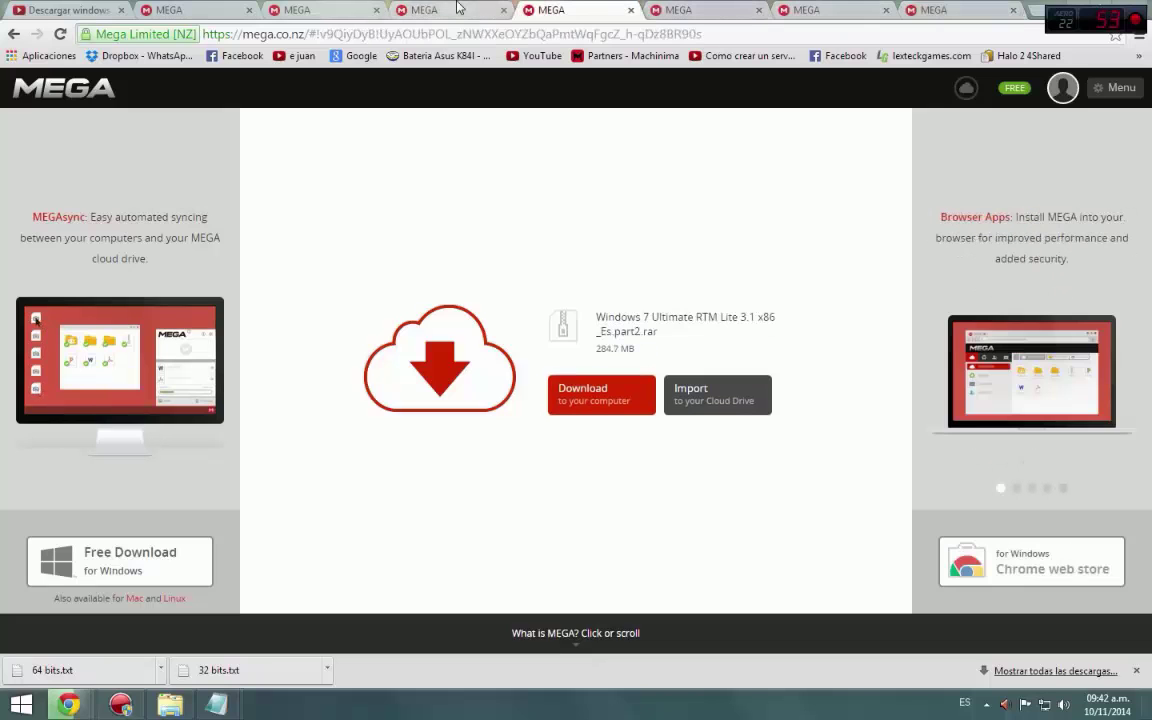
{"action": "left_click", "coordinate": [420, 10]}
{"action": "left_click", "coordinate": [581, 400]}
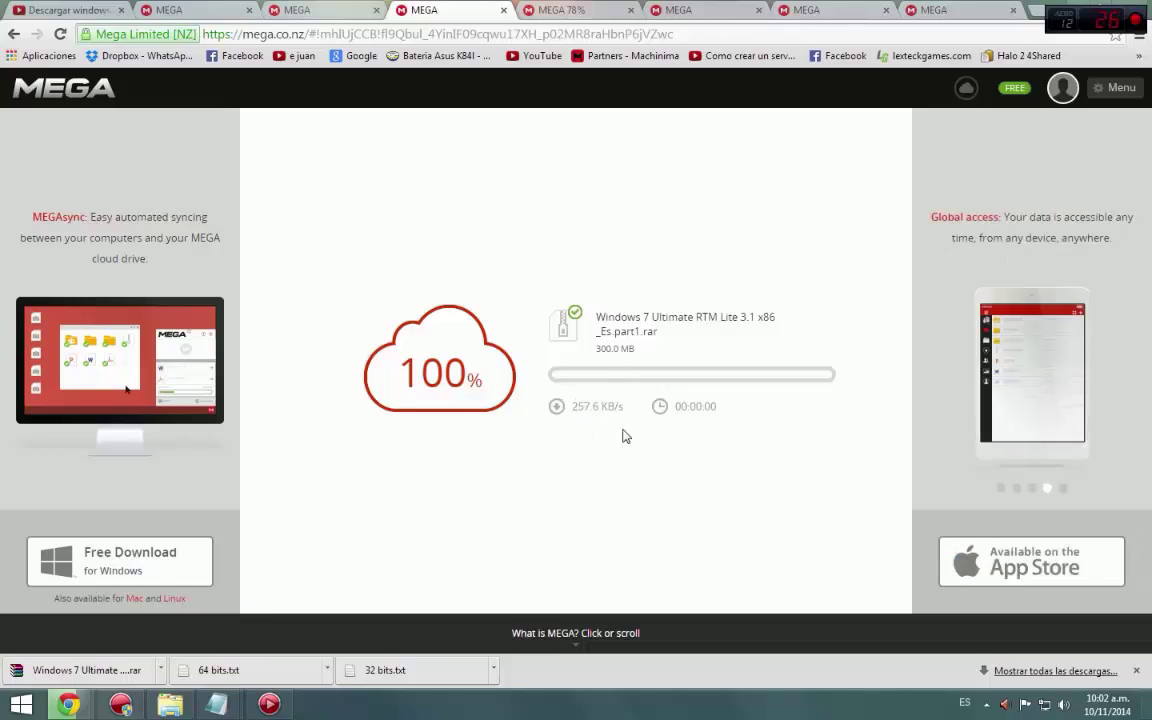
Step: Check the download progress of the 32-bit part2.rar file and the computer's wireless network connection
{"action": "left_click", "coordinate": [556, 8]}
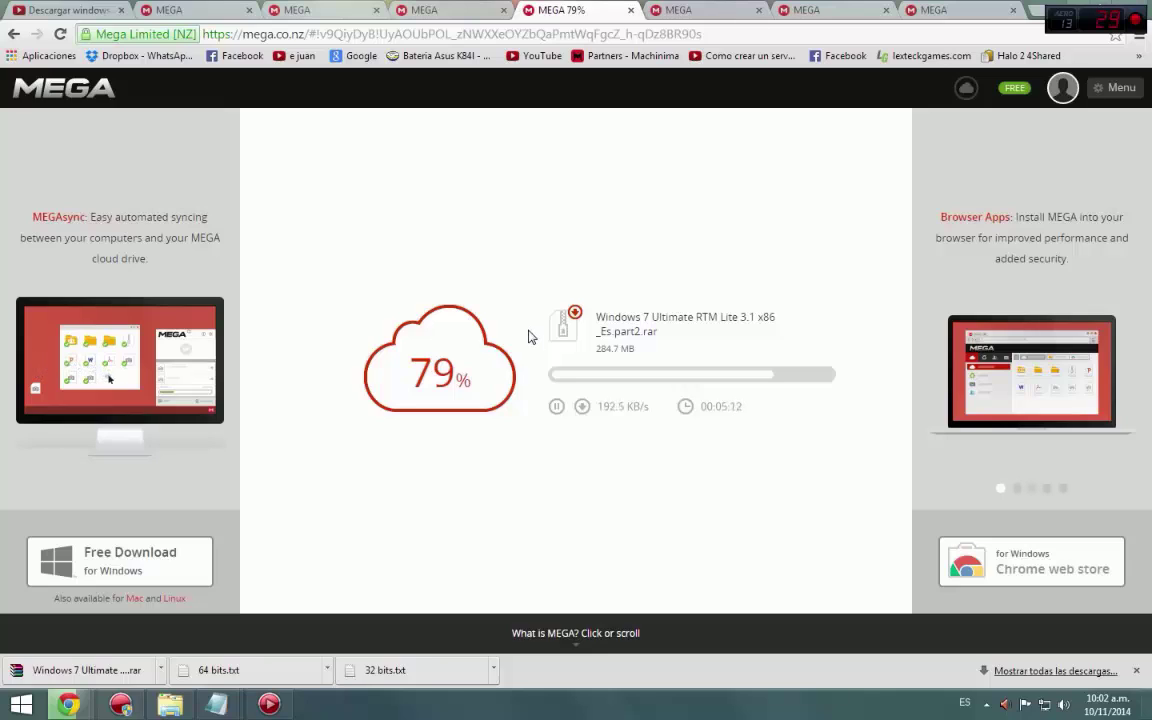
{"action": "left_click", "coordinate": [1048, 714]}
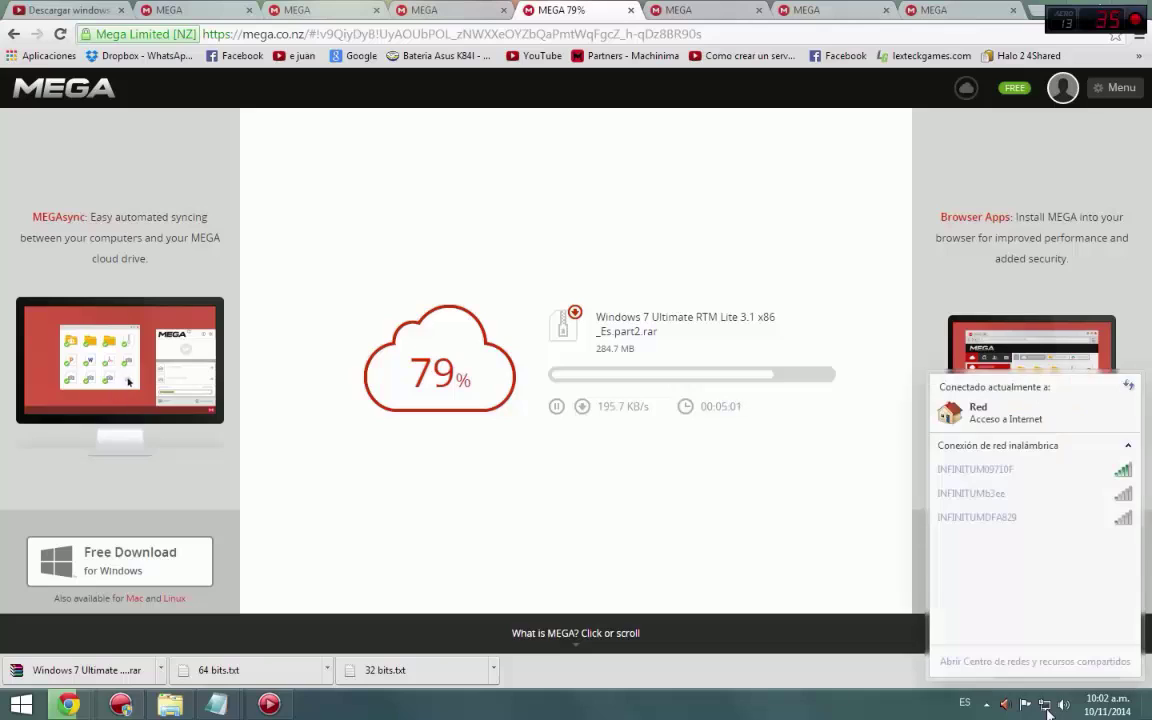
{"action": "left_click", "coordinate": [770, 473]}
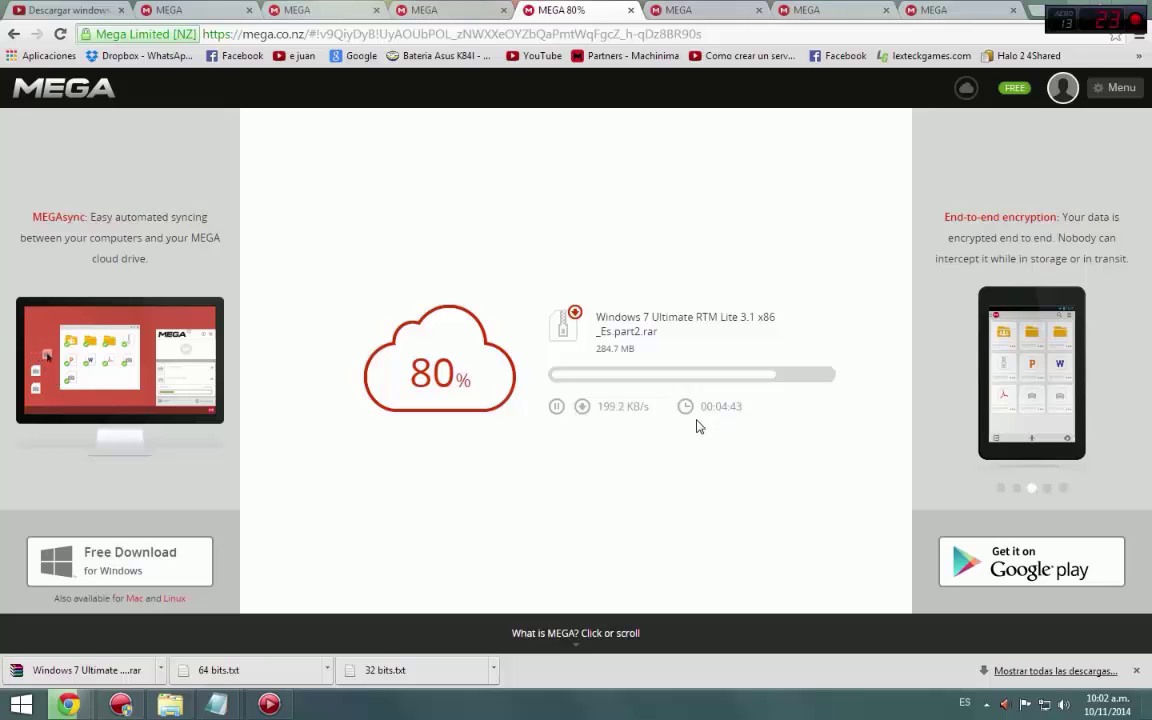
Step: Close the extra MEGA tab and return to the 32-bit part1.rar download page
{"action": "left_click", "coordinate": [376, 10]}
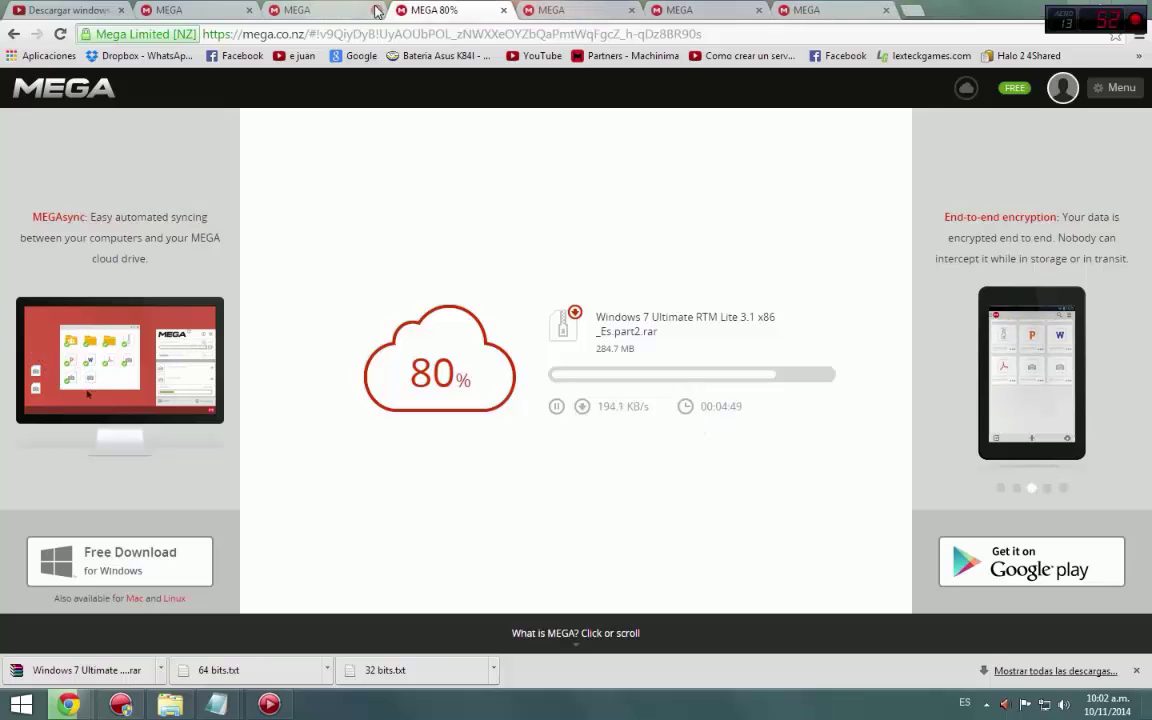
{"action": "left_click", "coordinate": [320, 8]}
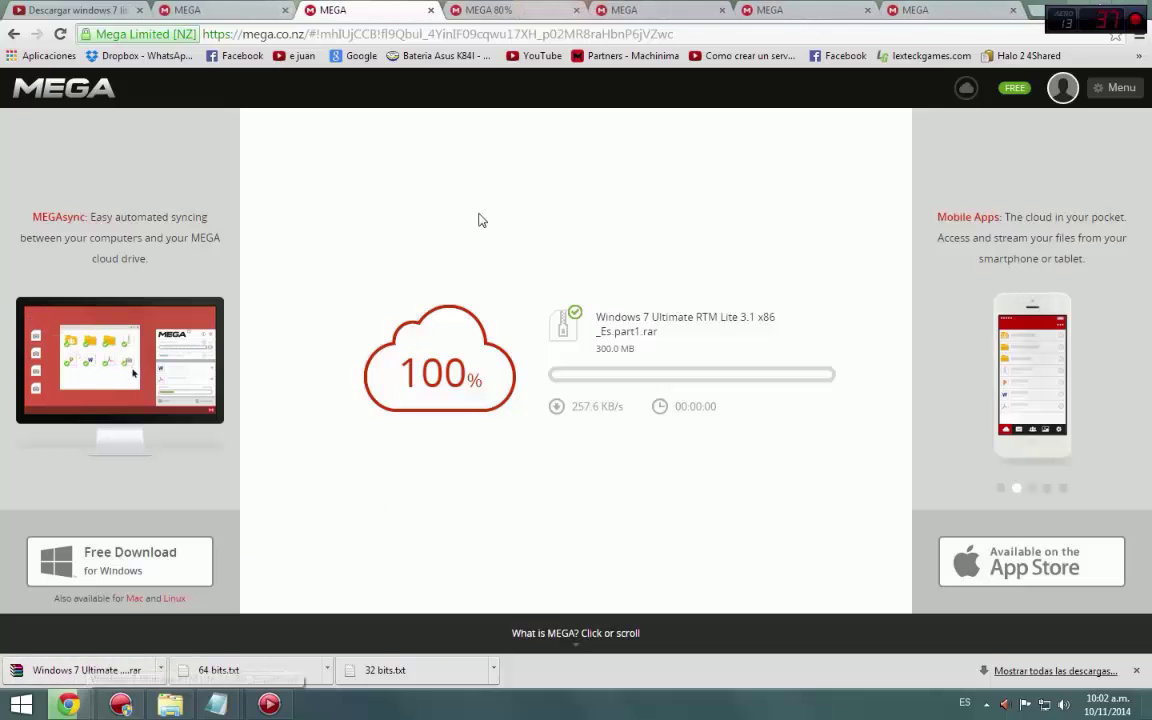
Step: Check the remaining MEGA pages, the browser's downloads list and the progress of the 32-bit part2.rar download
{"action": "left_click", "coordinate": [508, 10]}
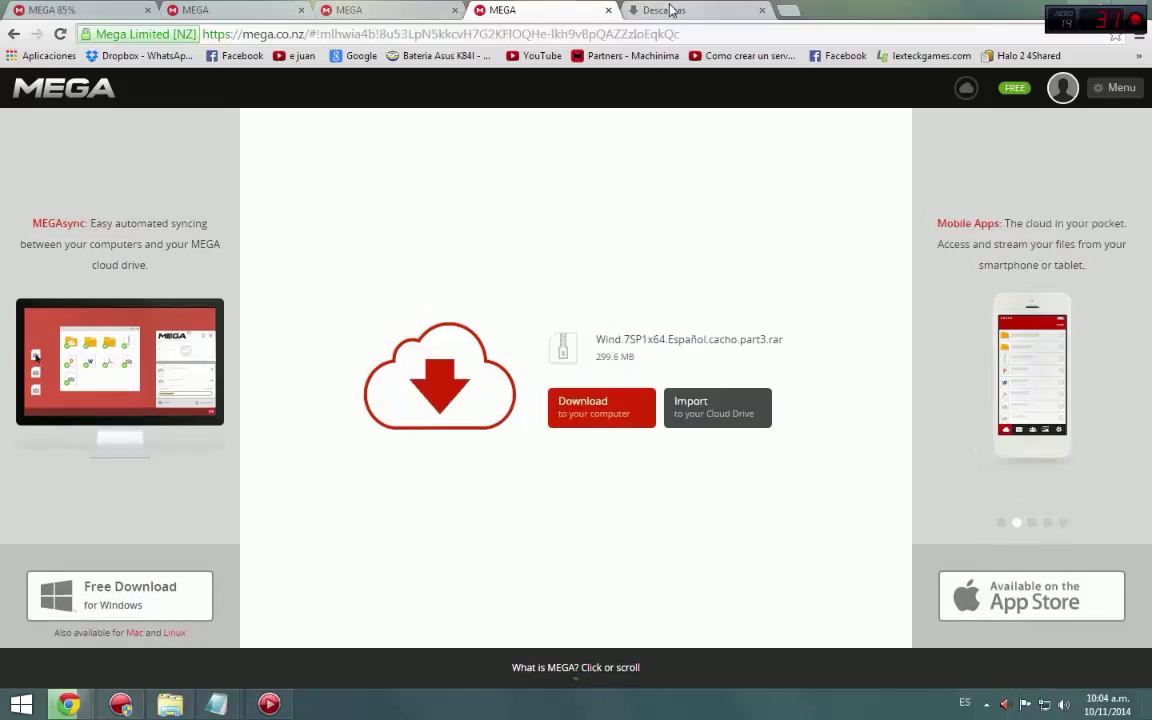
{"action": "left_click", "coordinate": [234, 9]}
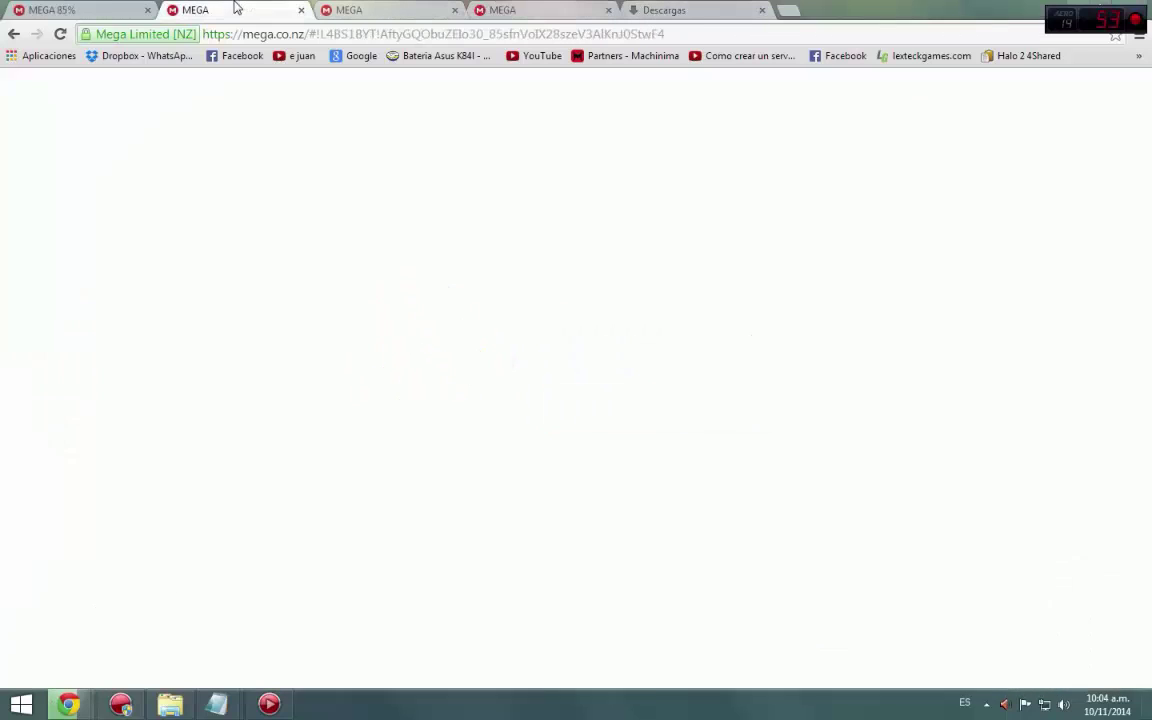
{"action": "left_click", "coordinate": [110, 9]}
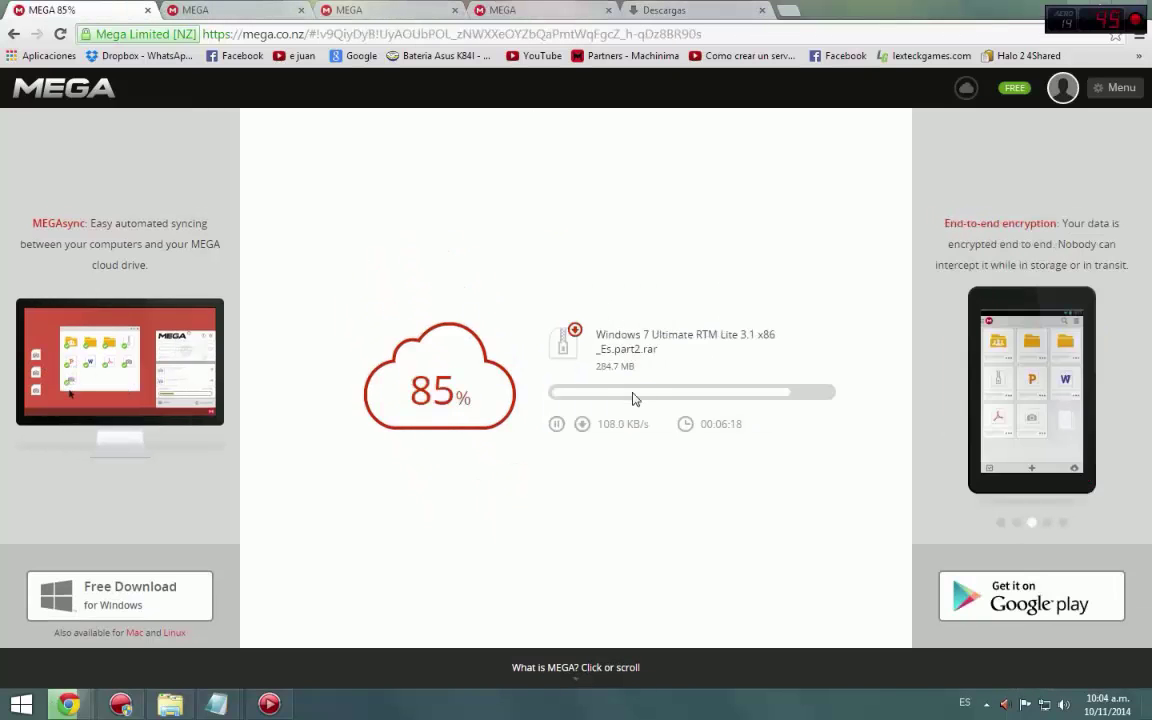
{"action": "left_click", "coordinate": [700, 10]}
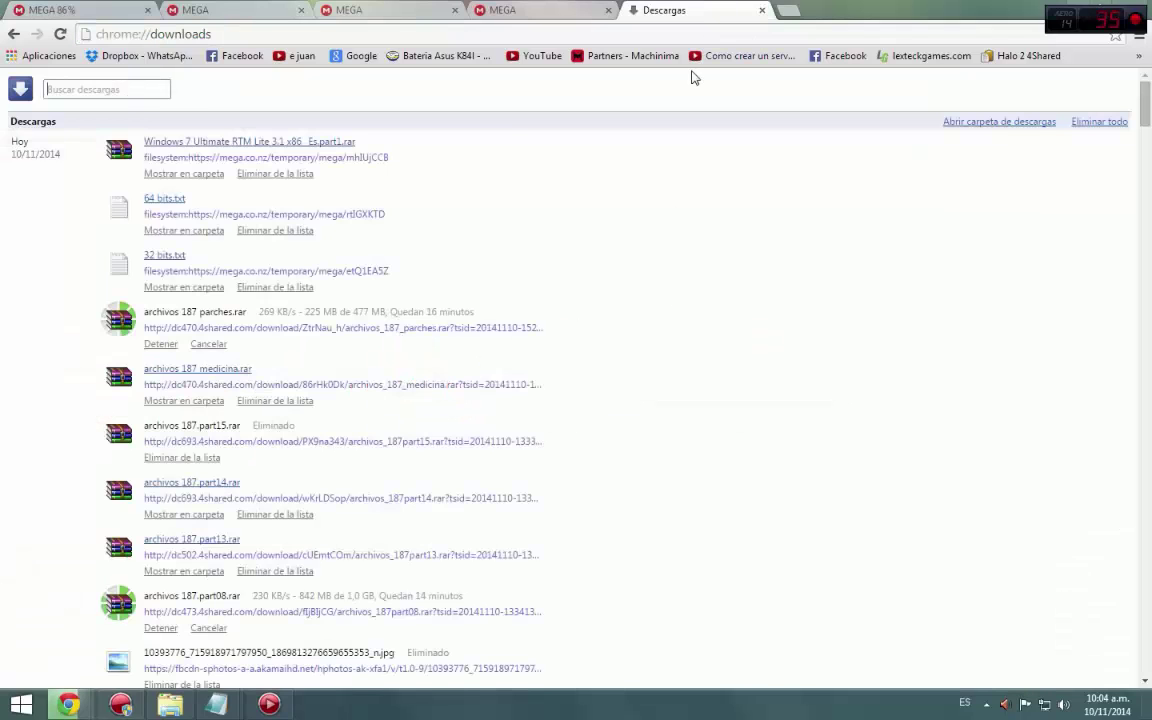
{"action": "scroll", "coordinate": [496, 306], "scroll_direction": "down", "scroll_amount": 1}
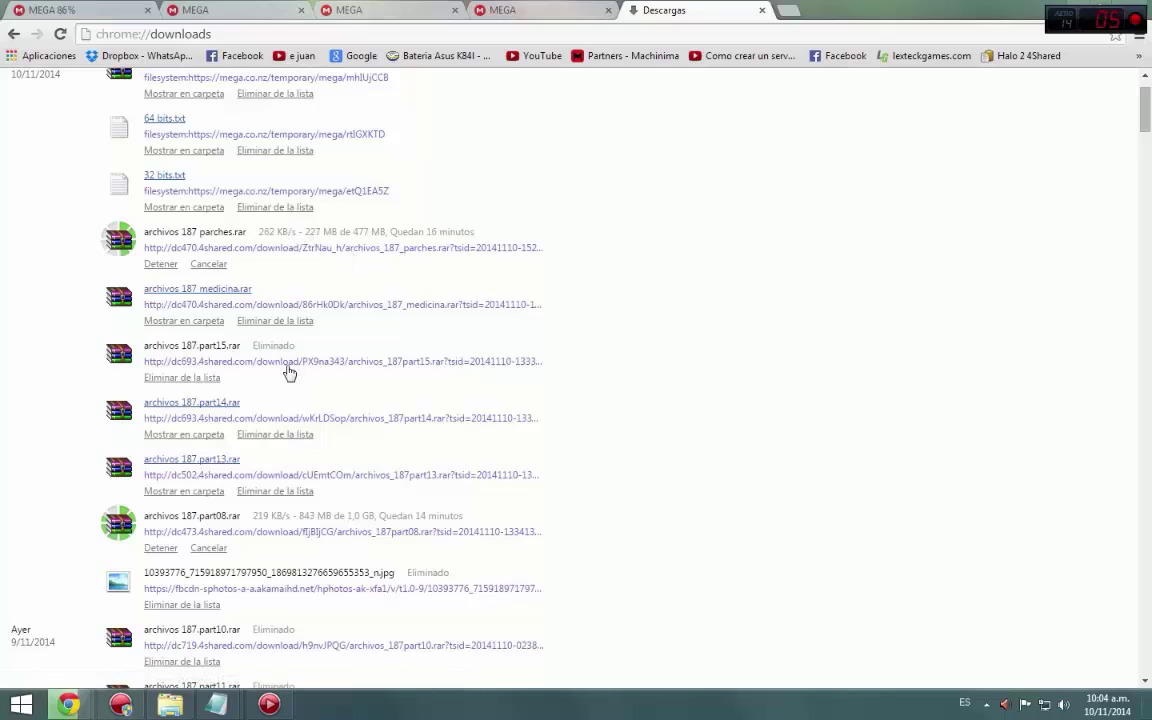
{"action": "left_click", "coordinate": [100, 10]}
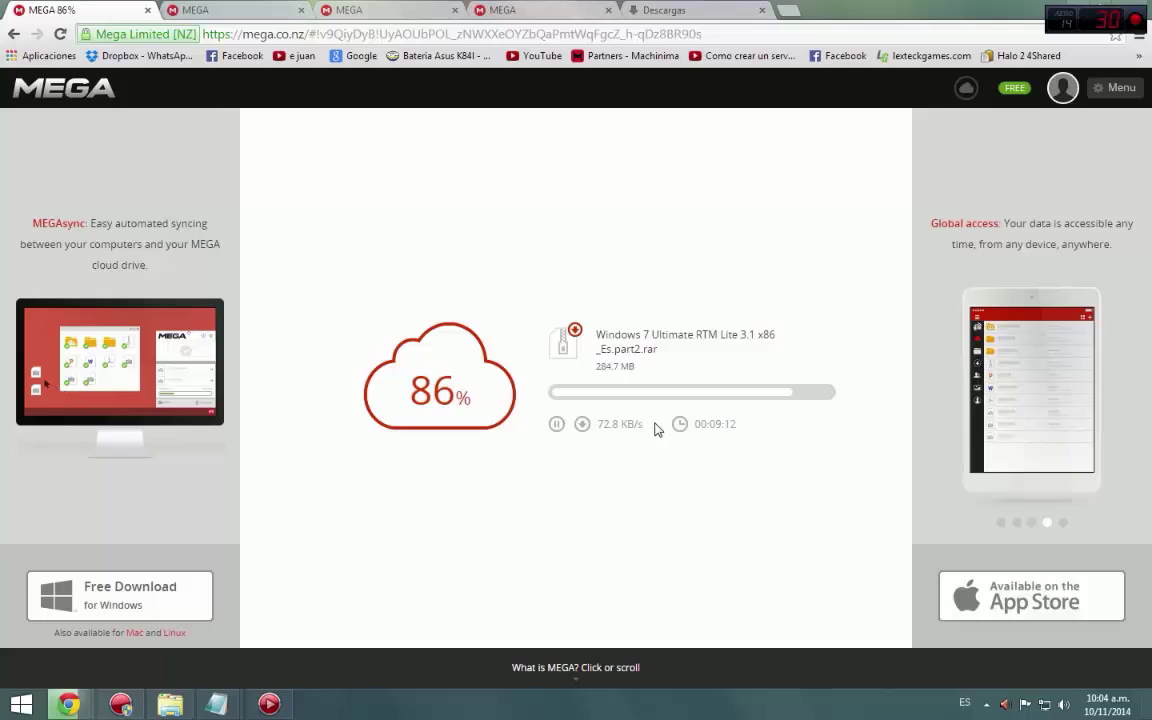
{"action": "left_click", "coordinate": [557, 8]}
{"action": "left_click", "coordinate": [117, 18]}
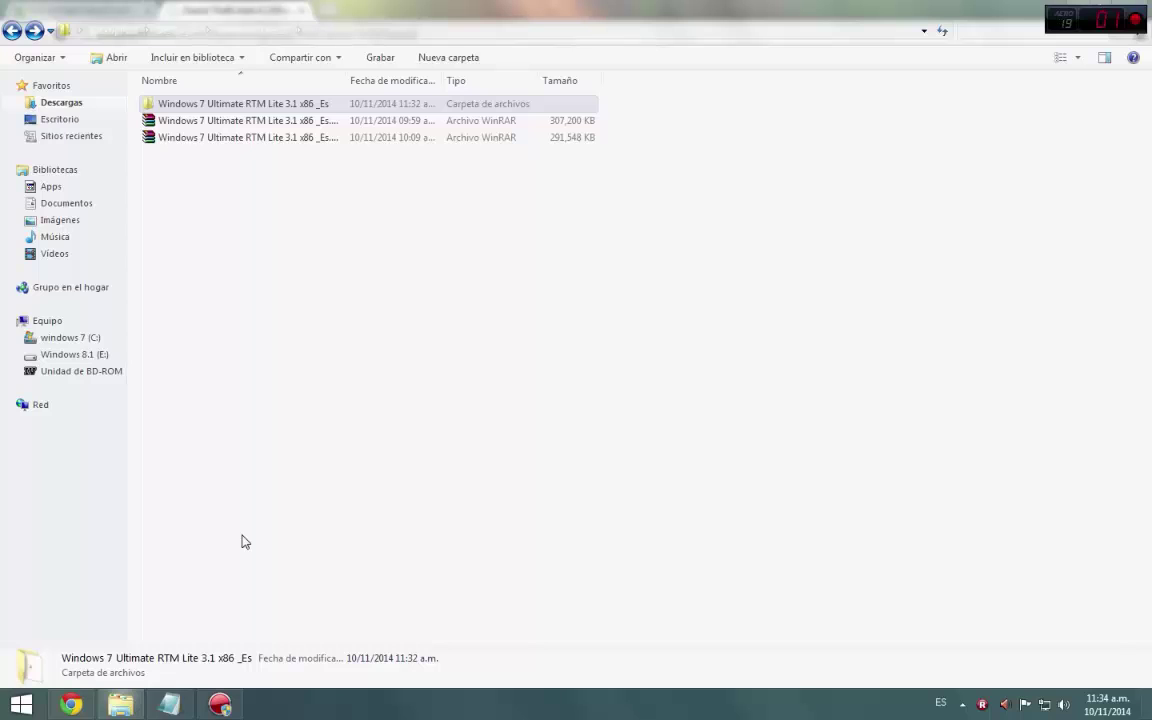
Step: Extract the second downloaded WinRAR part into the Windows 7 Ultimate RTM Lite 3.1 x86 _Es folder and answer the file replacement prompt
{"action": "left_click_drag", "start_coordinate": [140, 247], "coordinate": [195, 136]}
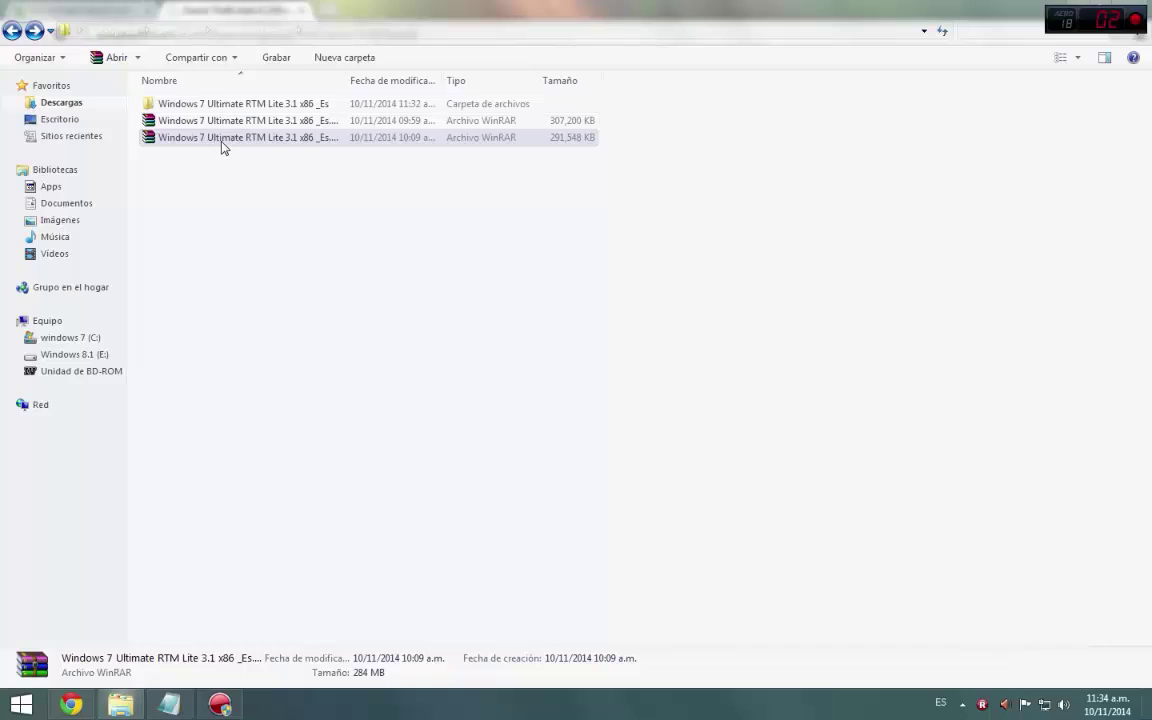
{"action": "right_click", "coordinate": [221, 142]}
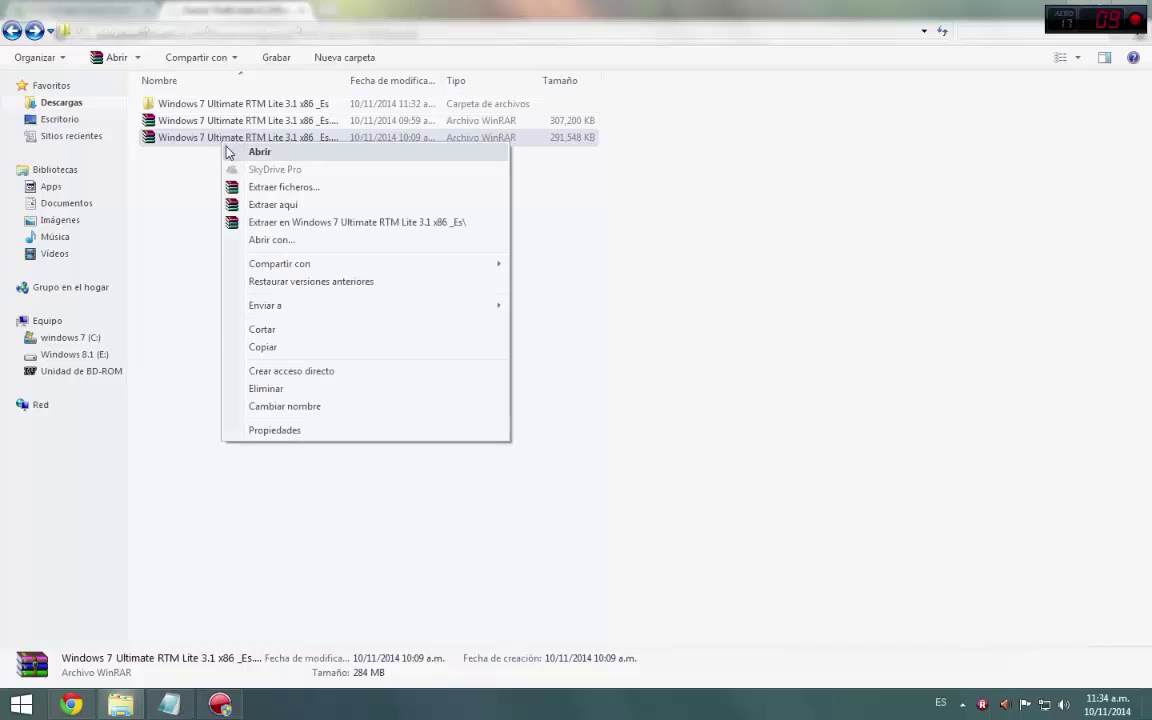
{"action": "left_click", "coordinate": [333, 223]}
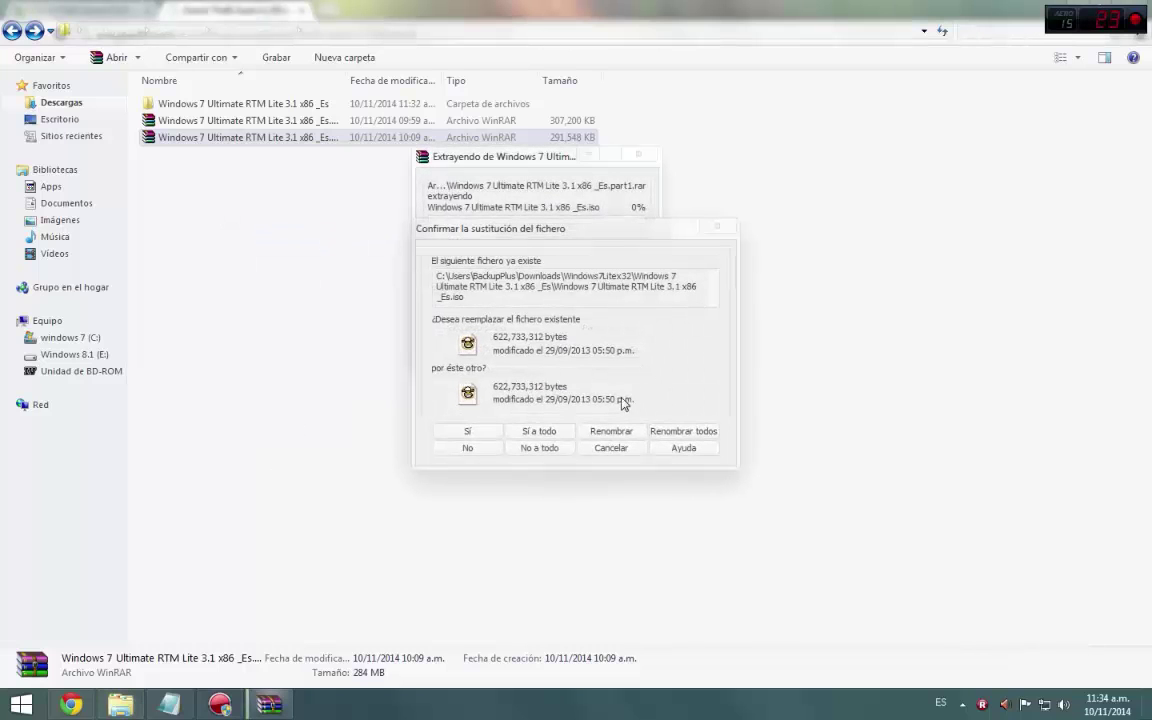
{"action": "key", "text": "Return"}
Step: Open the extracted Windows 7 Ultimate RTM Lite 3.1 x86 _Es disc image with Grabadora de imágenes de disco de Windows
{"action": "double_click", "coordinate": [283, 106]}
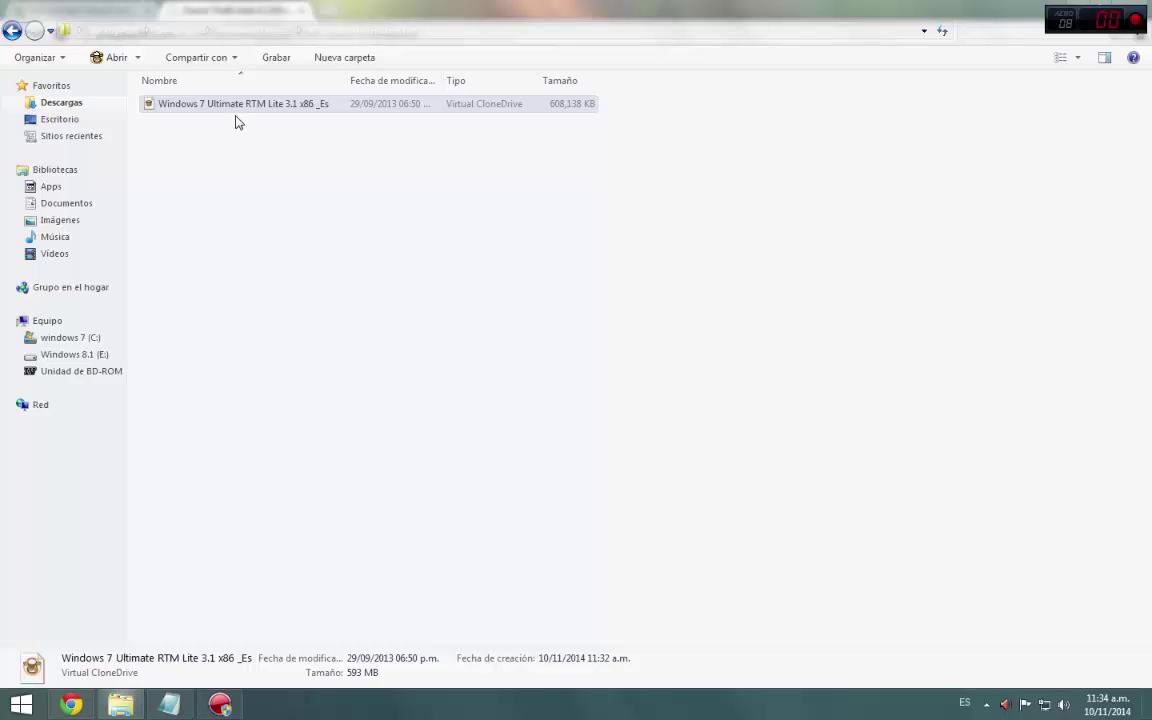
{"action": "right_click", "coordinate": [245, 104]}
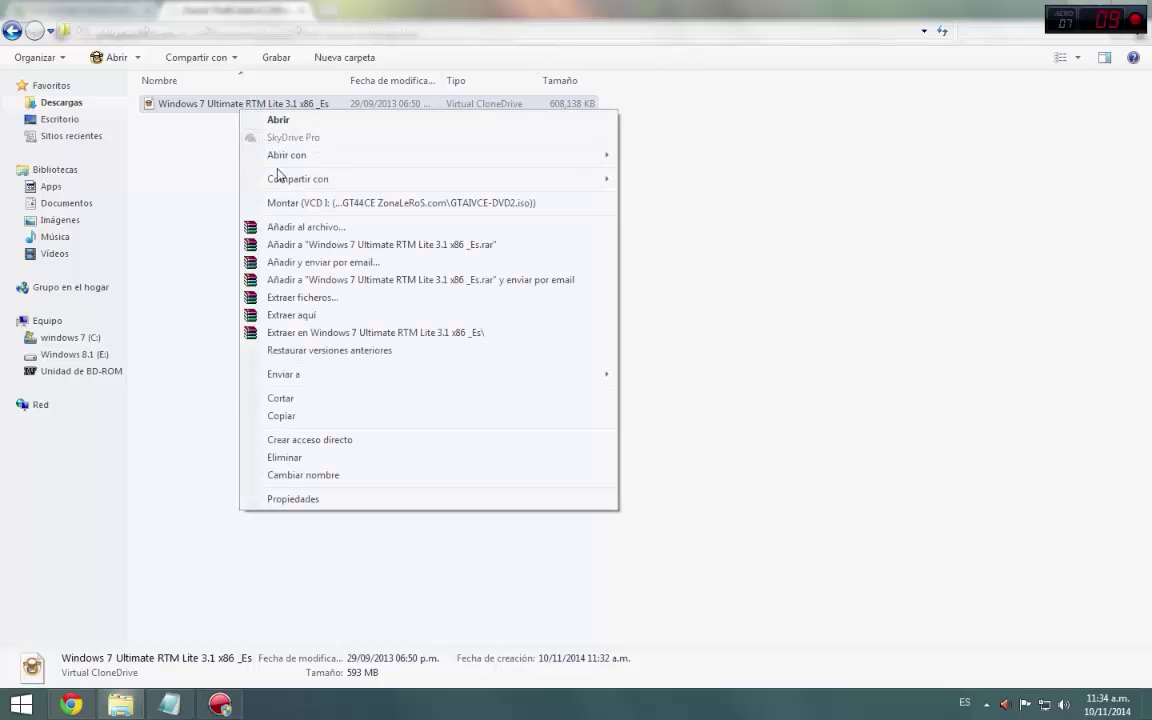
{"action": "mouse_move", "coordinate": [301, 163]}
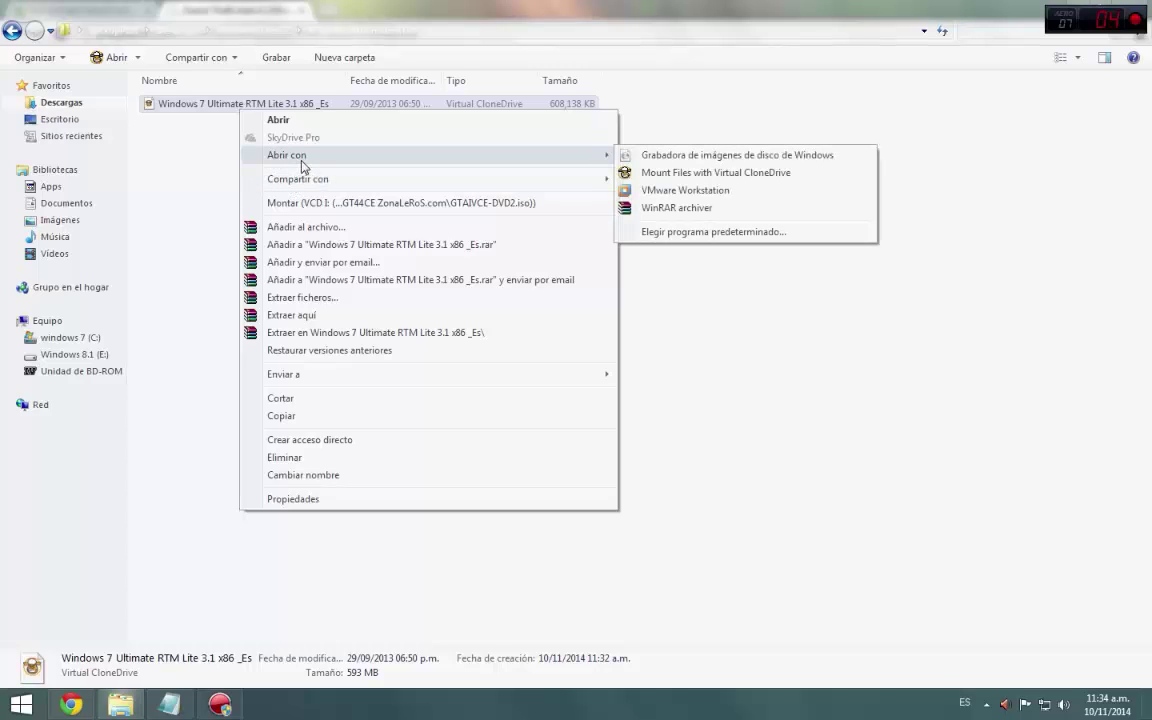
{"action": "left_click", "coordinate": [655, 156]}
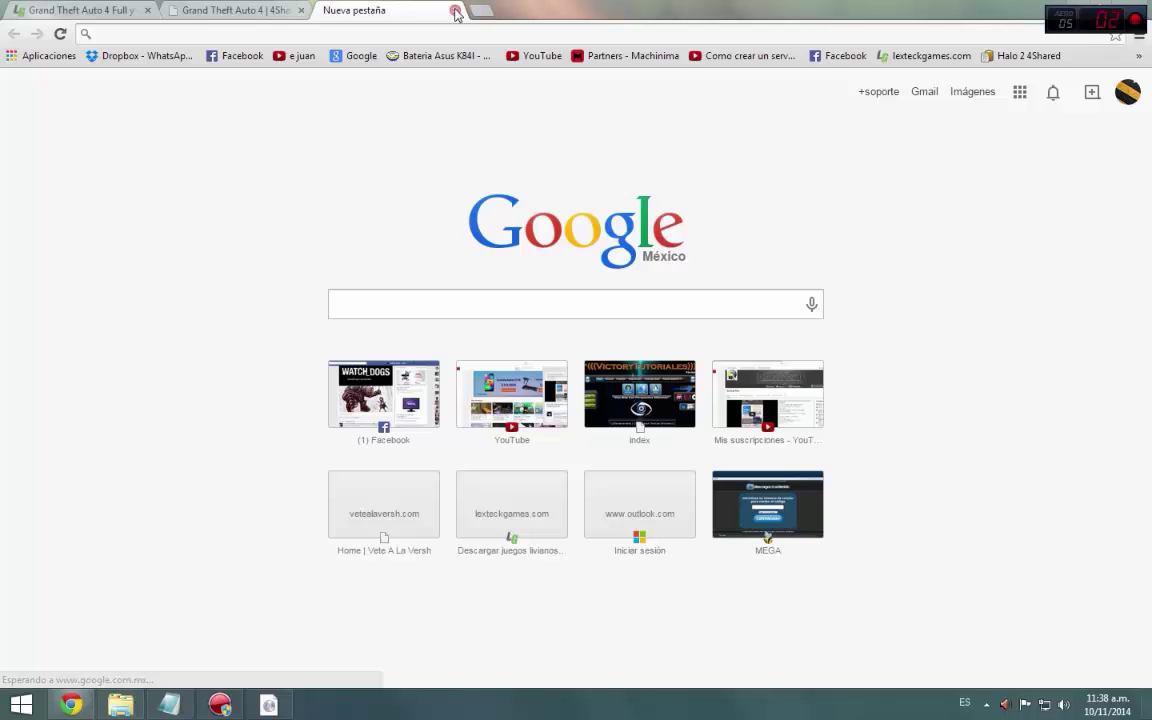
Step: Search the web for cdburnerxp and open the official CDBurnerXP home page at its free download section
{"action": "type", "text": "cdbu"}
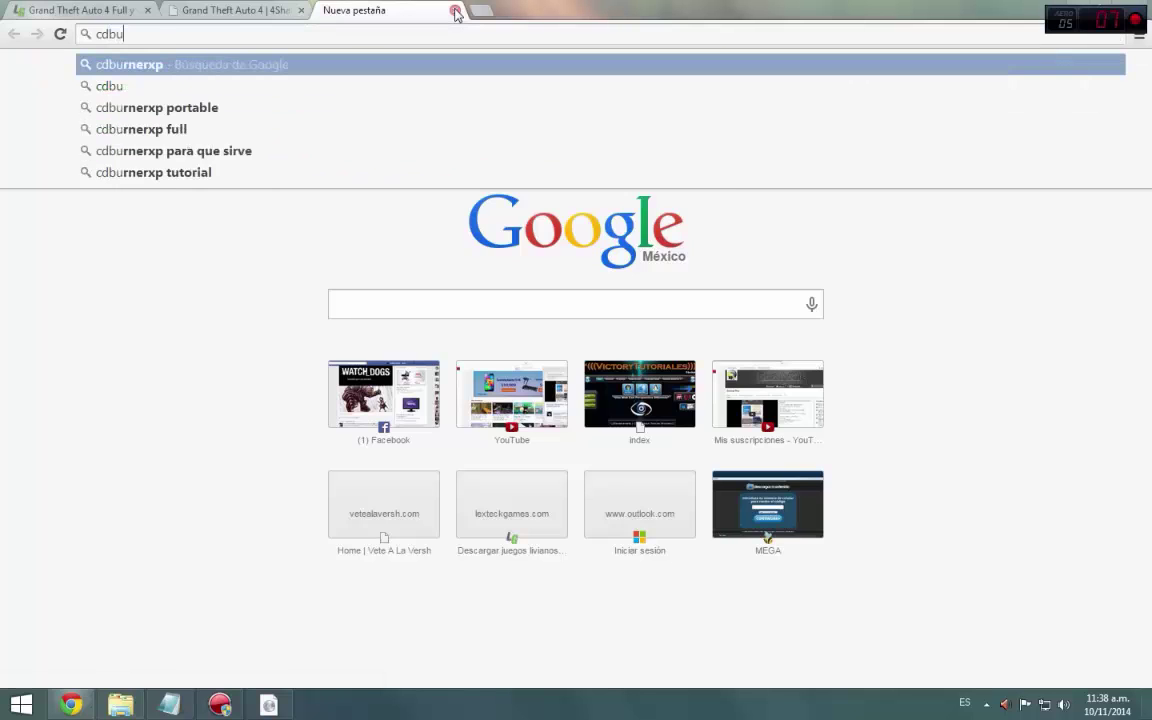
{"action": "type", "text": "rnerxp"}
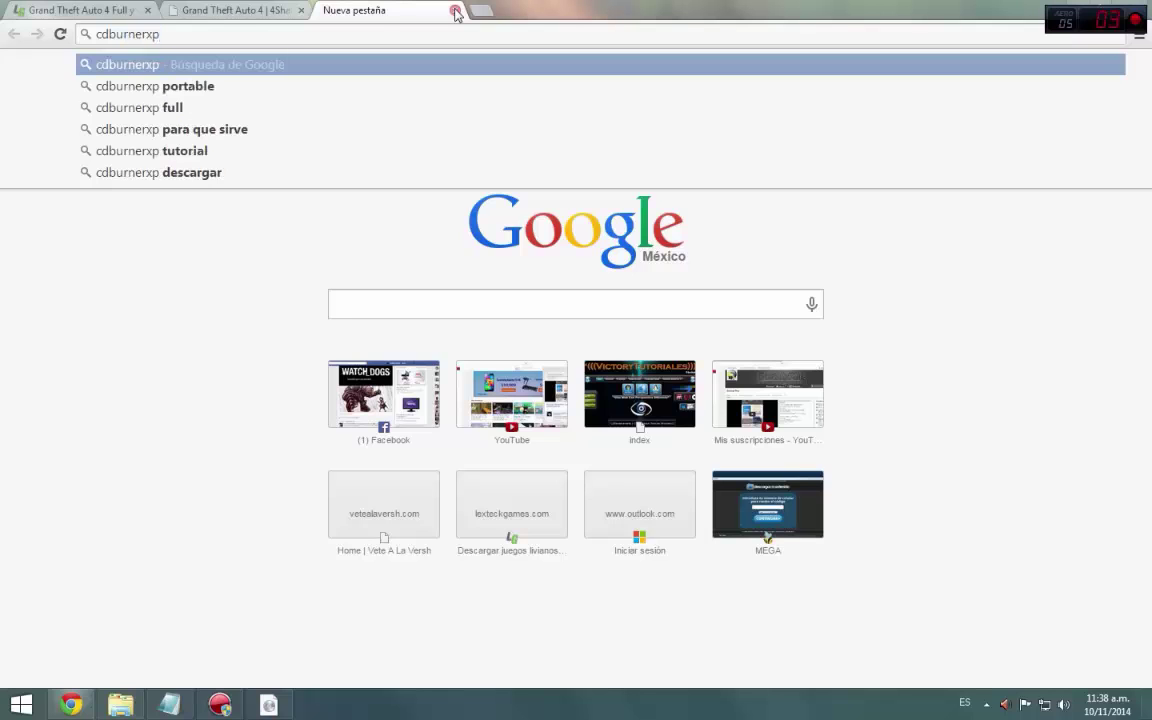
{"action": "key", "text": "Return"}
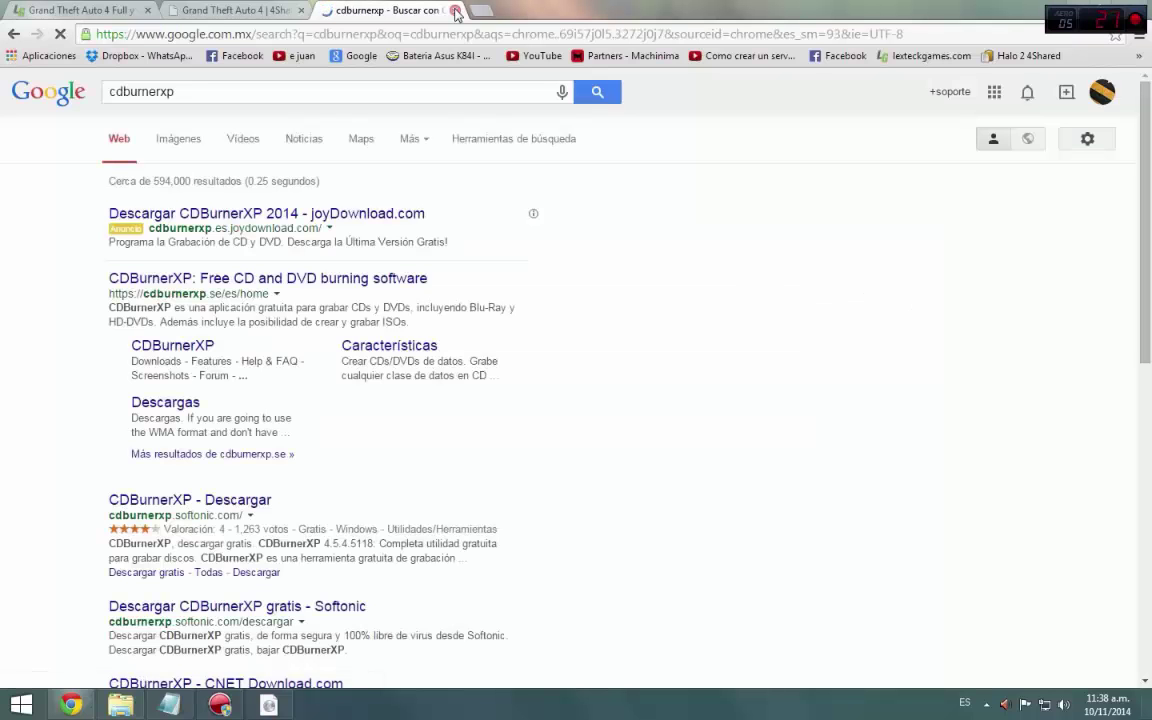
{"action": "left_click", "coordinate": [369, 280]}
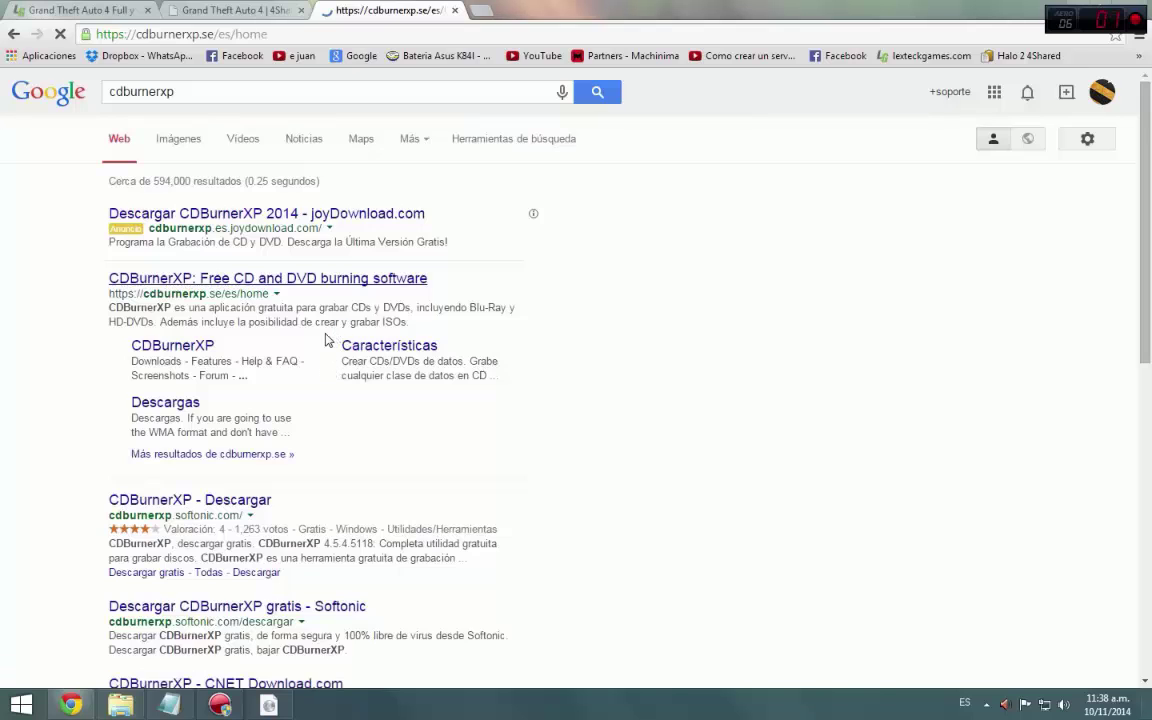
{"action": "scroll", "coordinate": [405, 348], "scroll_direction": "down", "scroll_amount": 1}
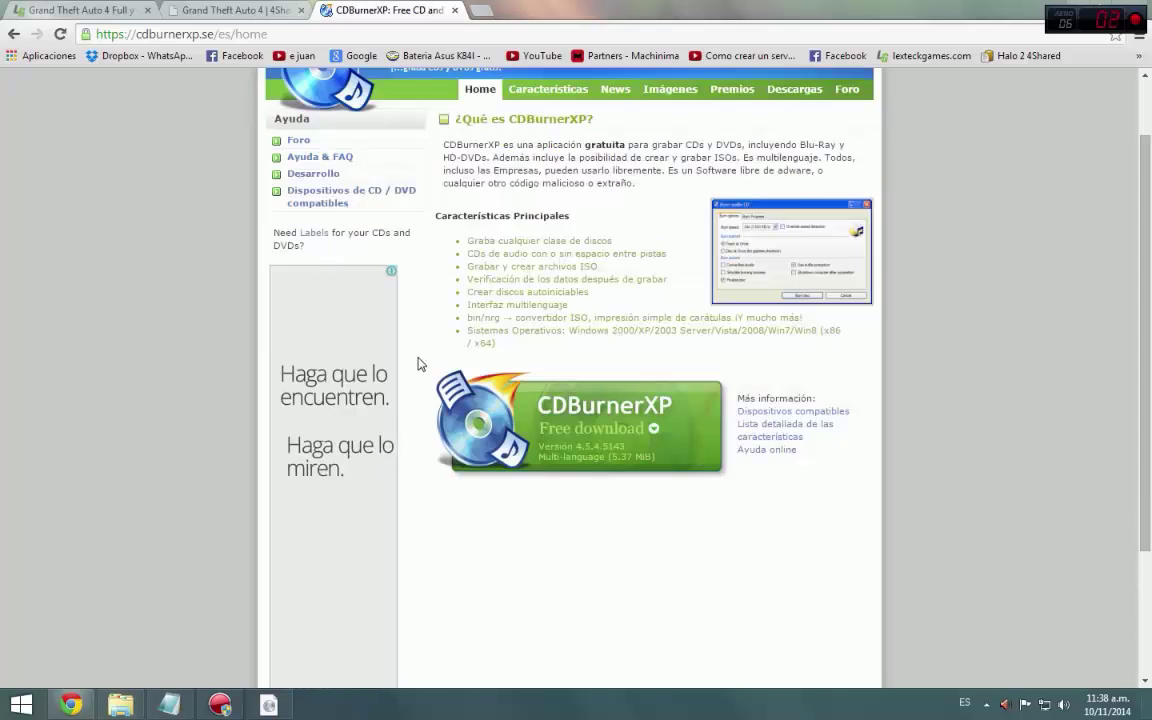
Step: Download the free CDBurnerXP 4.5.4.5143 installer from its home page and keep the file despite the browser's warning
{"action": "scroll", "coordinate": [418, 364], "scroll_direction": "up", "scroll_amount": 1}
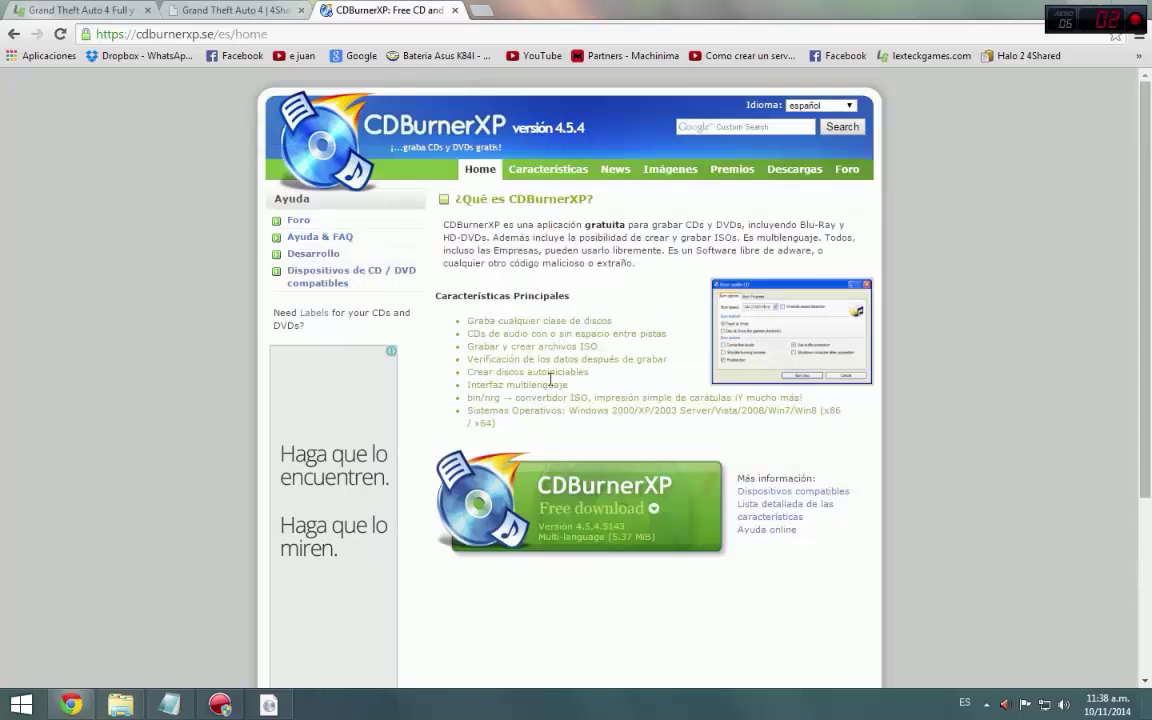
{"action": "left_click", "coordinate": [603, 517]}
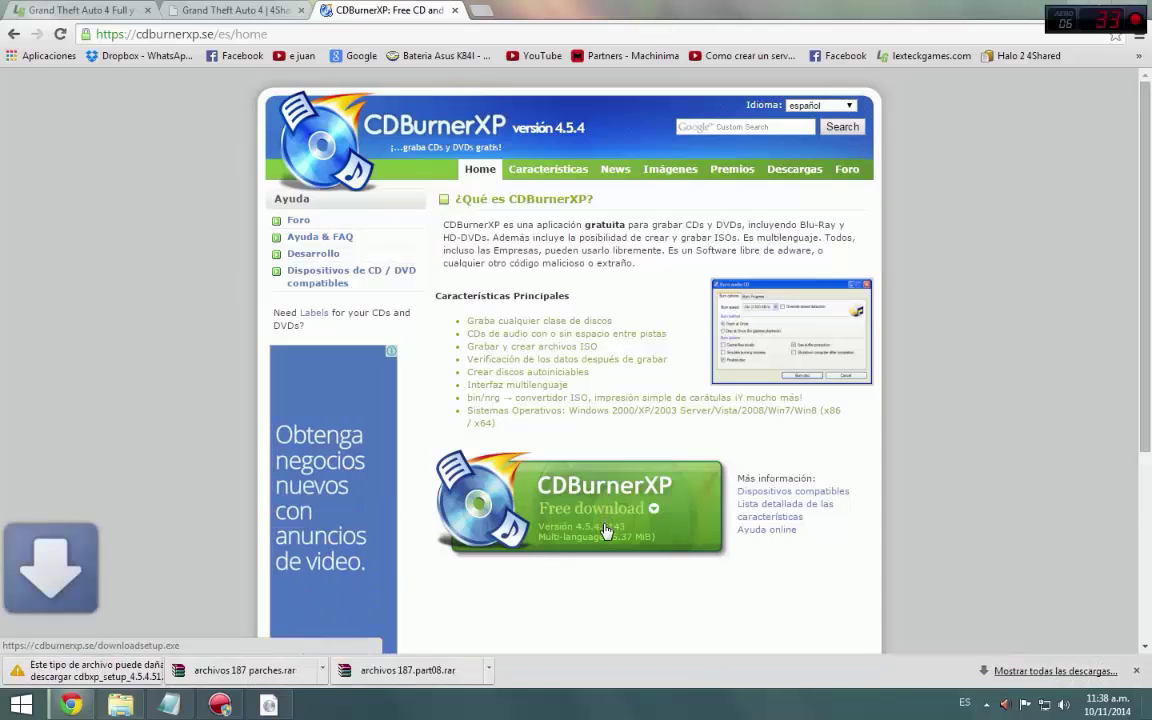
{"action": "left_click", "coordinate": [342, 669]}
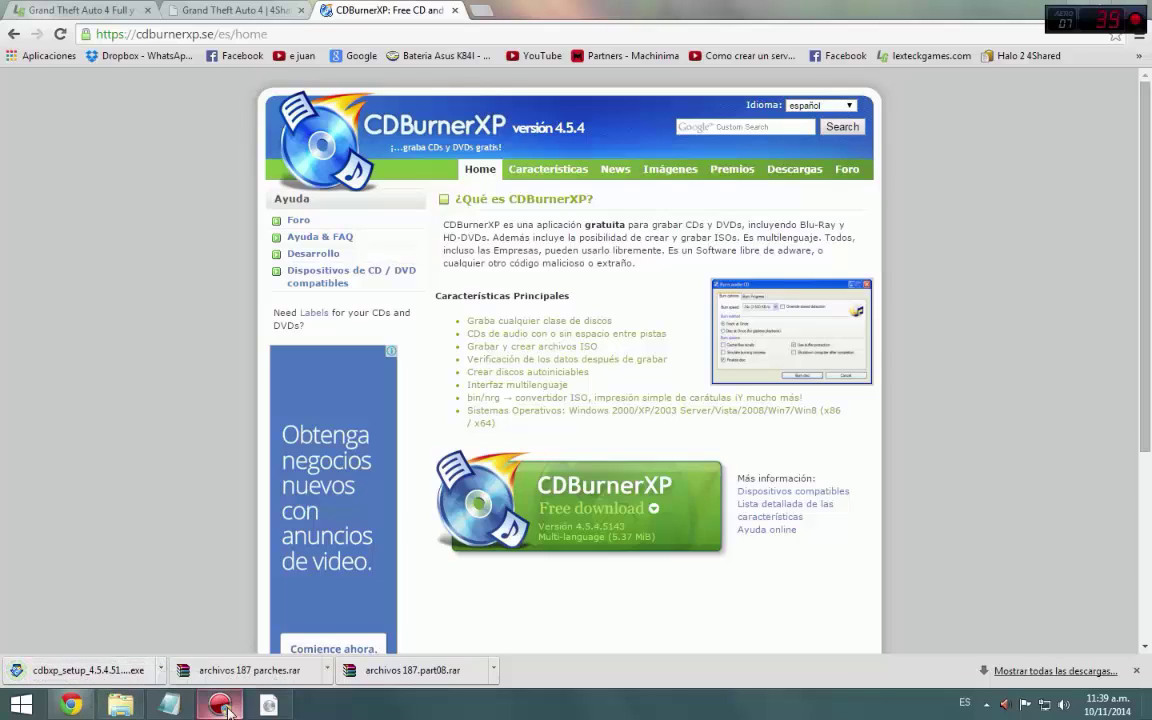
Step: Run the downloaded cdbxp_setup_4.5.4.5143.exe, allow its execution and minimize the windows covering the desktop
{"action": "left_click", "coordinate": [75, 670]}
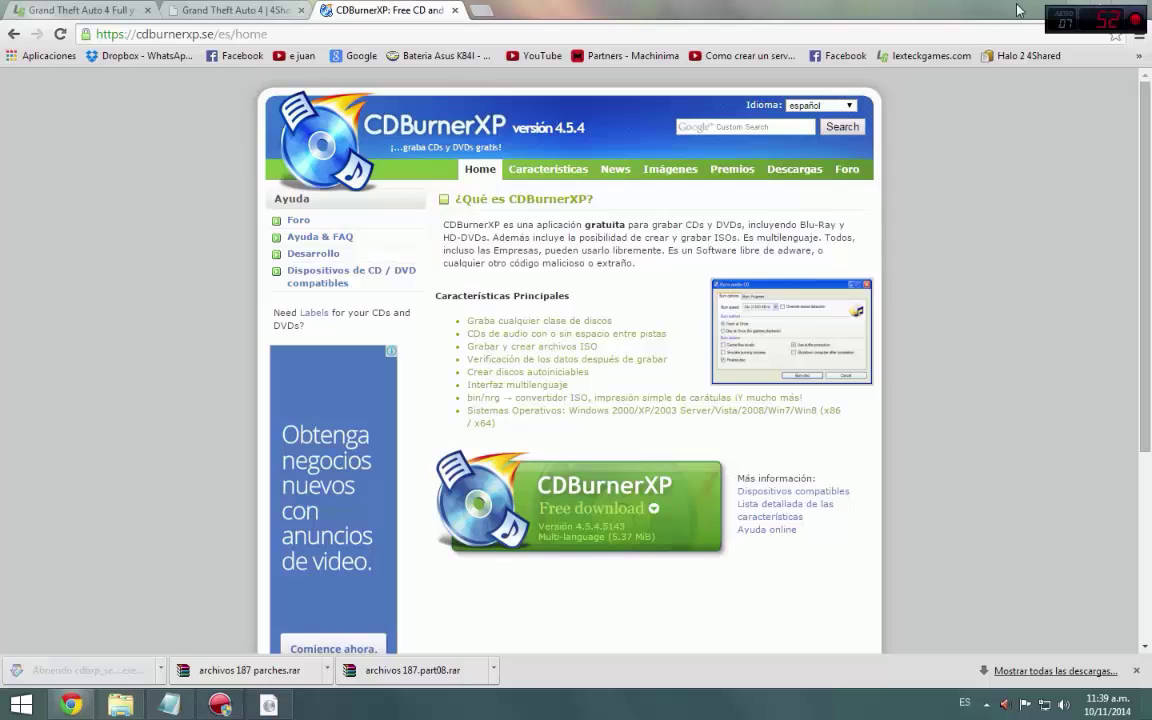
{"action": "left_click", "coordinate": [1065, 10]}
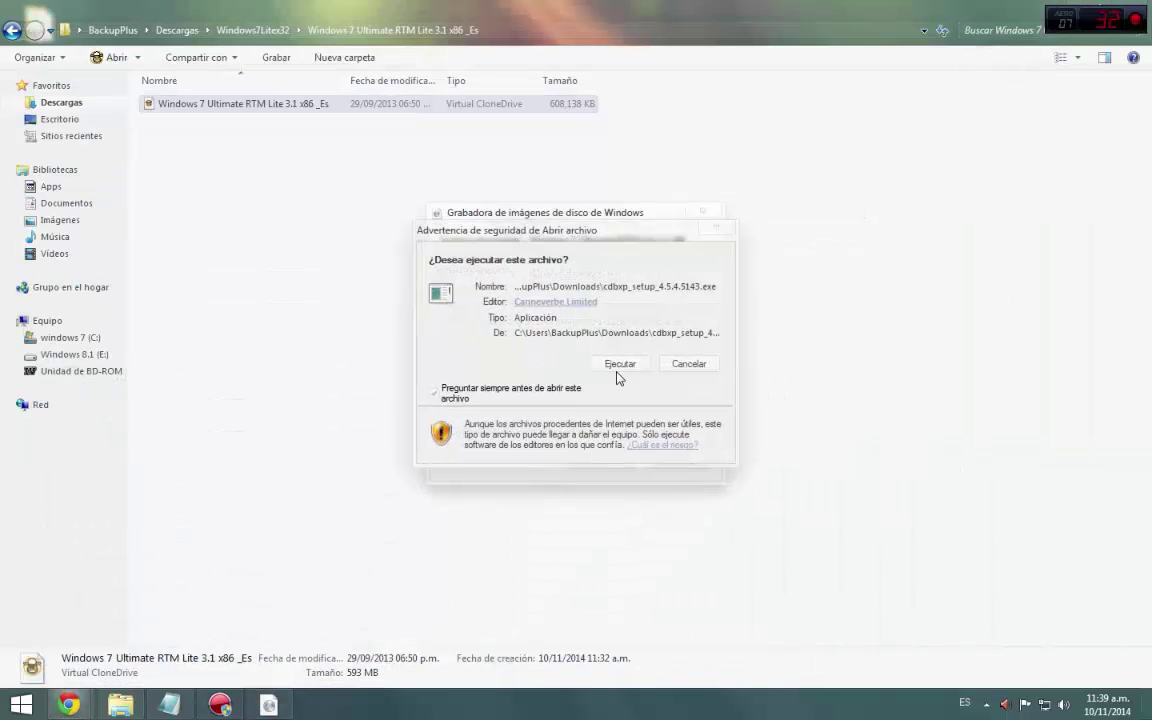
{"action": "left_click", "coordinate": [619, 366]}
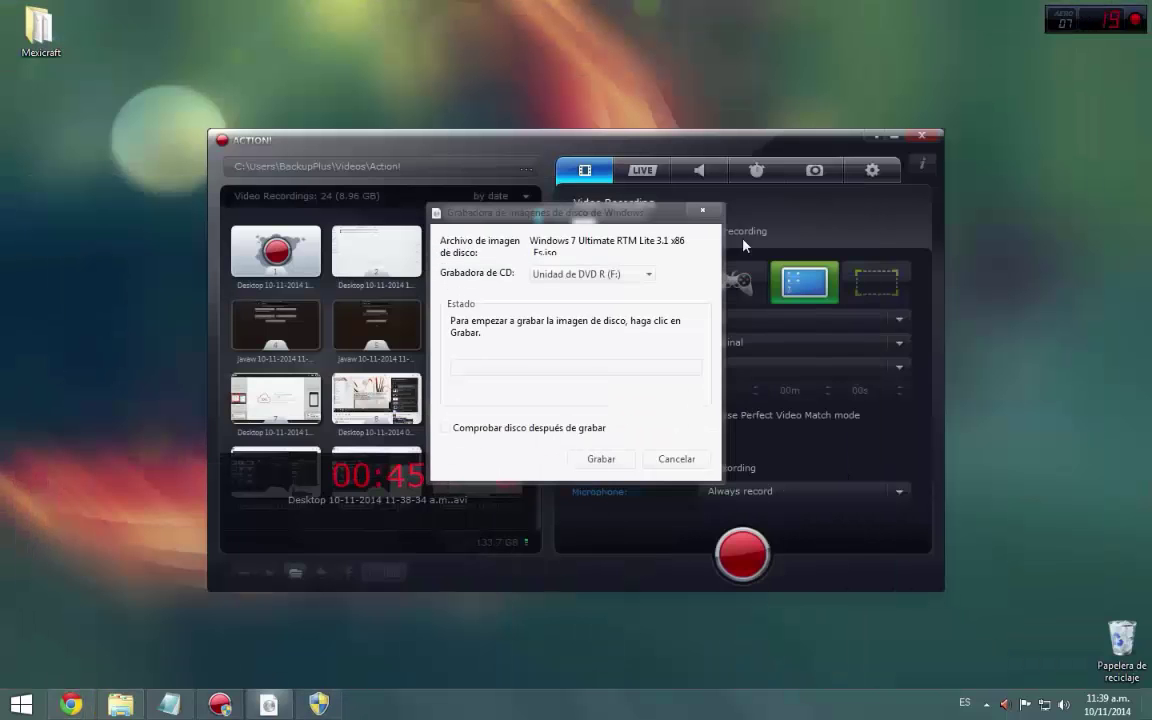
{"action": "left_click", "coordinate": [876, 135]}
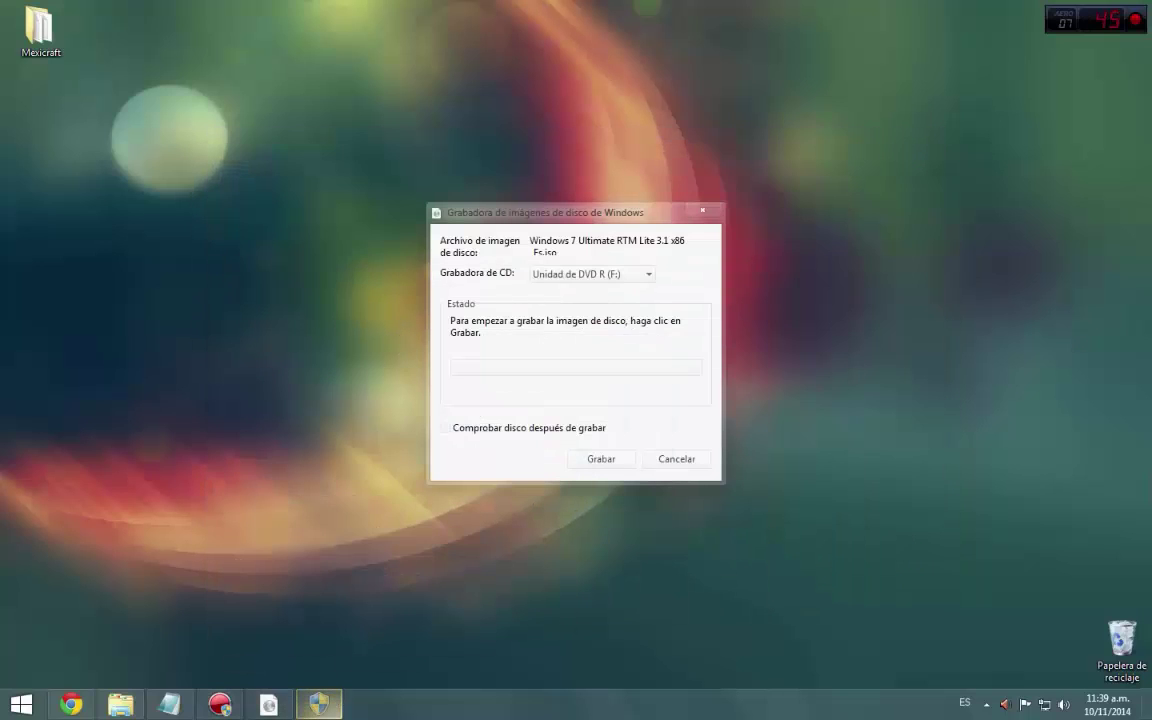
Step: Accept the CDBurnerXP licence and keep the default C:\Program Files (x86)\CDBurnerXP folder and additional tasks in the setup
{"action": "left_click", "coordinate": [674, 483]}
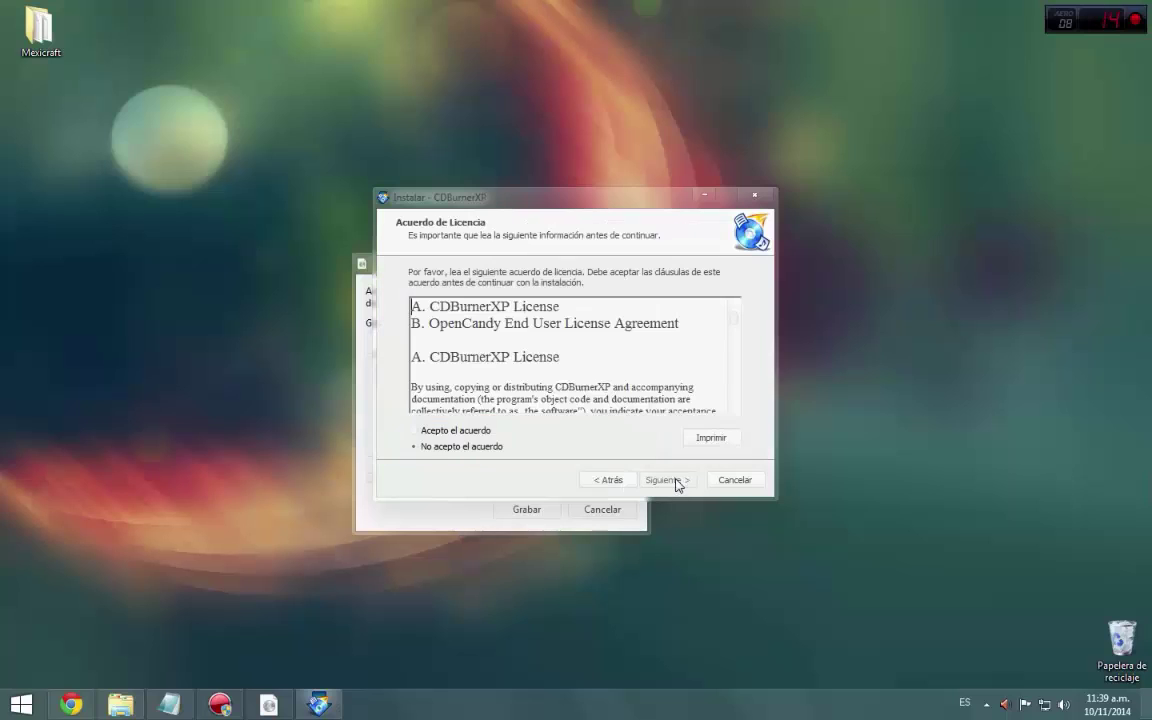
{"action": "left_click", "coordinate": [655, 480]}
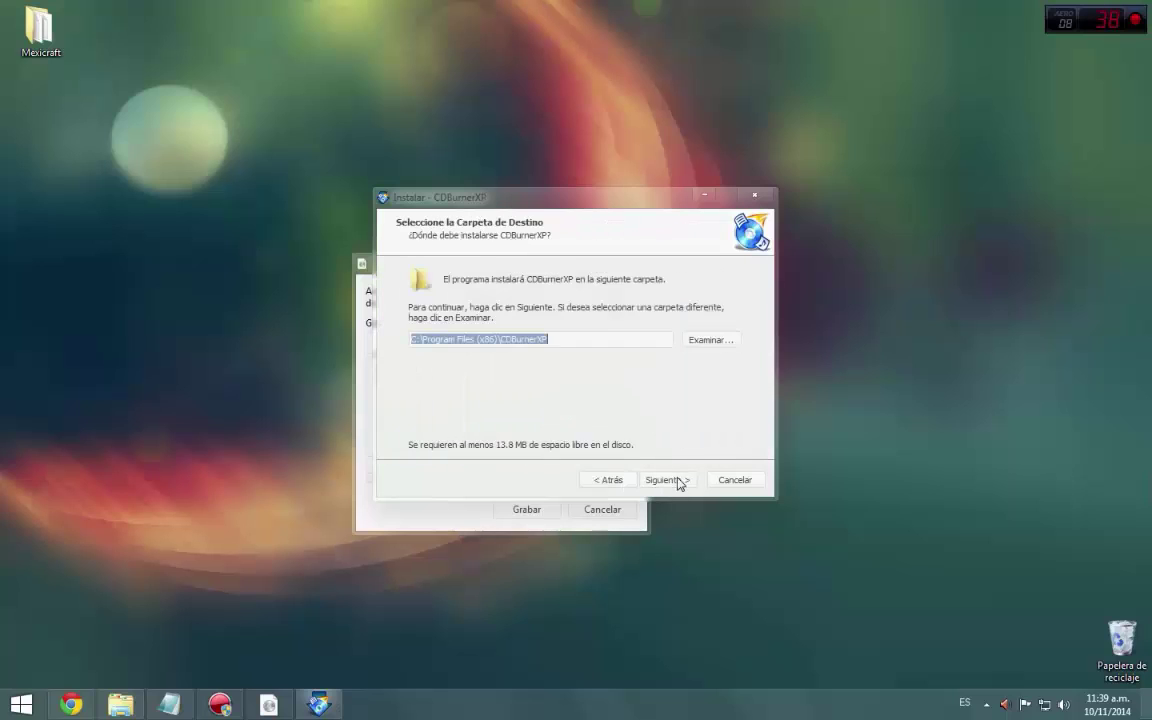
{"action": "left_click", "coordinate": [663, 481]}
{"action": "left_click", "coordinate": [676, 484]}
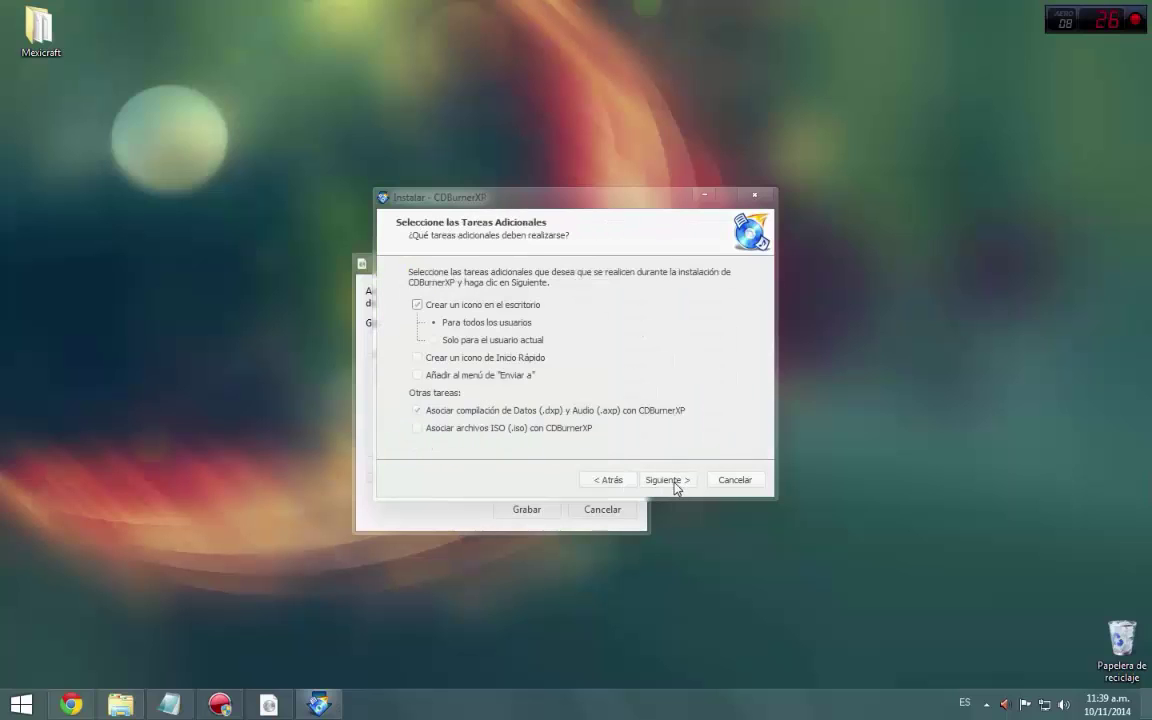
{"action": "left_click", "coordinate": [676, 484]}
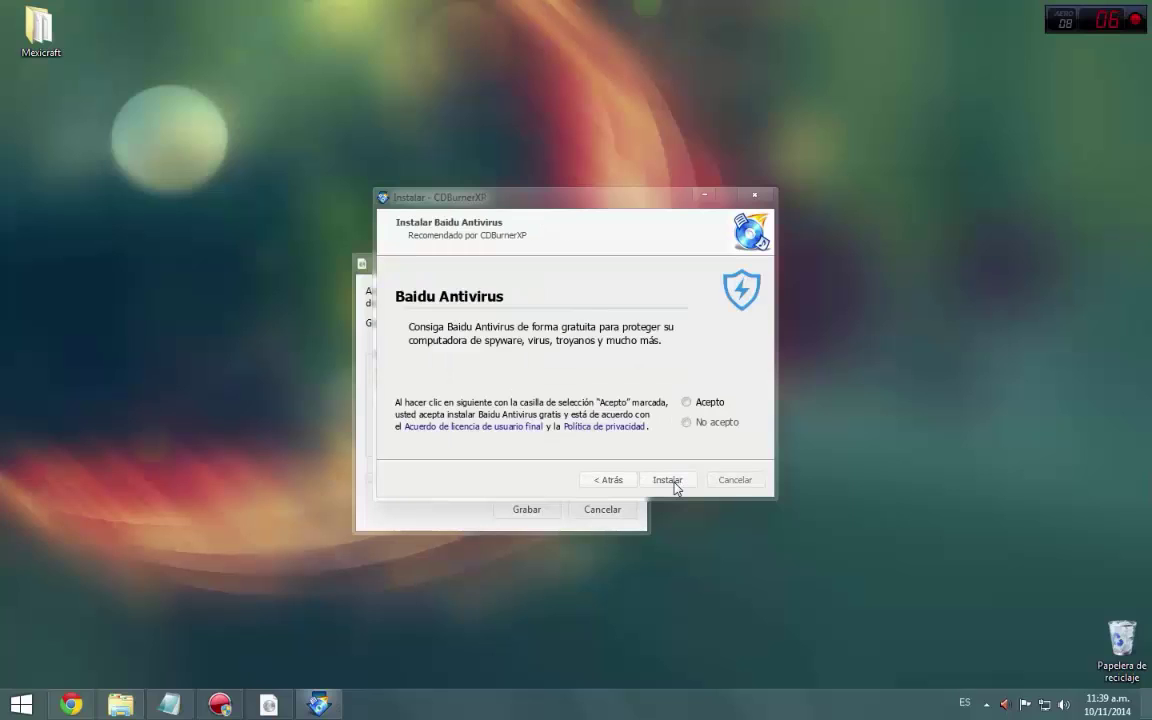
Step: Decline the Baidu Antivirus offer, install CDBurnerXP and finish the setup with Ejecutar CDBurnerXP enabled
{"action": "left_click", "coordinate": [686, 422]}
{"action": "left_click", "coordinate": [614, 482]}
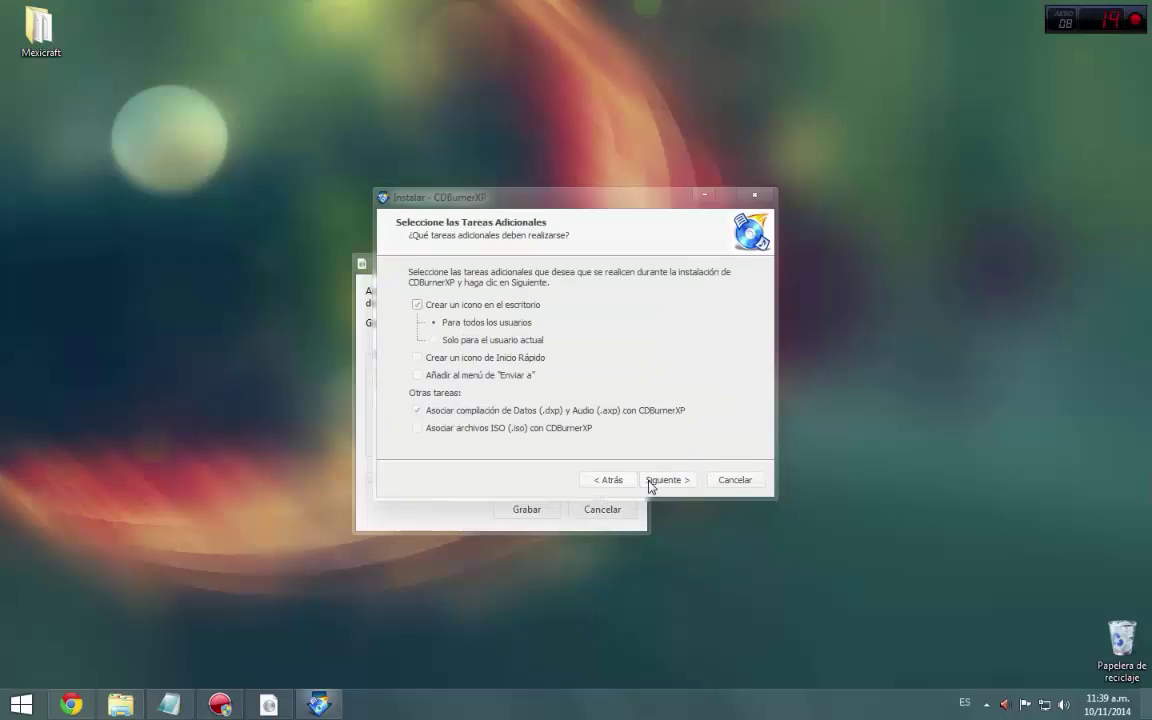
{"action": "left_click", "coordinate": [662, 482]}
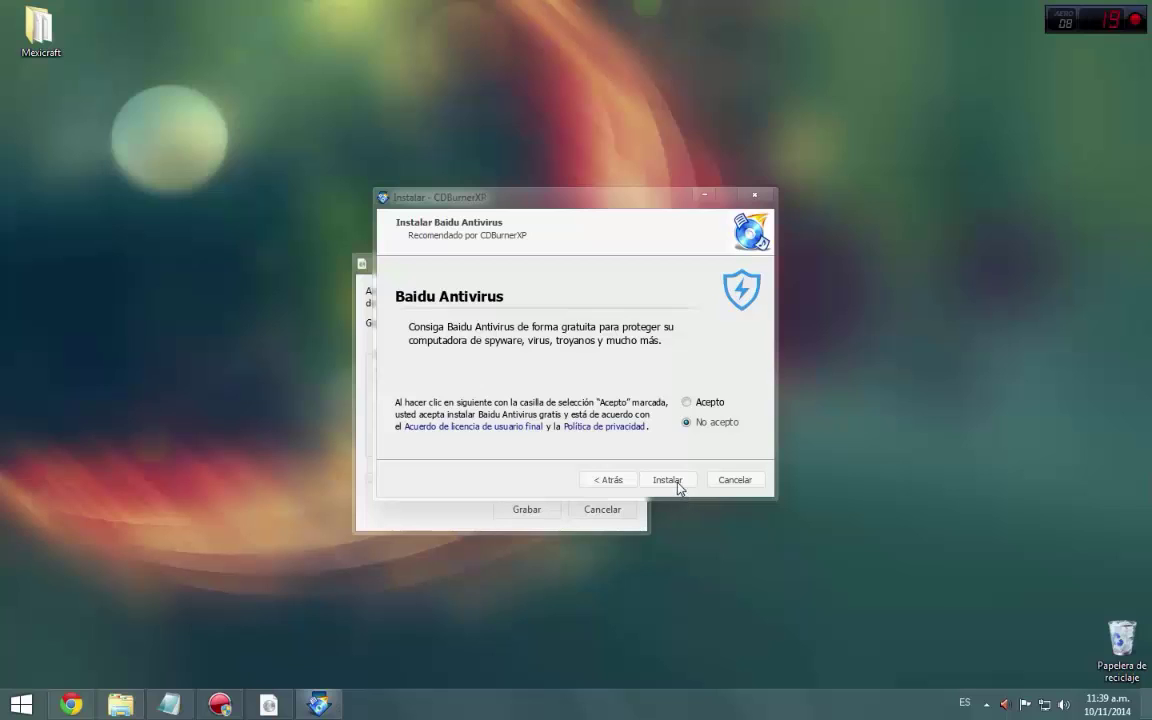
{"action": "left_click", "coordinate": [677, 483]}
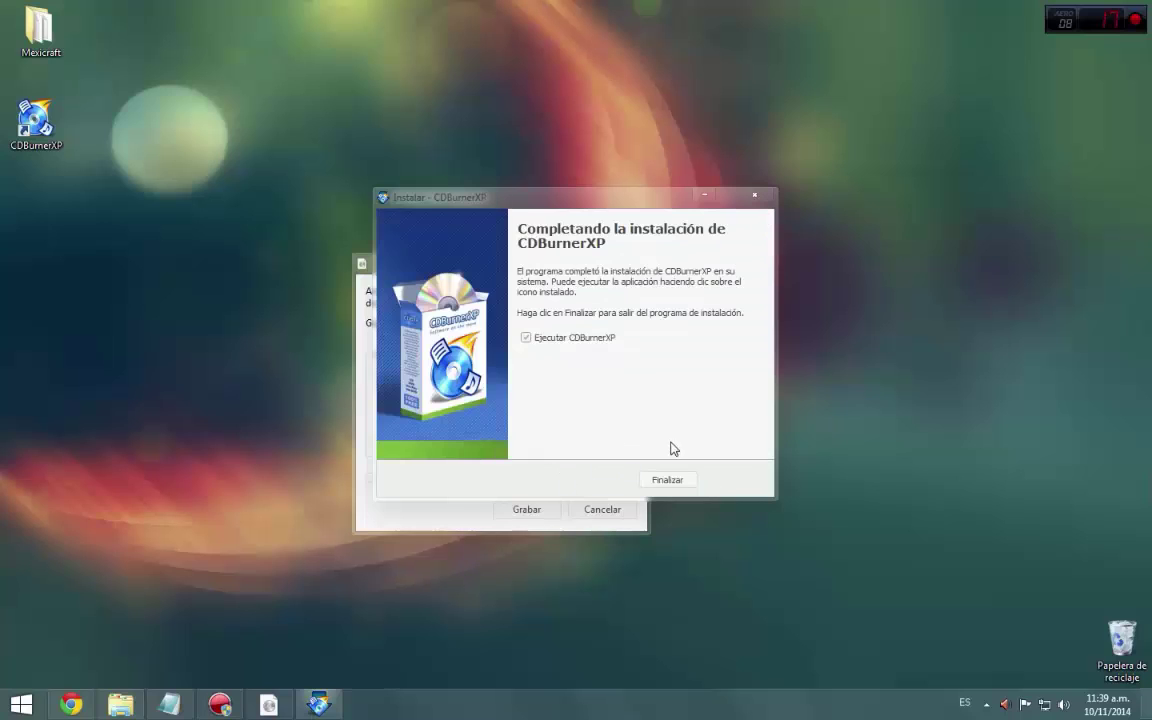
{"action": "left_click", "coordinate": [663, 479]}
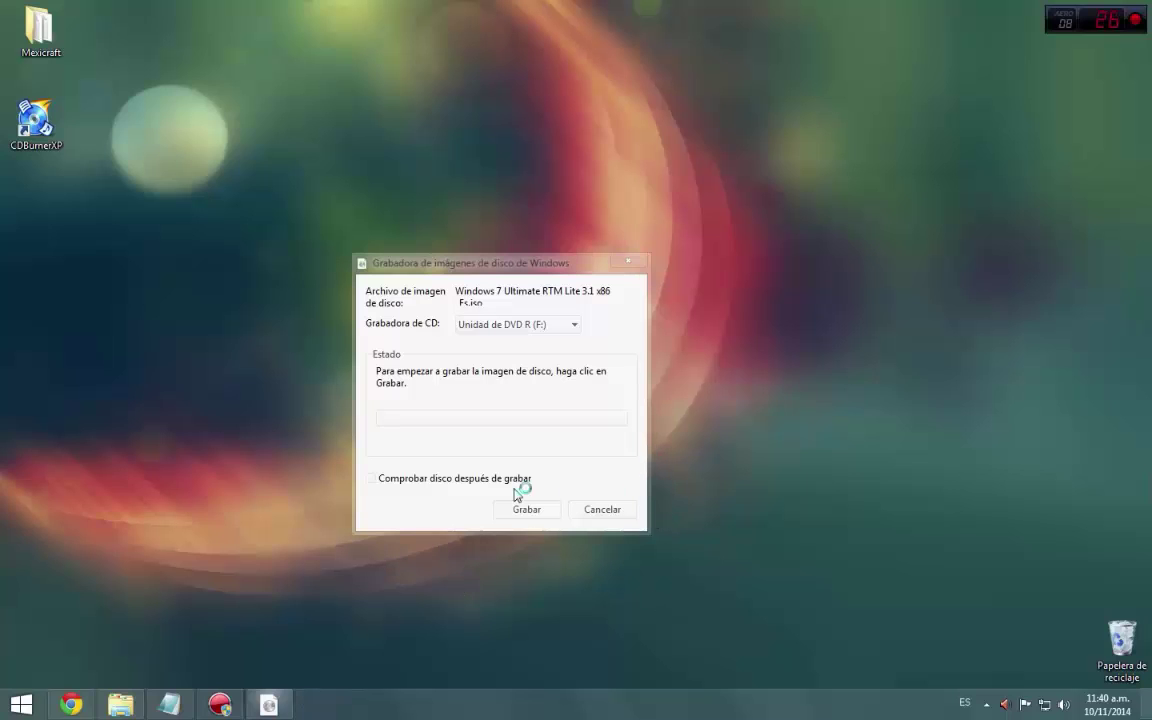
Step: Close Grabadora de imágenes de disco de Windows and confirm Español (México) as the CDBurnerXP language
{"action": "left_click", "coordinate": [628, 262]}
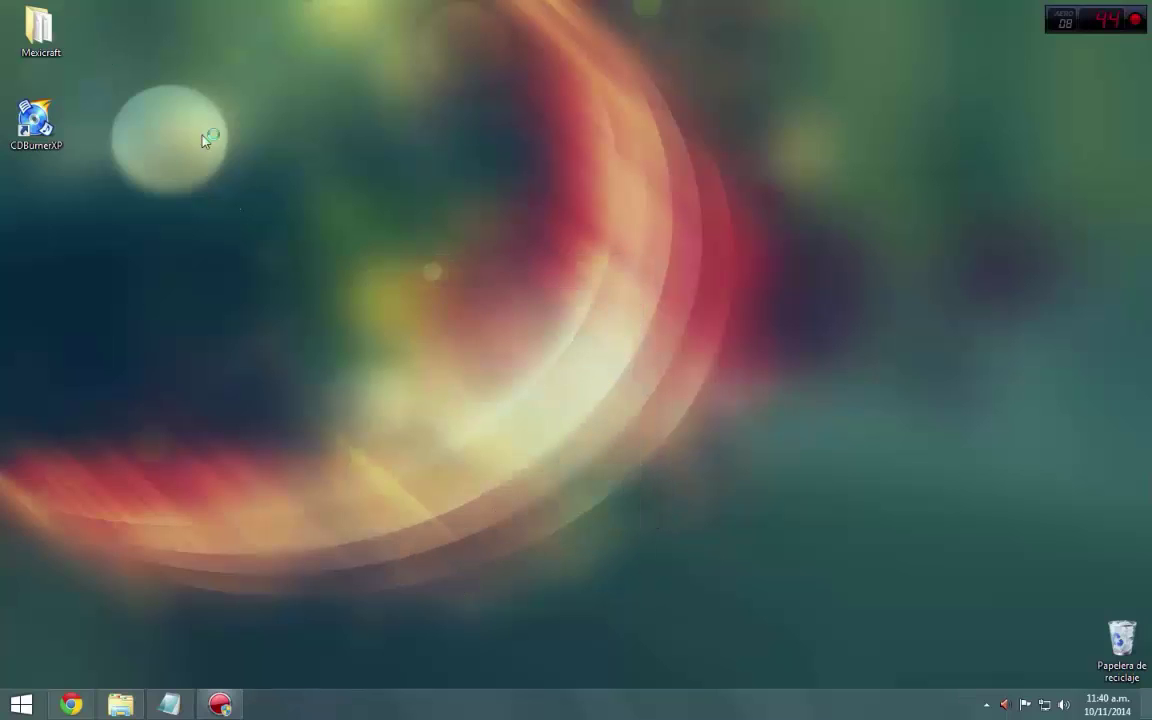
{"action": "left_click_drag", "start_coordinate": [200, 118], "coordinate": [787, 470]}
{"action": "right_click", "coordinate": [780, 474]}
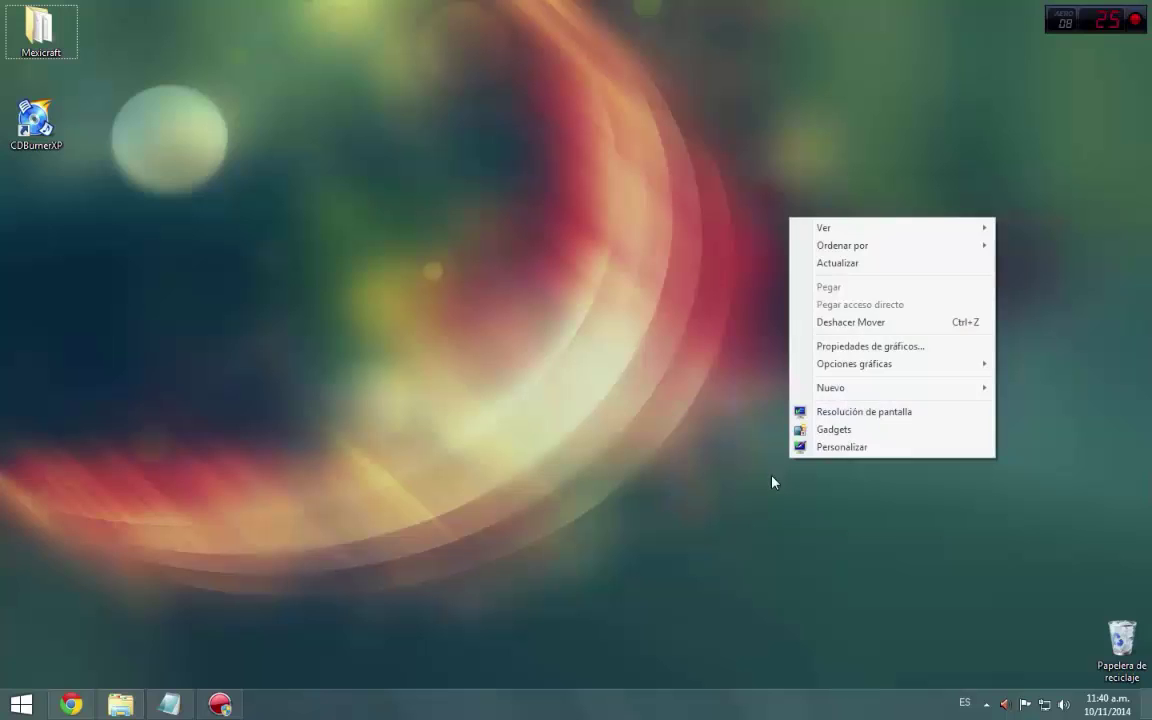
{"action": "left_click", "coordinate": [224, 200]}
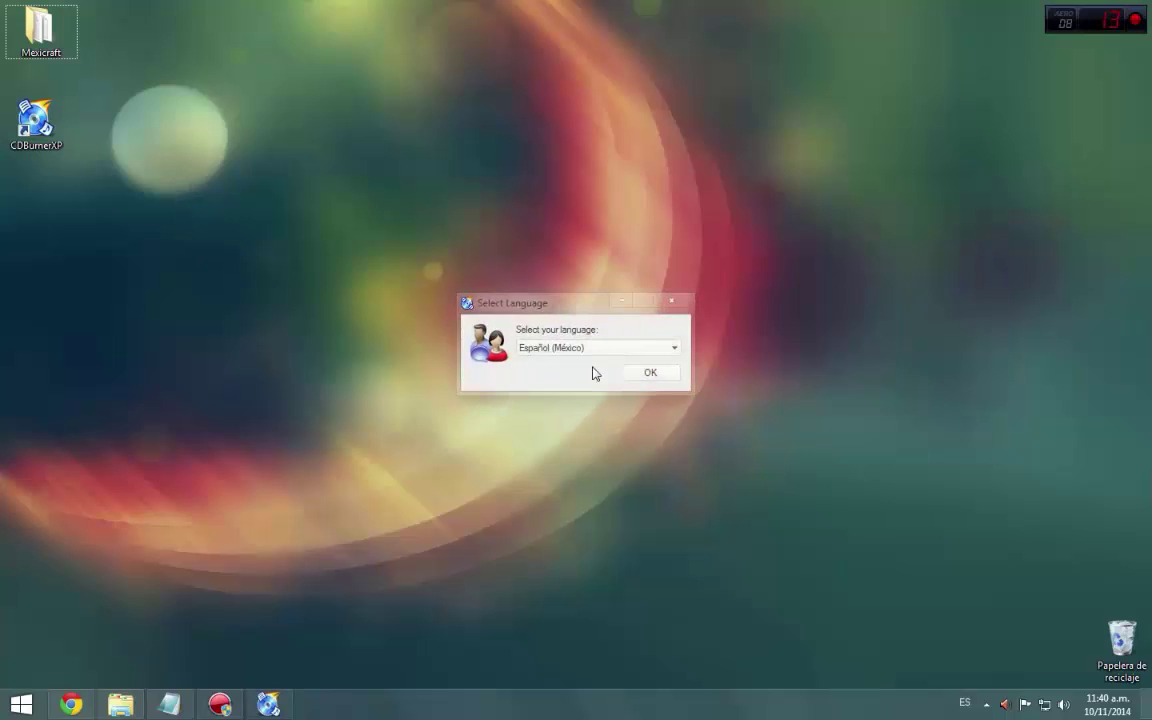
{"action": "left_click", "coordinate": [654, 376]}
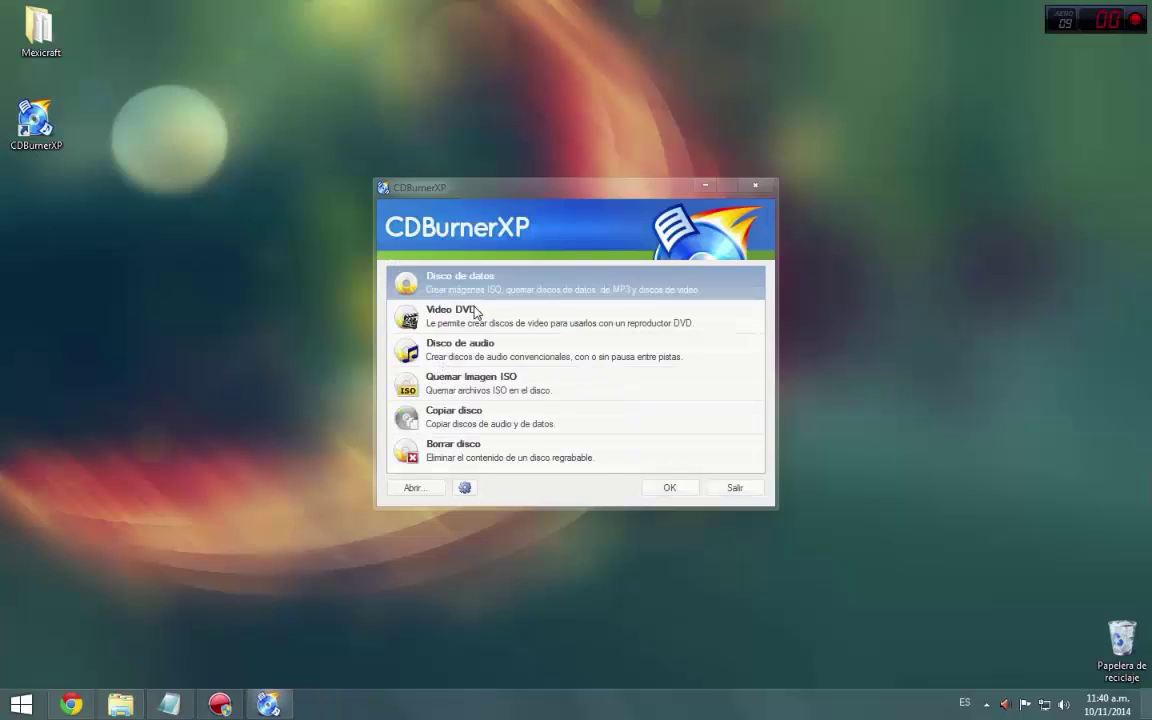
Step: Start Quemar Imagen ISO and load the Windows 7 Ultimate RTM Lite 3.1 x86 _Es image from Descargas\Windows7Litex32
{"action": "left_click", "coordinate": [475, 388]}
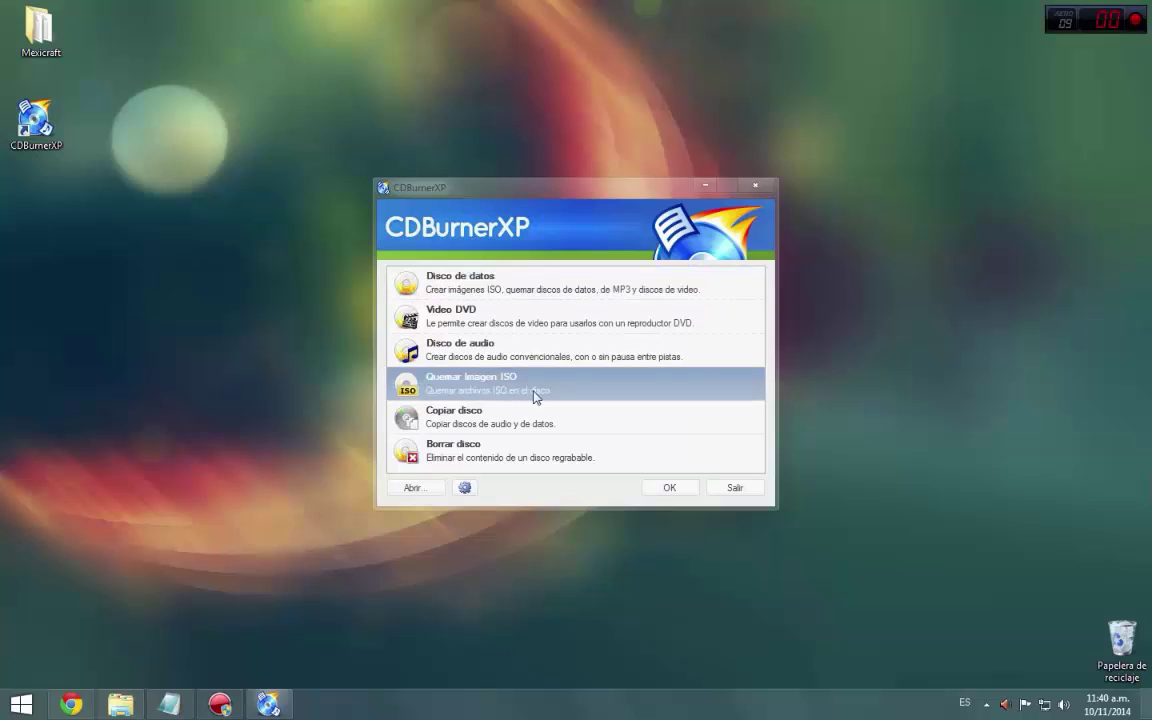
{"action": "left_click", "coordinate": [660, 487]}
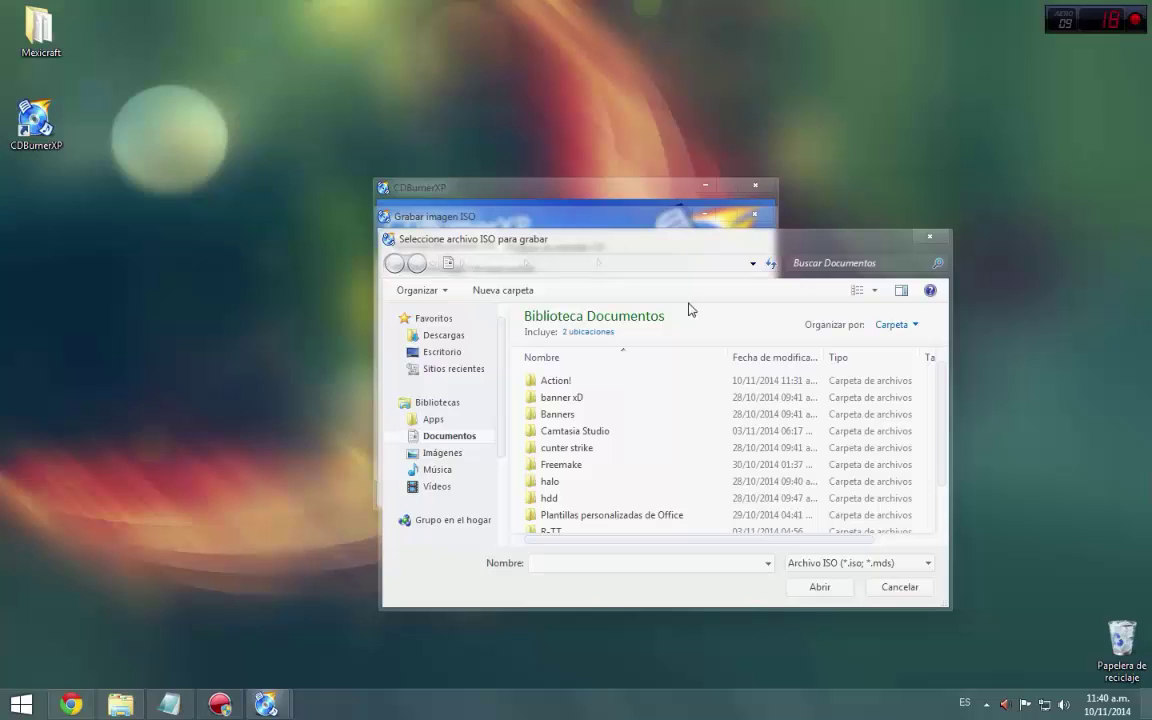
{"action": "left_click", "coordinate": [440, 336]}
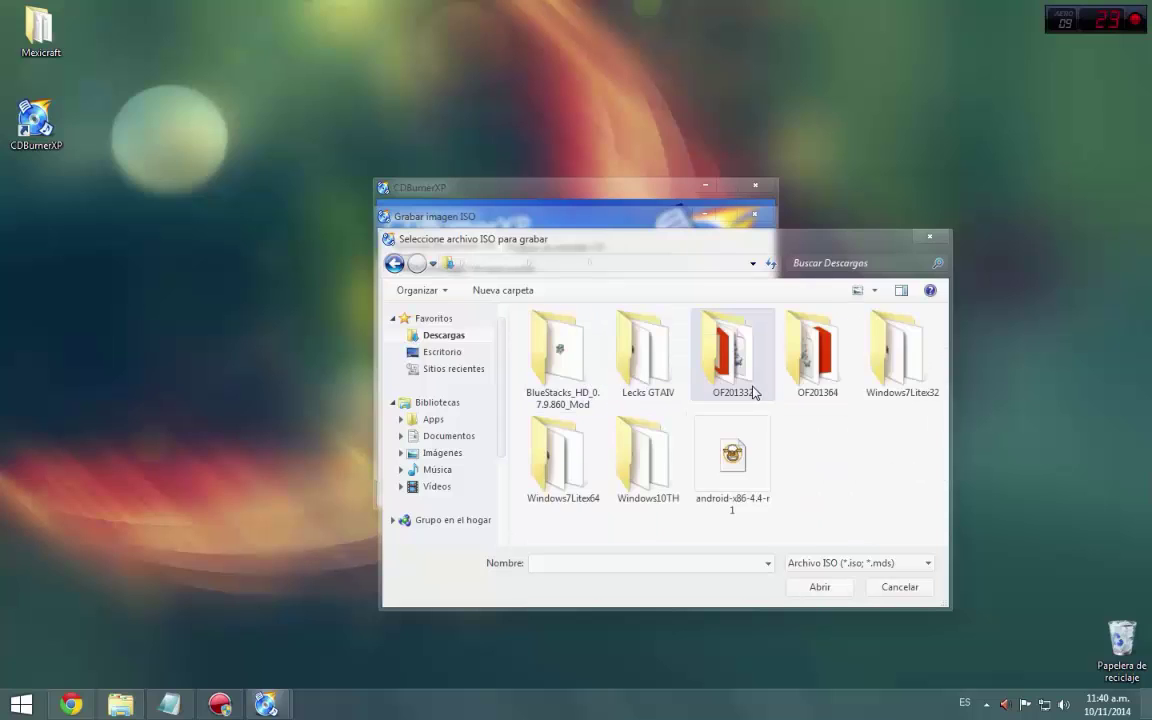
{"action": "double_click", "coordinate": [885, 366]}
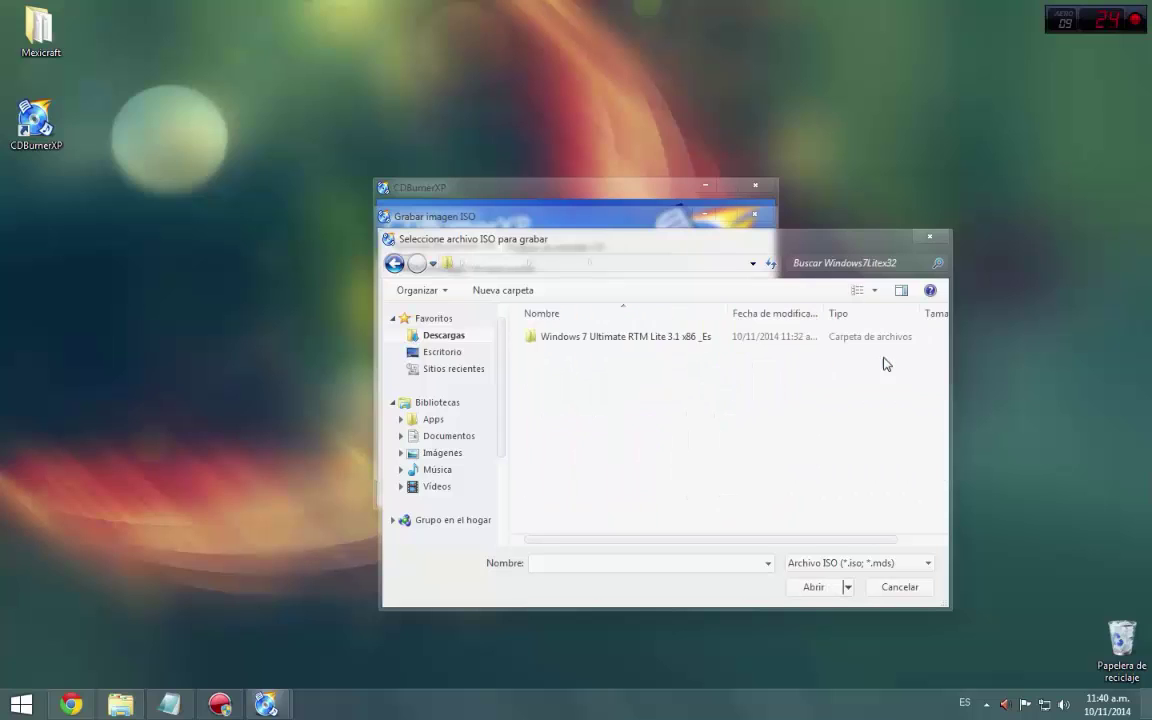
{"action": "left_click", "coordinate": [584, 340]}
{"action": "left_click", "coordinate": [820, 590]}
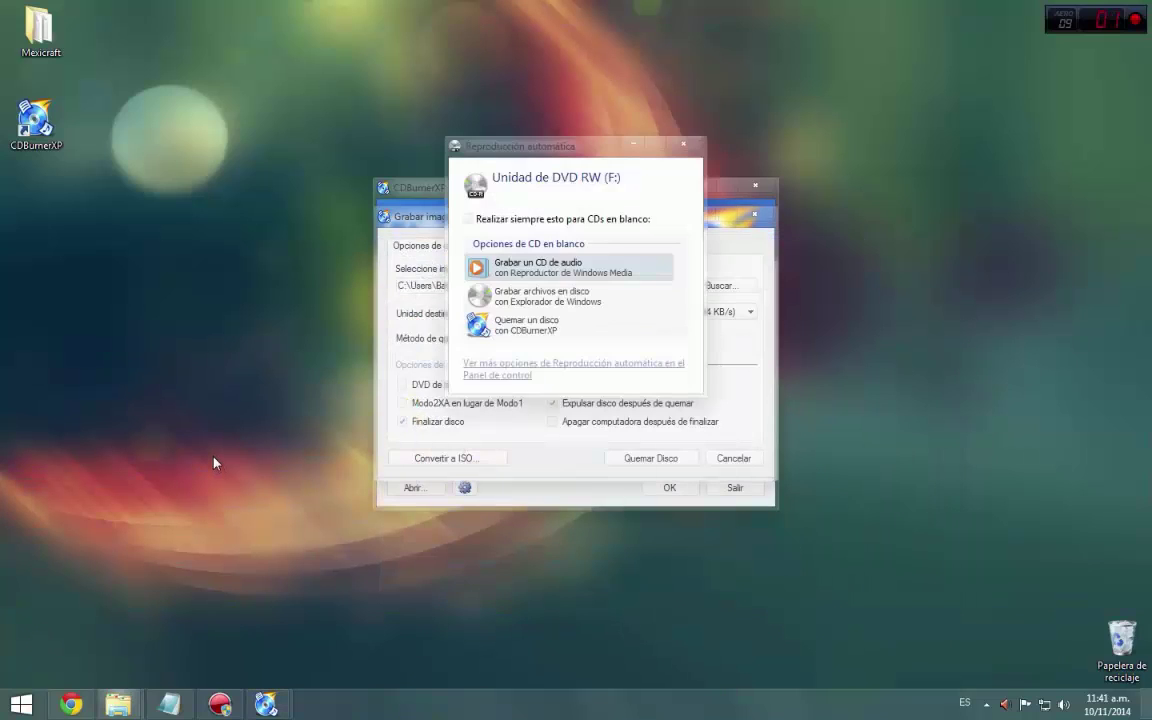
Step: Dismiss the AutoPlay window, burn the ISO to the disc in drive F: at 24x and acknowledge the completion notice
{"action": "left_click", "coordinate": [683, 145]}
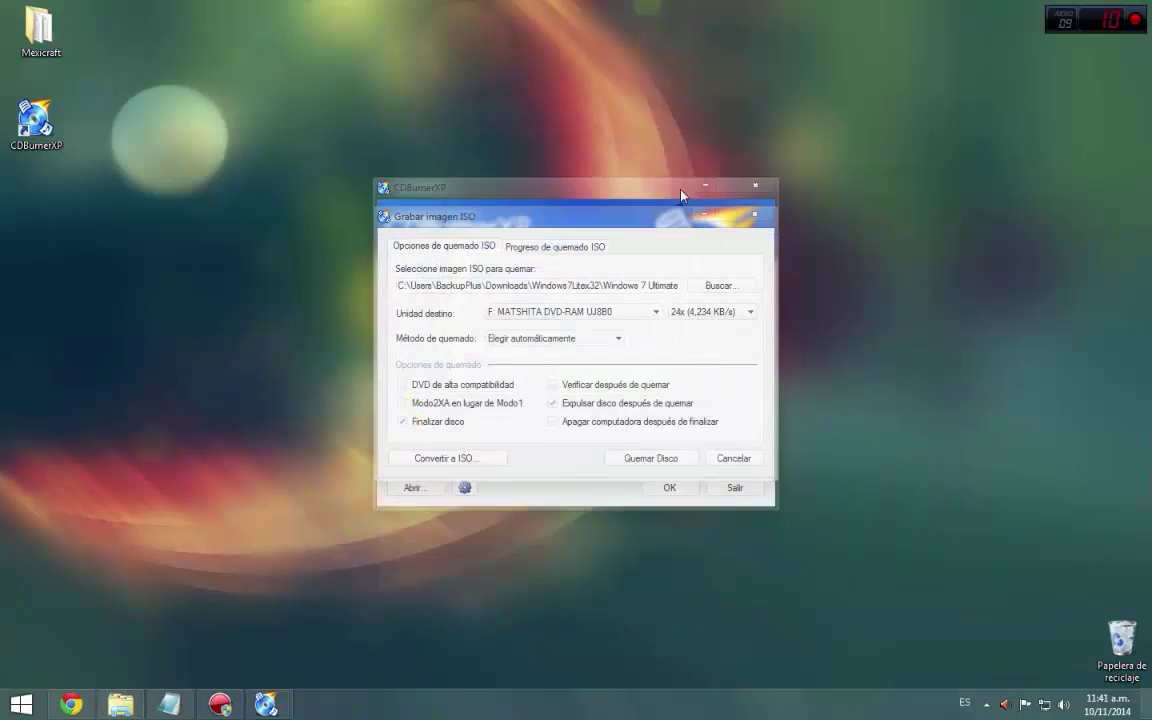
{"action": "left_click", "coordinate": [650, 458]}
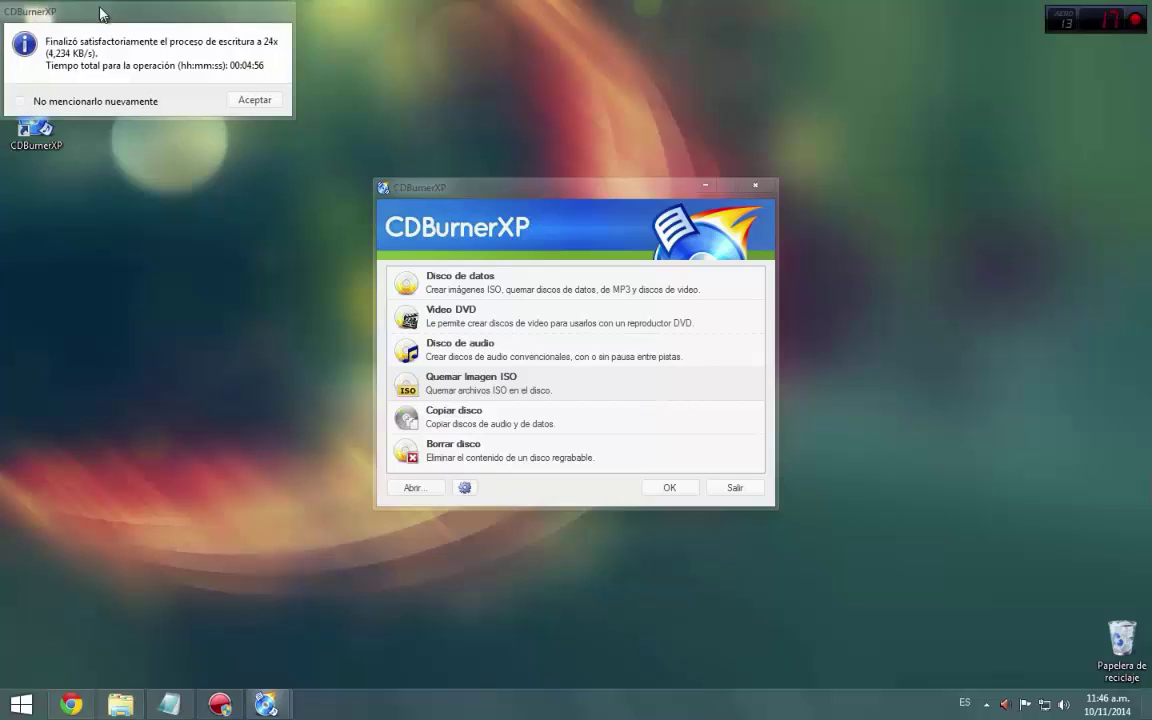
{"action": "left_click", "coordinate": [620, 196]}
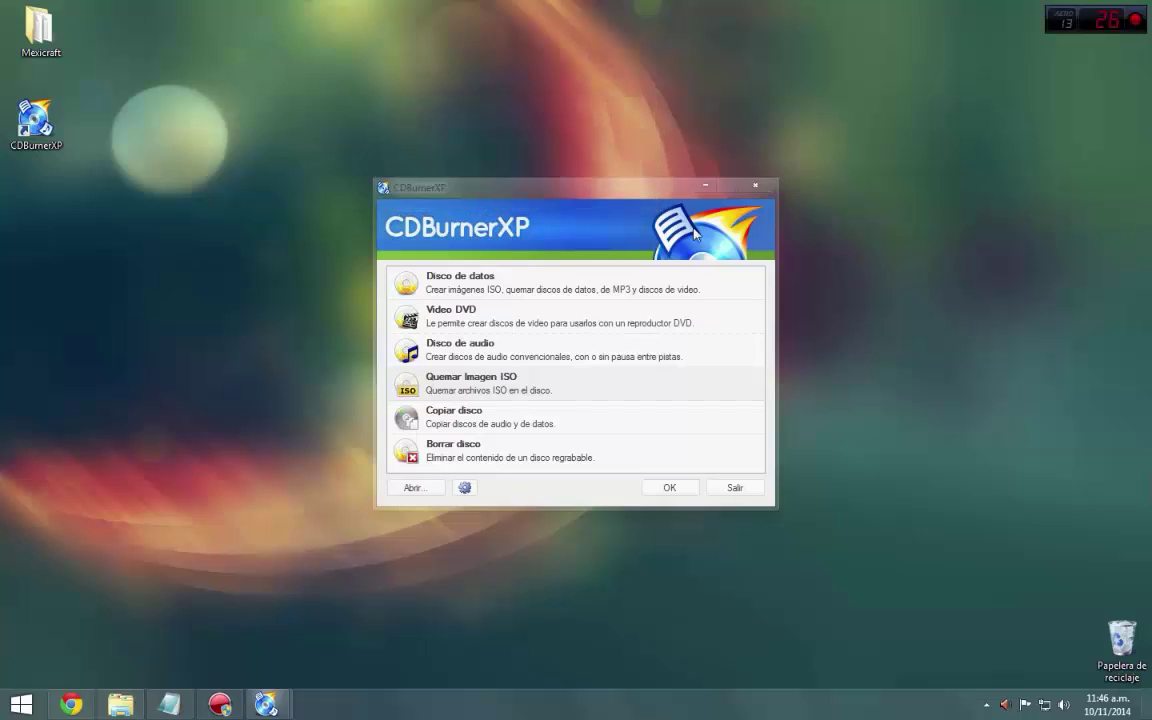
Step: Close the Grabar imagen ISO window, exit CDBurnerXP and refresh the desktop
{"action": "left_click", "coordinate": [345, 612]}
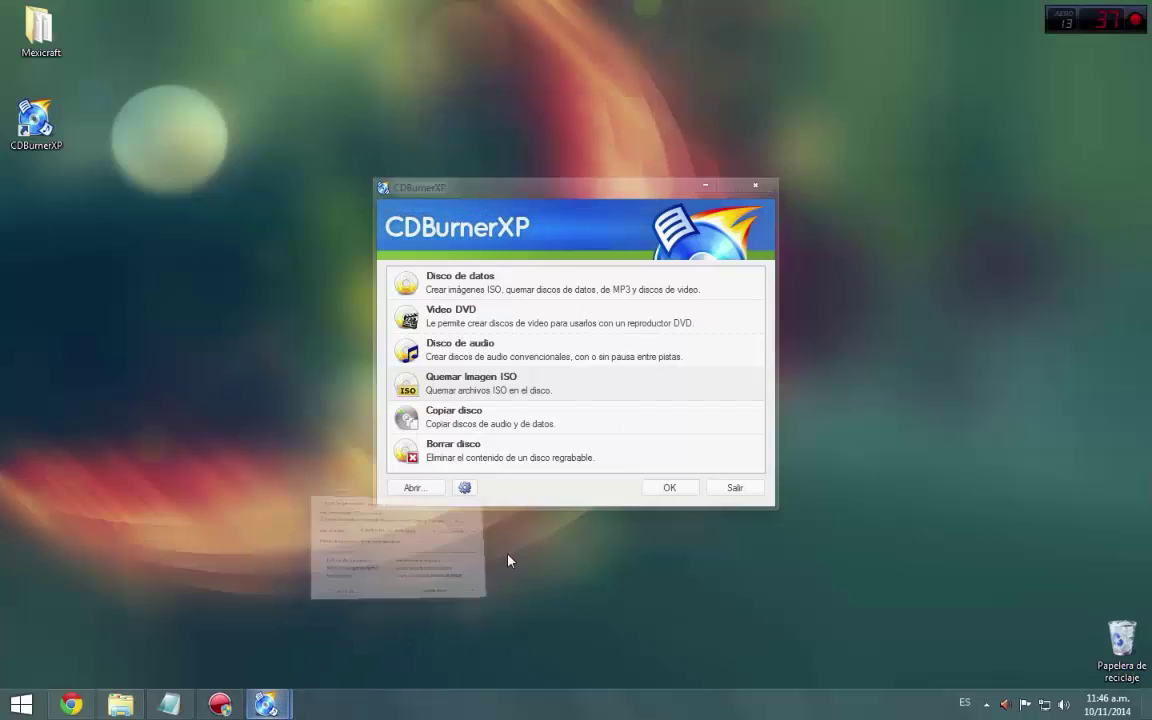
{"action": "left_click", "coordinate": [712, 460]}
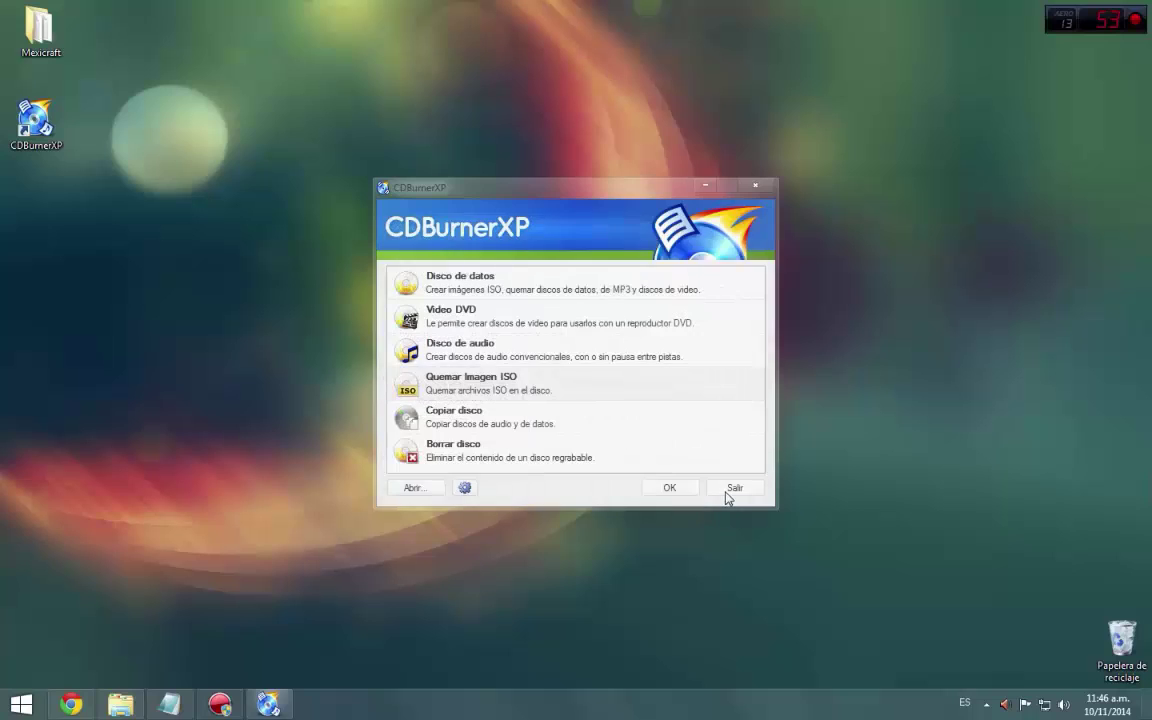
{"action": "left_click", "coordinate": [729, 489]}
{"action": "right_click", "coordinate": [677, 498]}
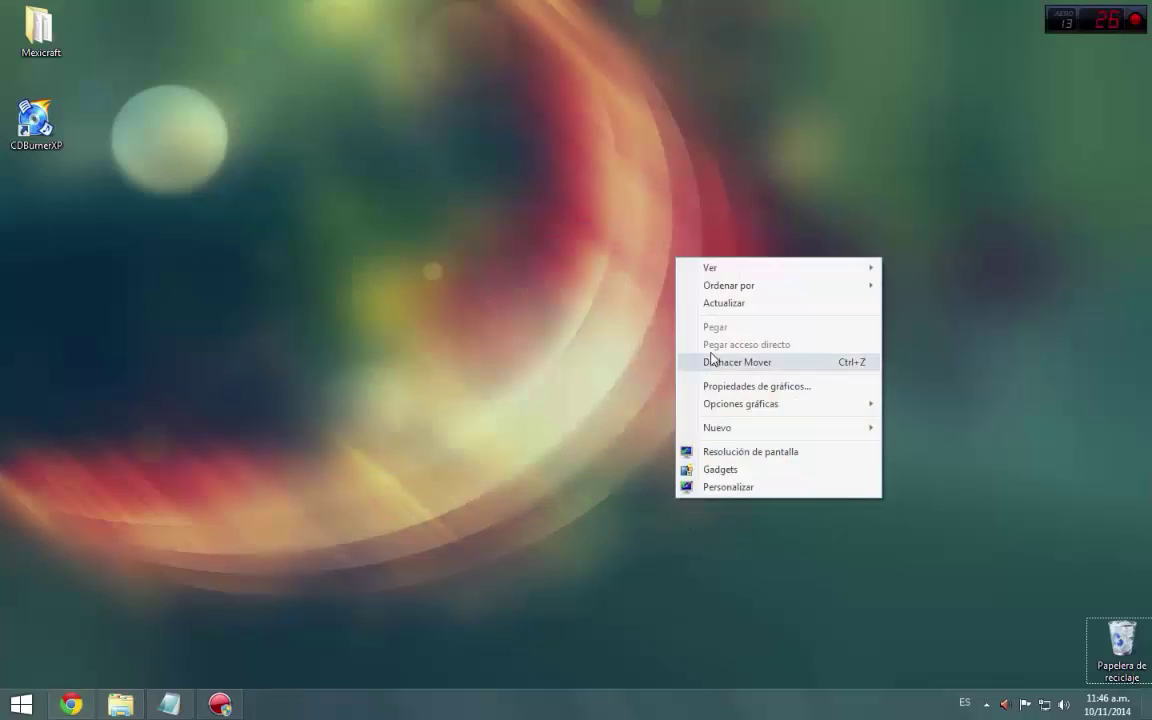
{"action": "left_click", "coordinate": [714, 304]}
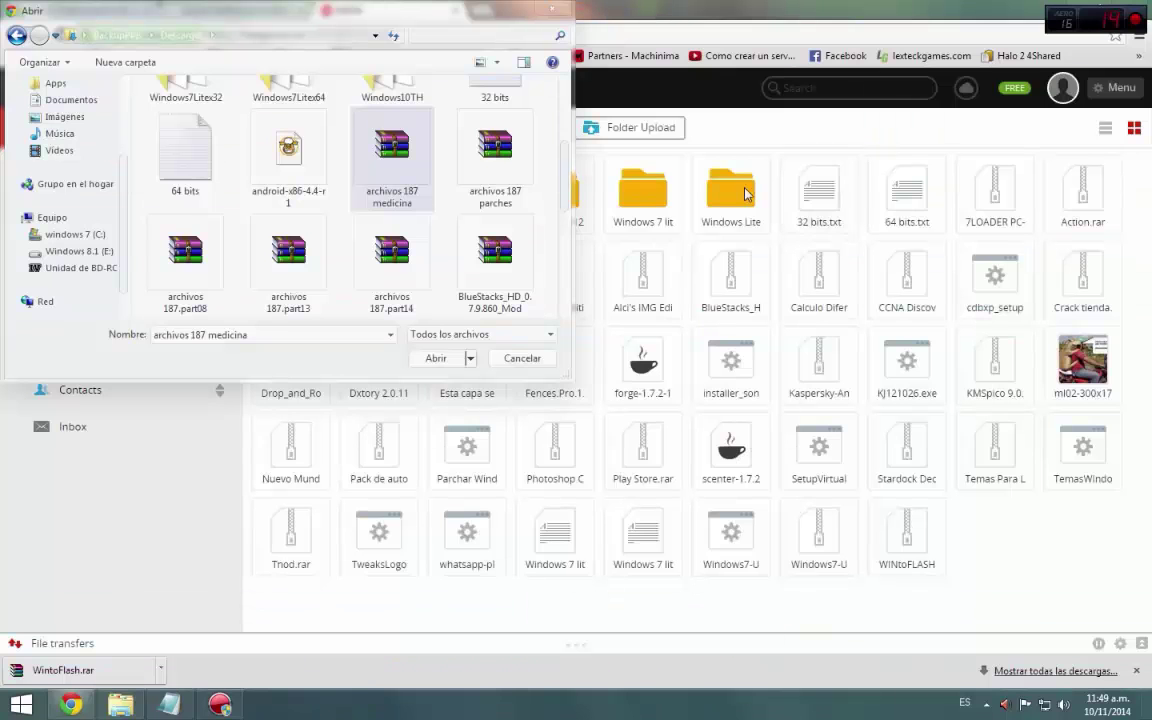
Step: Upload WintoFlash.rar from the Descargas folder to the MEGA Cloud Drive
{"action": "left_click", "coordinate": [462, 266]}
{"action": "scroll", "coordinate": [430, 270], "scroll_direction": "down", "scroll_amount": 3}
{"action": "double_click", "coordinate": [398, 280]}
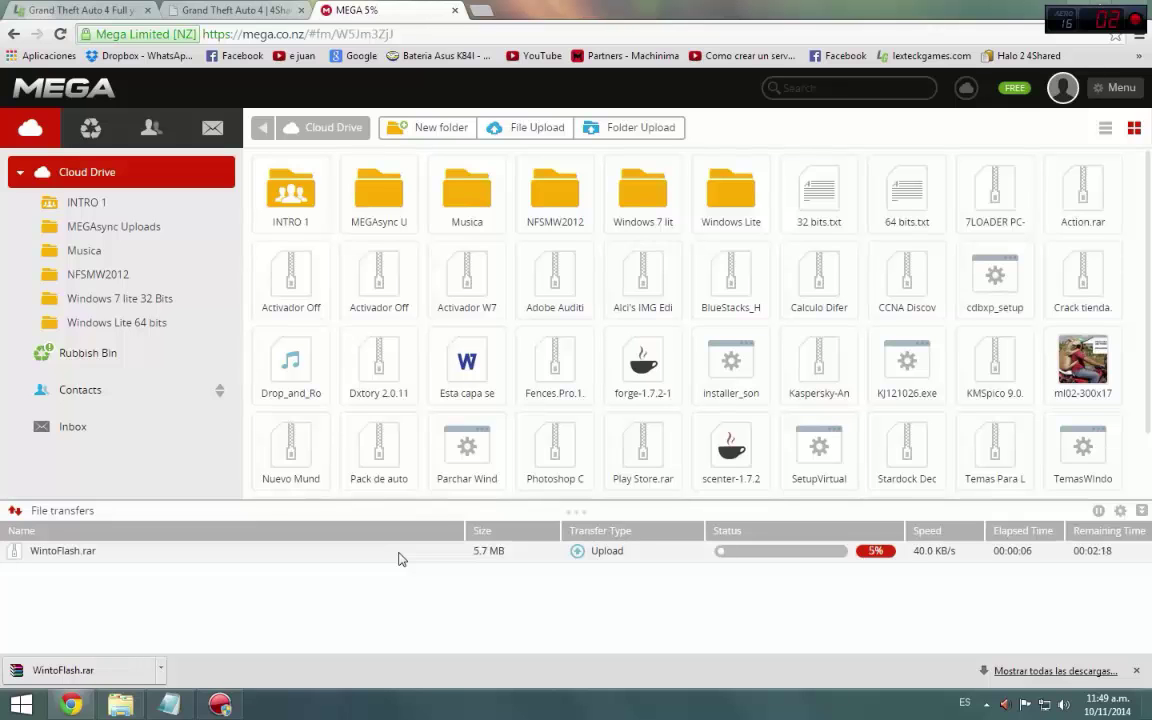
Step: Leave the MEGA page and open the Descargas folder in the file explorer
{"action": "key", "text": "super+d"}
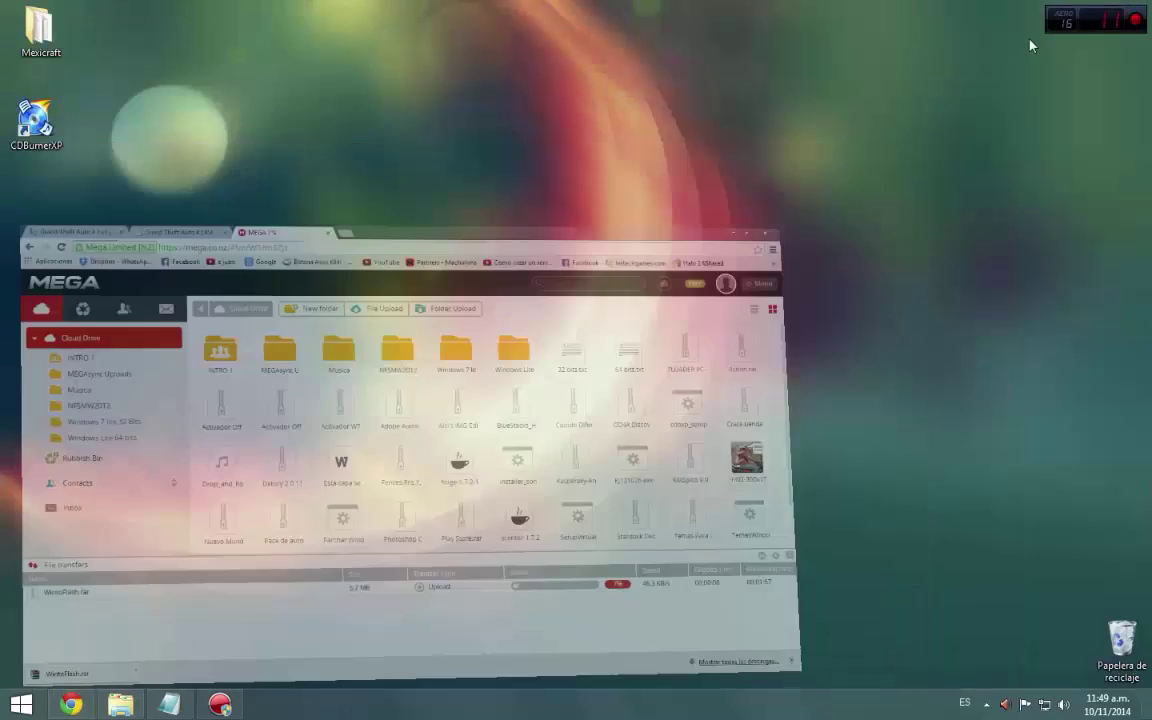
{"action": "key", "text": "alt+Tab"}
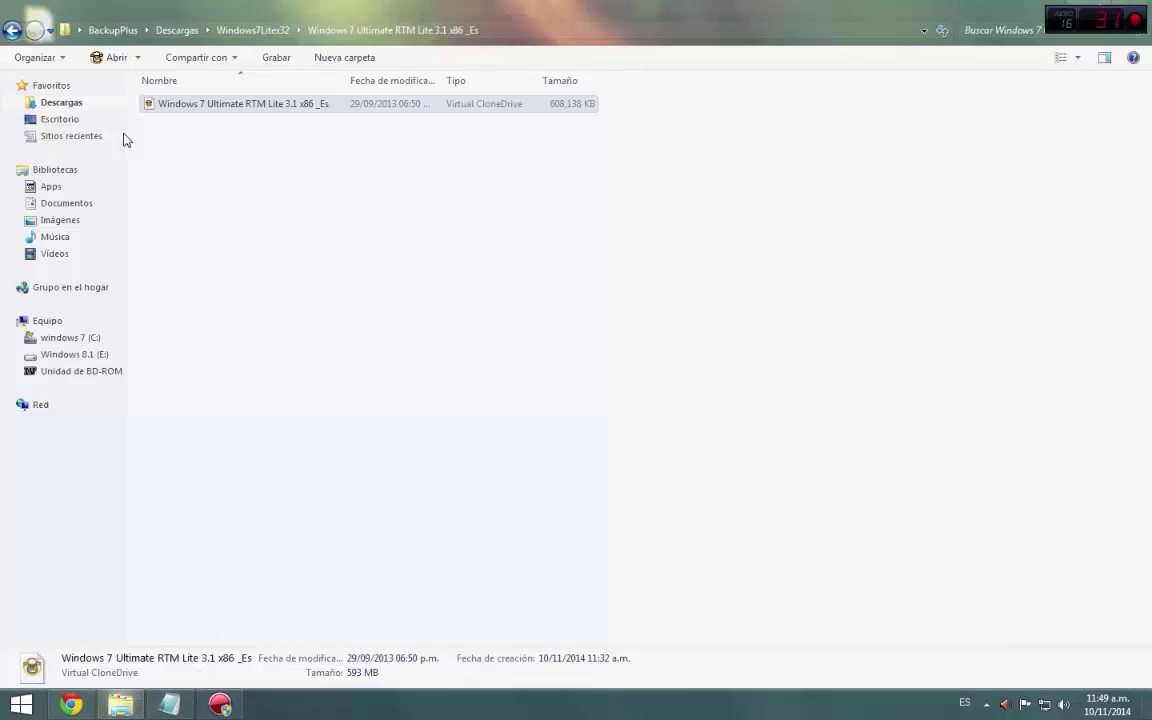
{"action": "left_click", "coordinate": [62, 104]}
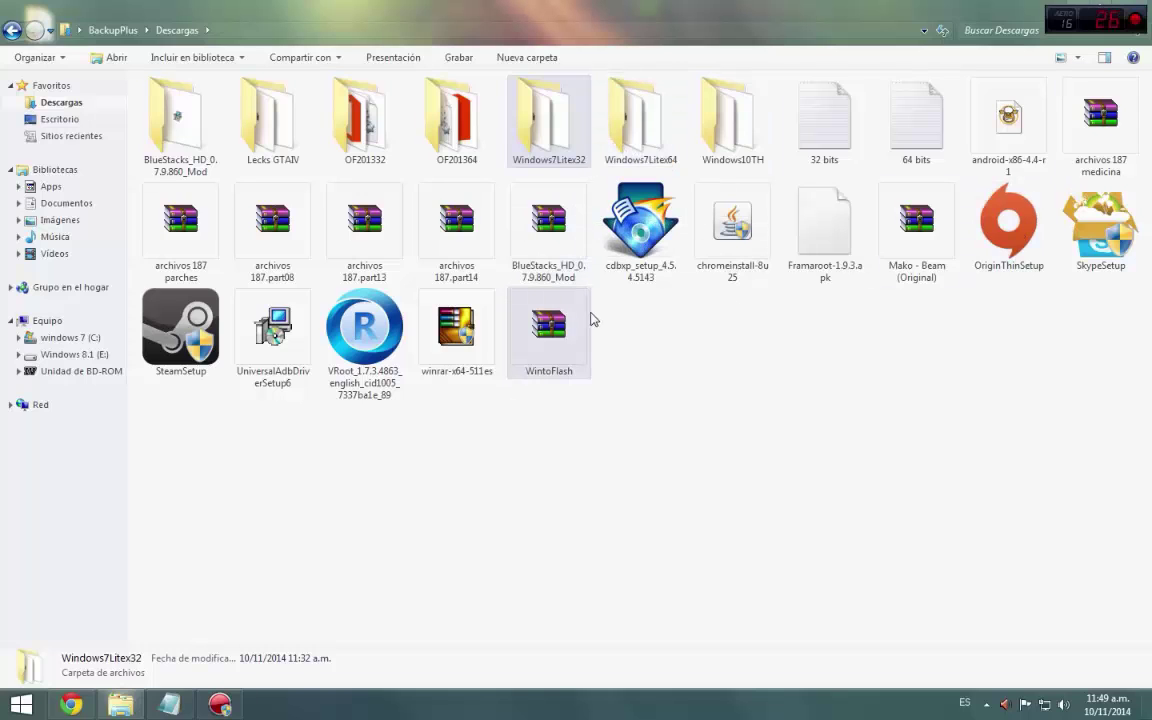
Step: Extract the WintoFlash archive in the Descargas folder and open the extracted WintoFlash folder
{"action": "left_click", "coordinate": [551, 328]}
{"action": "right_click", "coordinate": [551, 328]}
{"action": "left_click", "coordinate": [530, 345]}
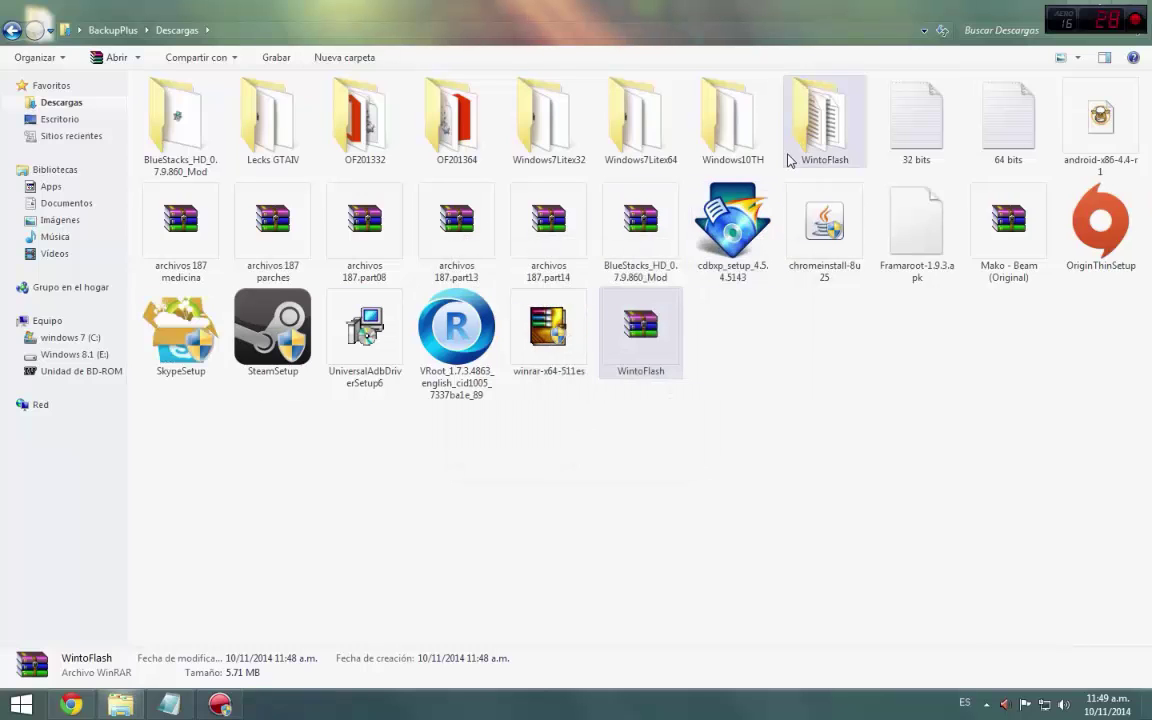
{"action": "left_click", "coordinate": [800, 147]}
{"action": "double_click", "coordinate": [829, 157]}
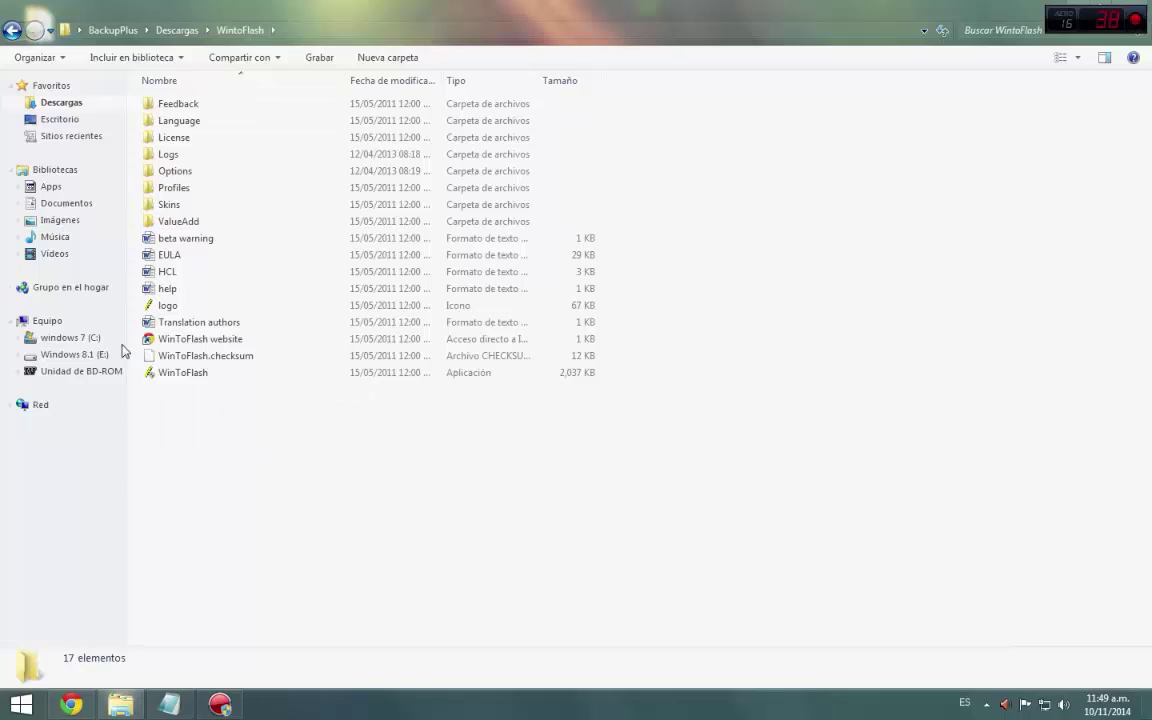
Step: Launch the WinToFlash application from the extracted folder and minimize the folder window while it loads
{"action": "left_click", "coordinate": [199, 374]}
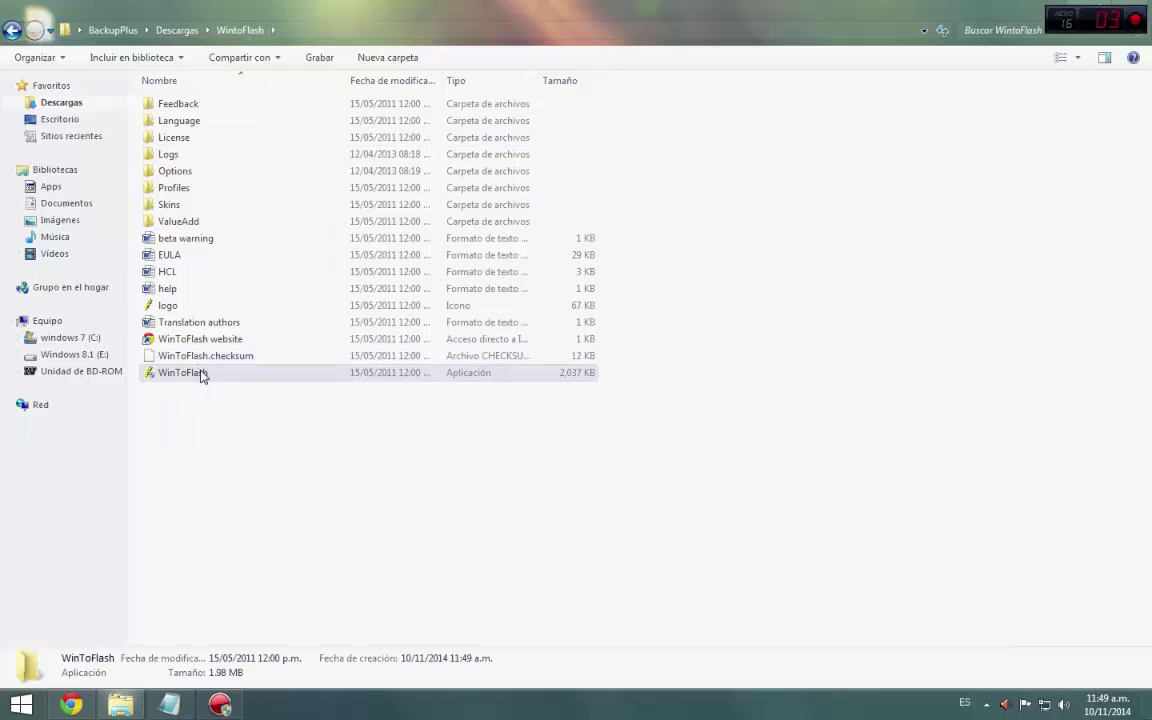
{"action": "right_click", "coordinate": [199, 374]}
{"action": "left_click", "coordinate": [238, 348]}
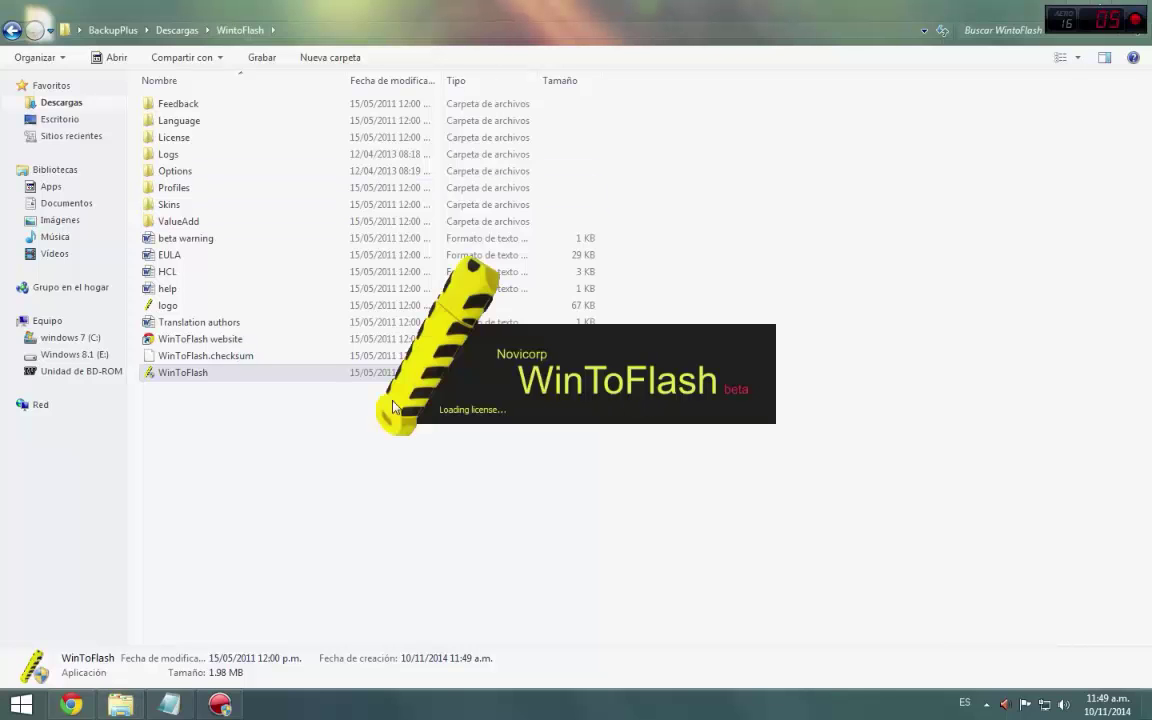
{"action": "left_click", "coordinate": [1085, 7]}
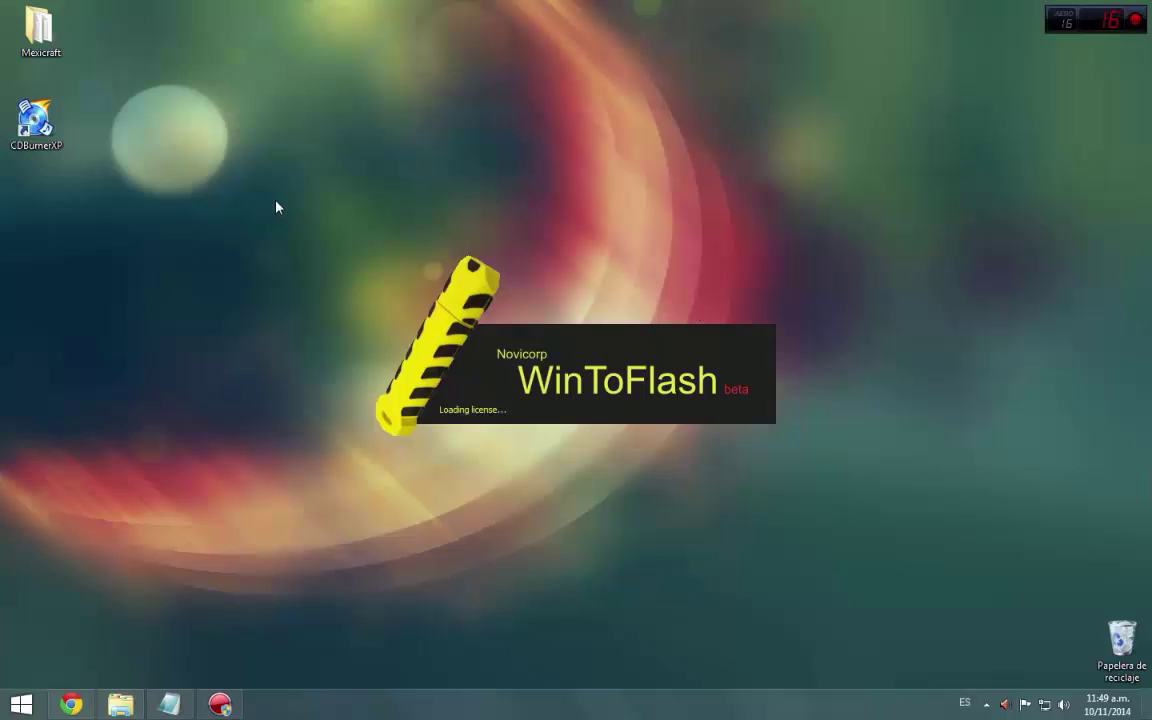
{"action": "left_click_drag", "start_coordinate": [286, 225], "coordinate": [877, 510]}
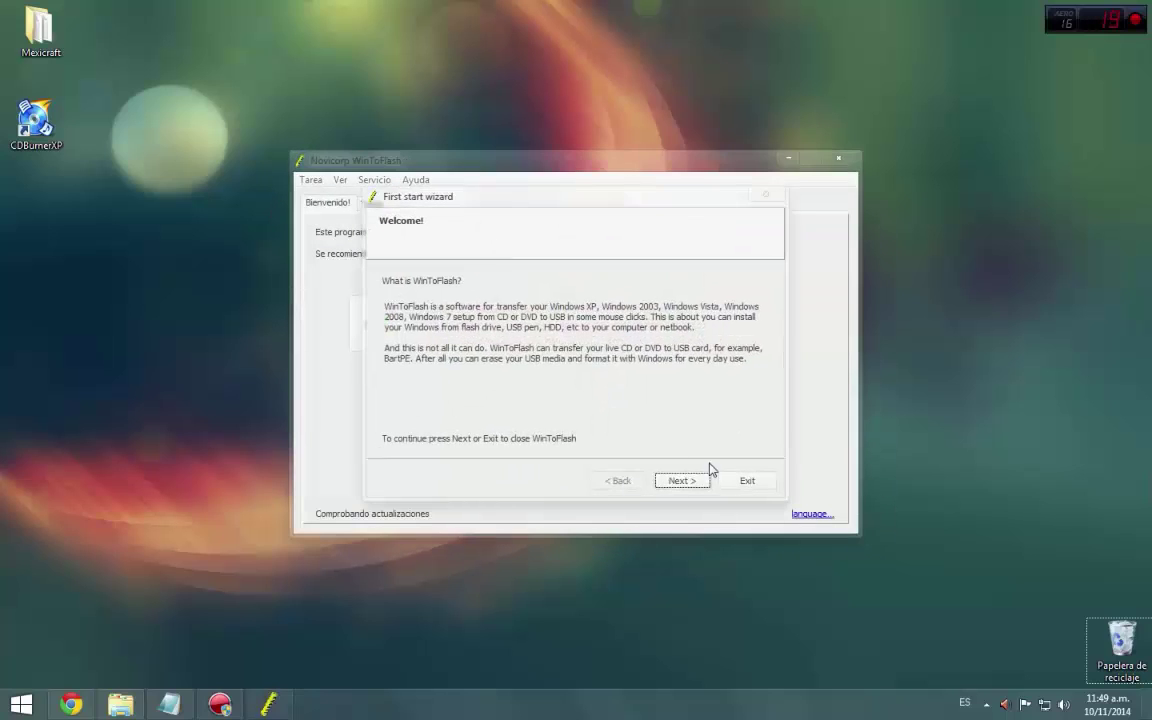
Step: Go through the First start wizard, accepting the EULA, skipping license activation and leaving the partner software page
{"action": "left_click", "coordinate": [690, 482]}
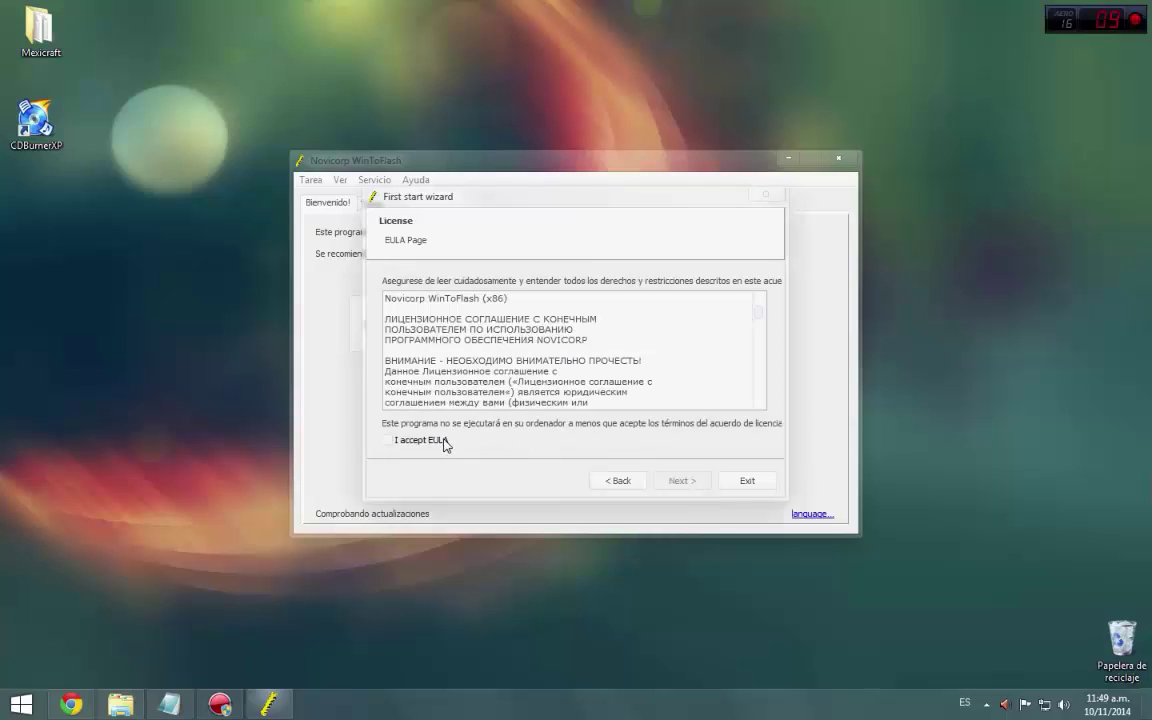
{"action": "left_click", "coordinate": [684, 481]}
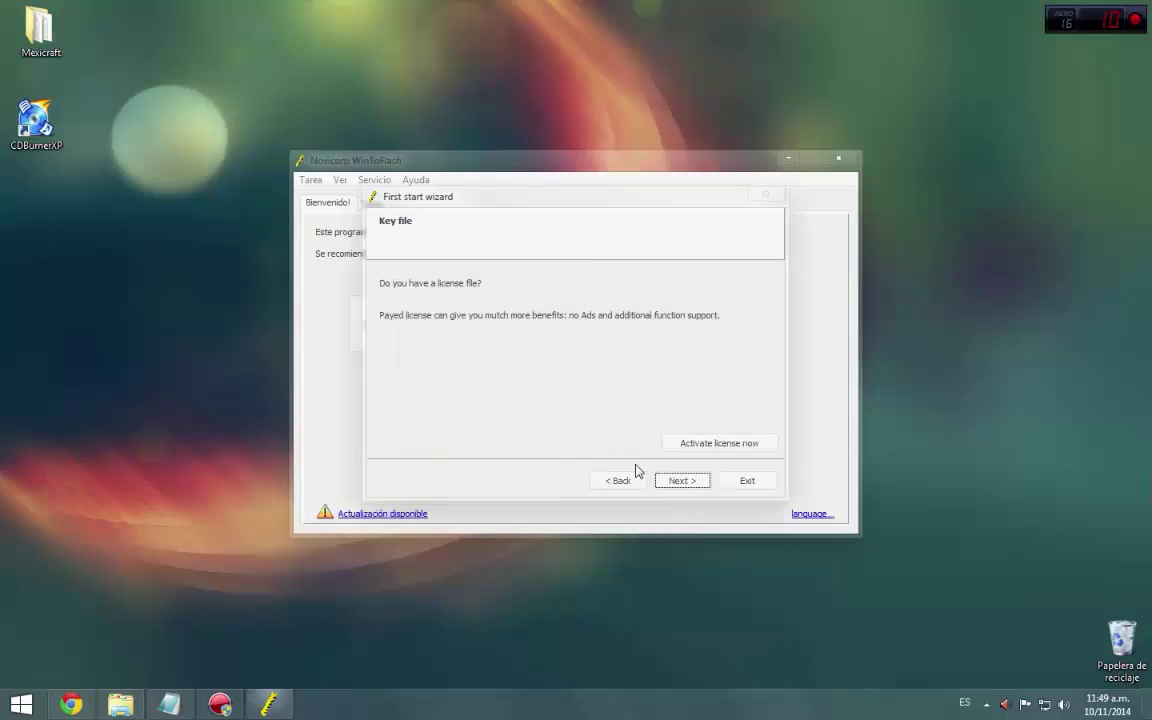
{"action": "left_click", "coordinate": [690, 481]}
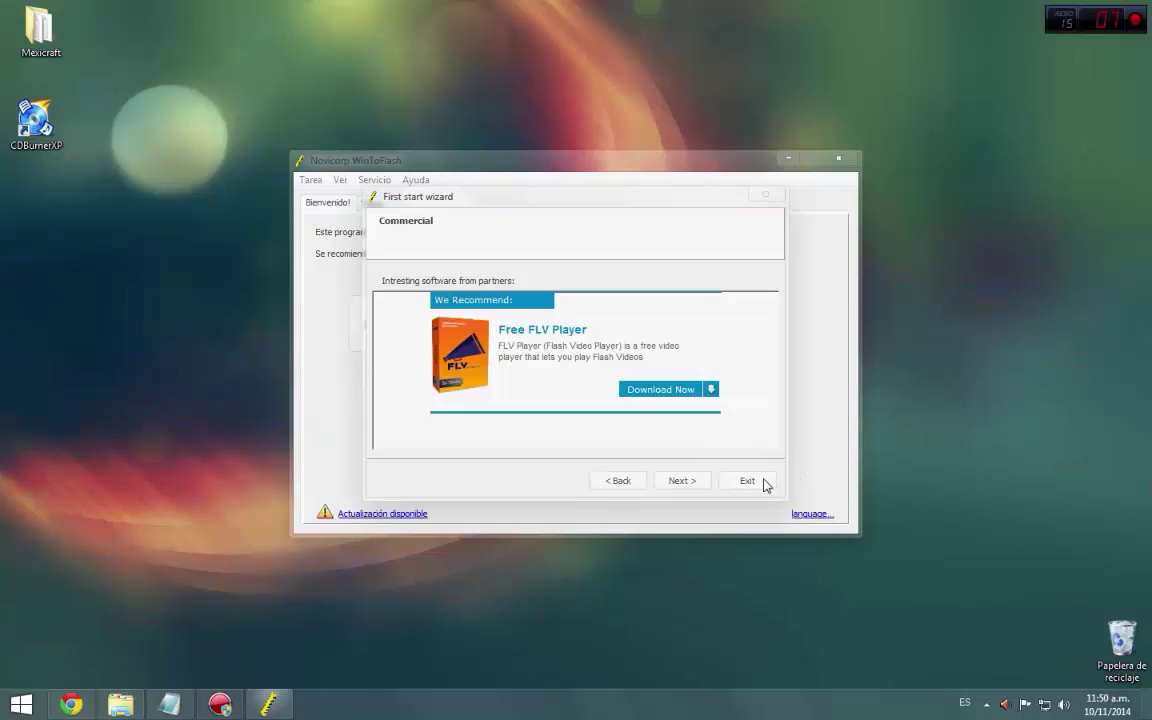
{"action": "left_click", "coordinate": [747, 481]}
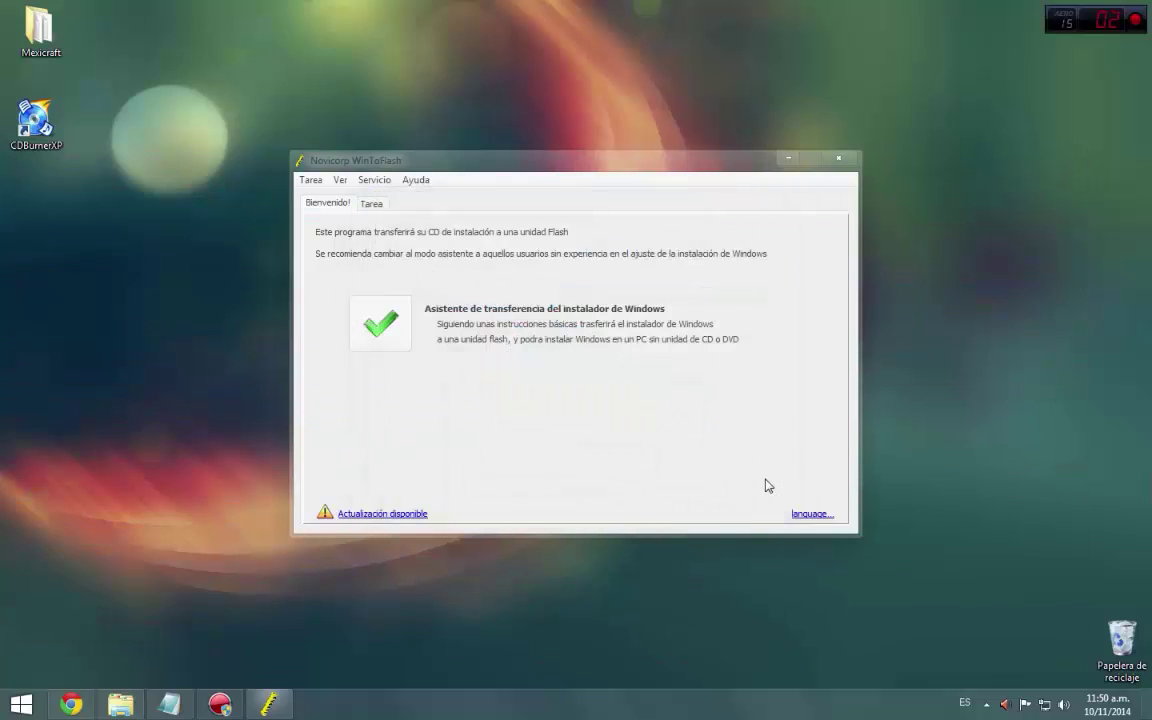
Step: Create a WinToFlash task of the type "Transfiere WinPE Vista/2008/Seven a unidad flash"
{"action": "left_click", "coordinate": [373, 204]}
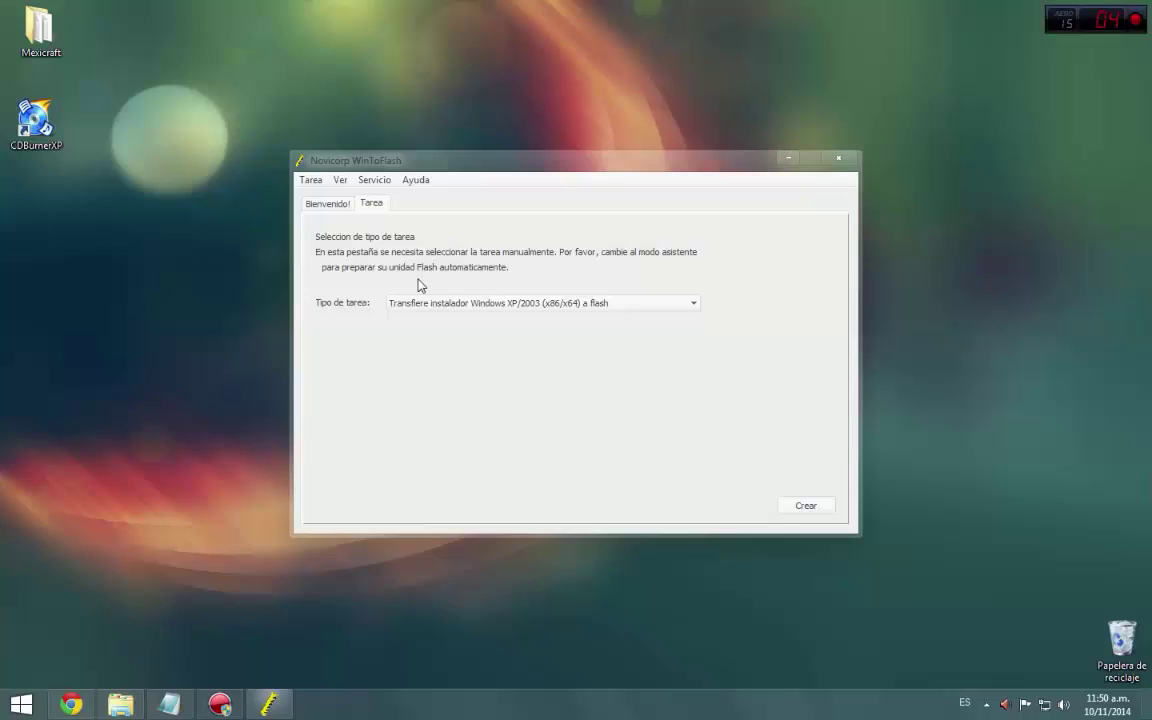
{"action": "left_click", "coordinate": [432, 305]}
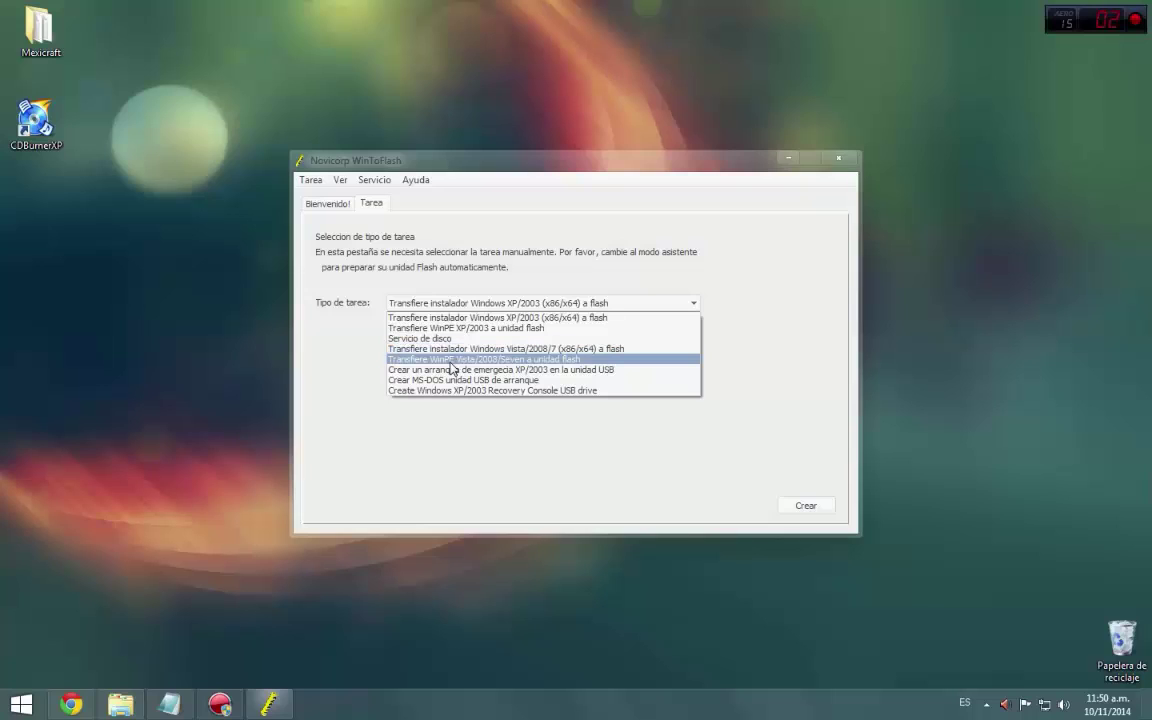
{"action": "left_click", "coordinate": [452, 362]}
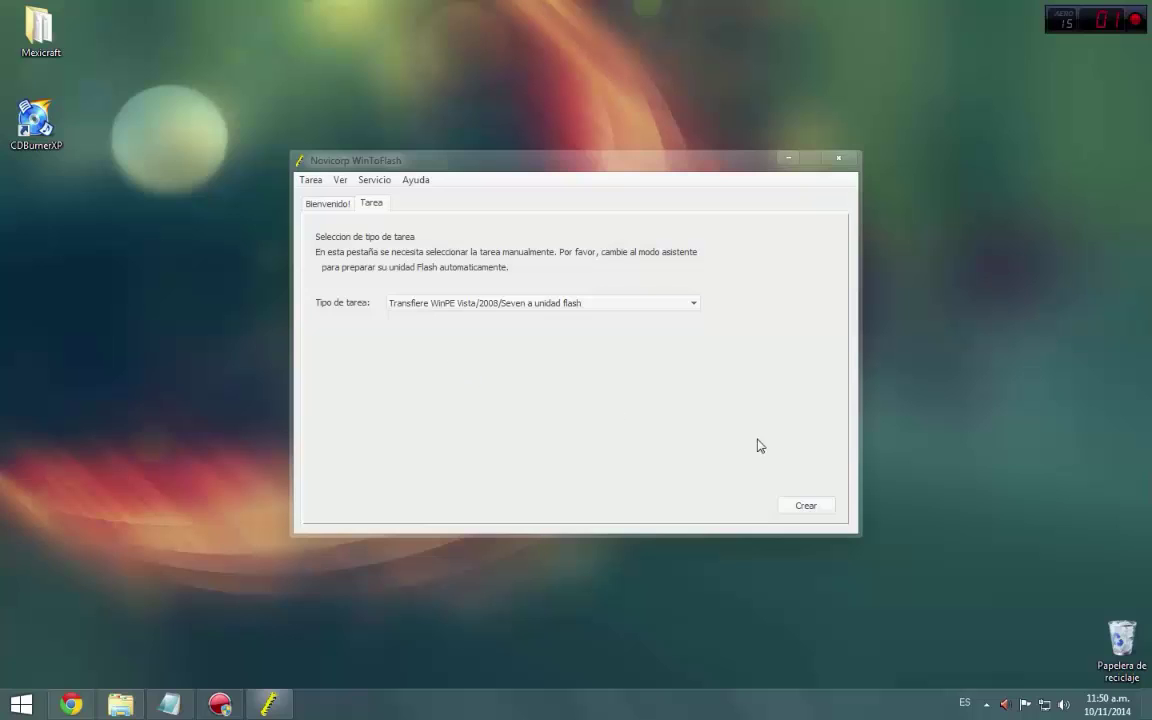
{"action": "left_click", "coordinate": [807, 506]}
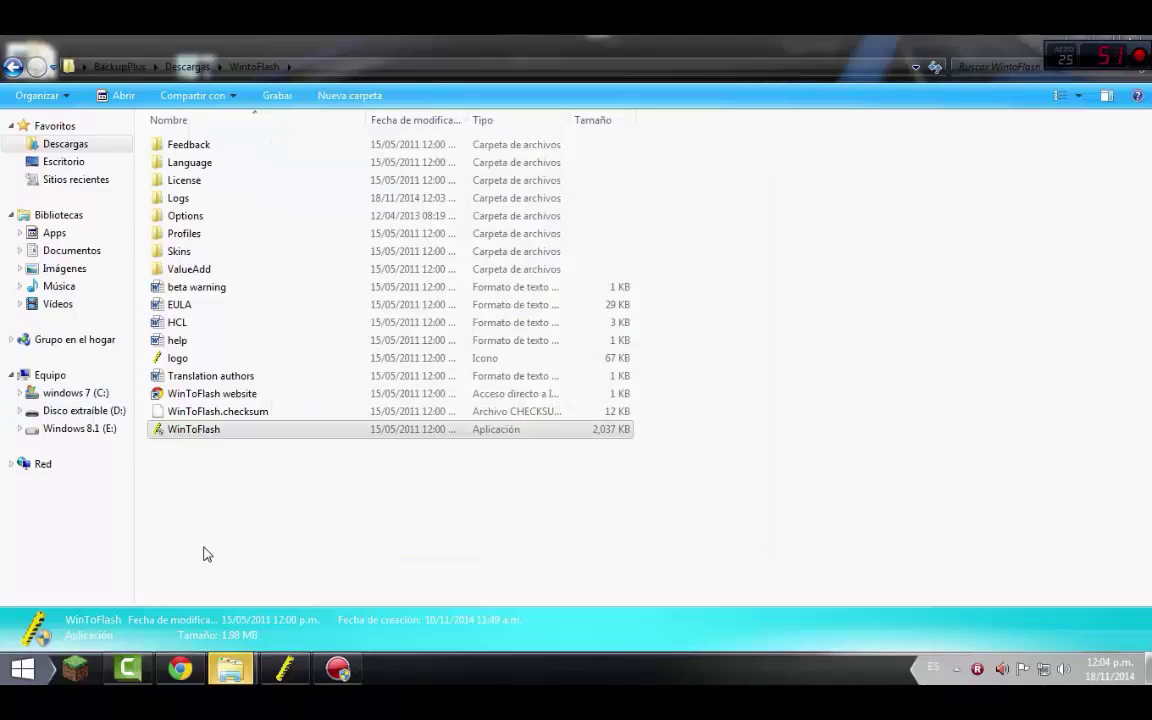
Step: Return to Descargas and open the Windows 7 Ultimate RTM Lite 3.1 x86 _Es folder inside Windows7Litex32
{"action": "left_click", "coordinate": [206, 553]}
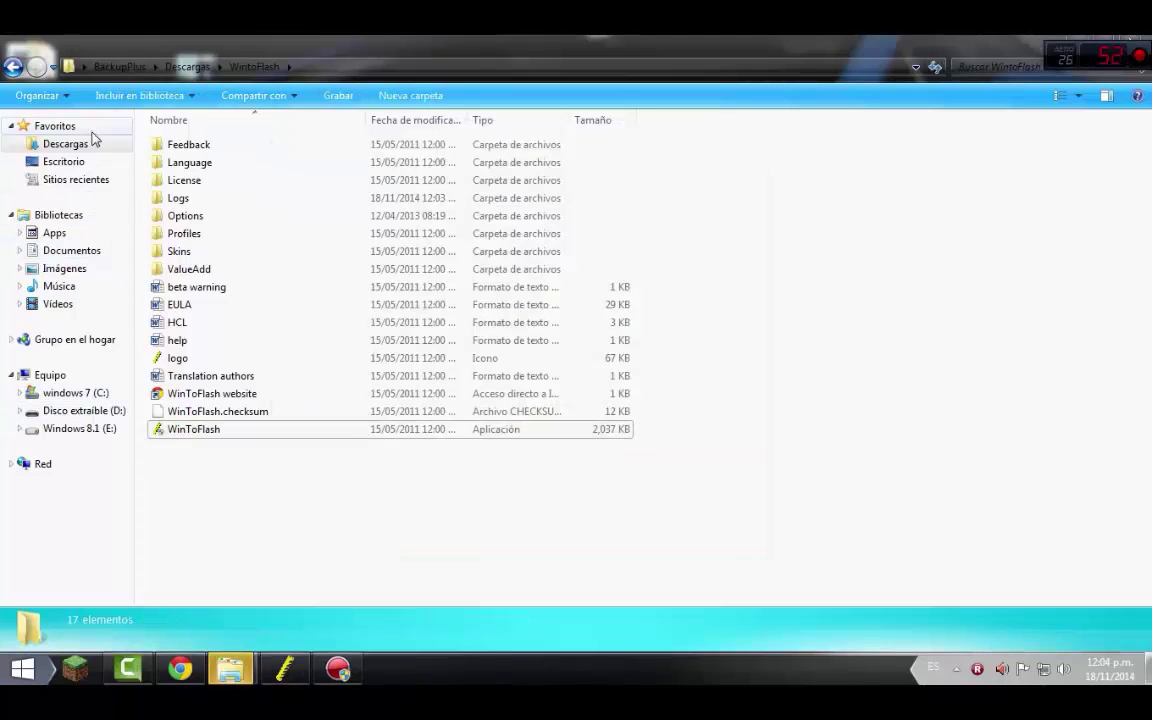
{"action": "left_click", "coordinate": [110, 144]}
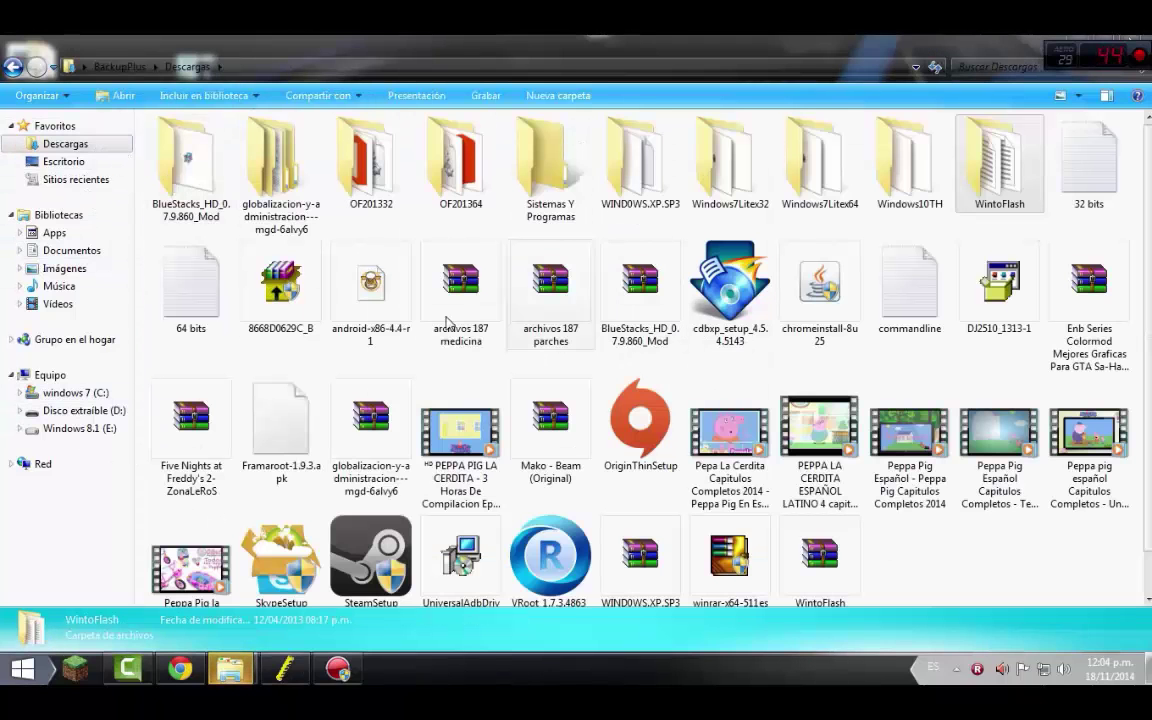
{"action": "left_click", "coordinate": [918, 178]}
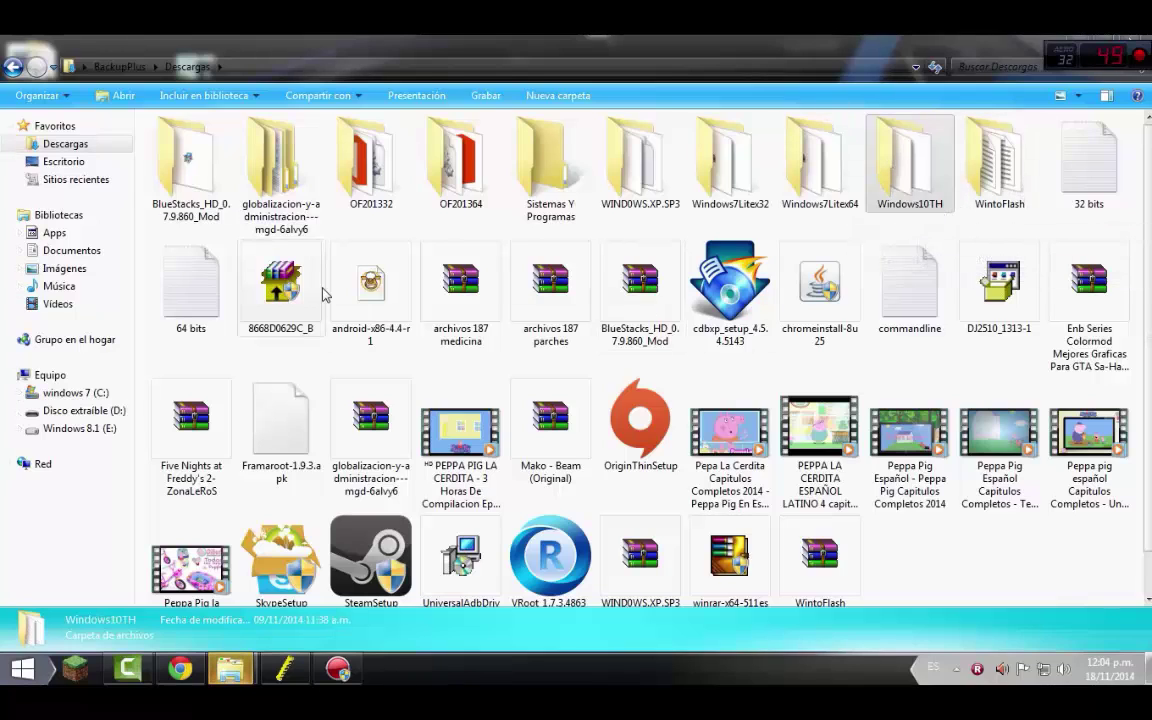
{"action": "left_click", "coordinate": [364, 291]}
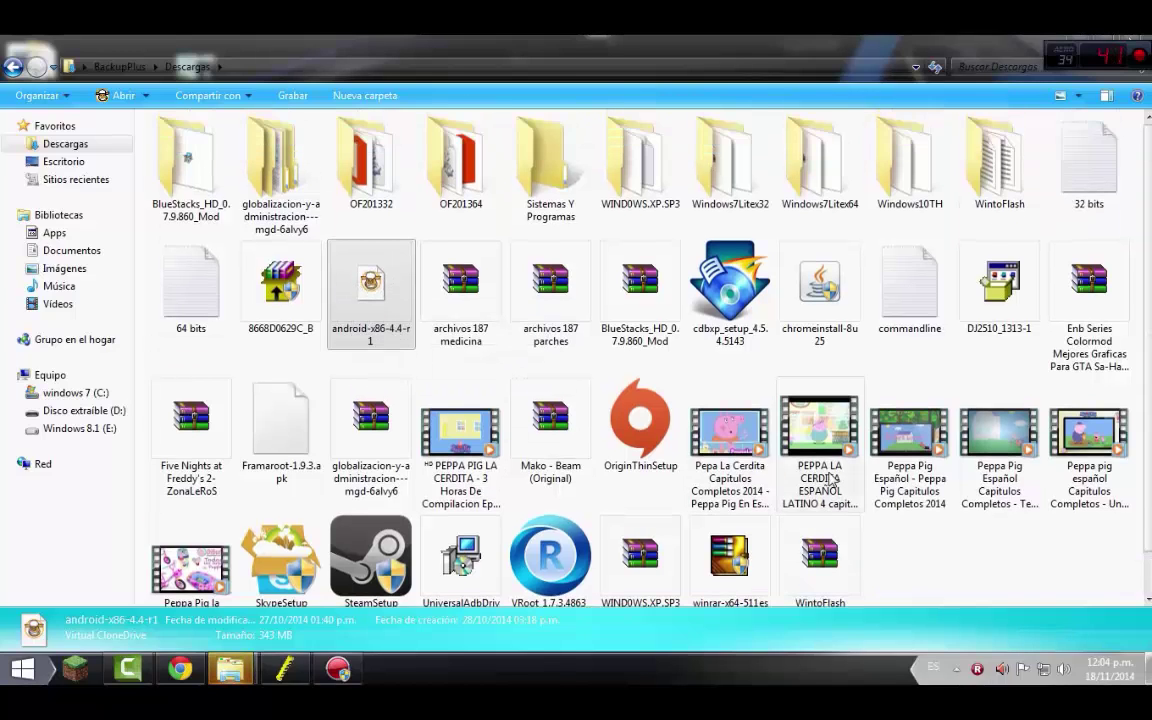
{"action": "scroll", "coordinate": [830, 480], "scroll_direction": "down", "scroll_amount": 1}
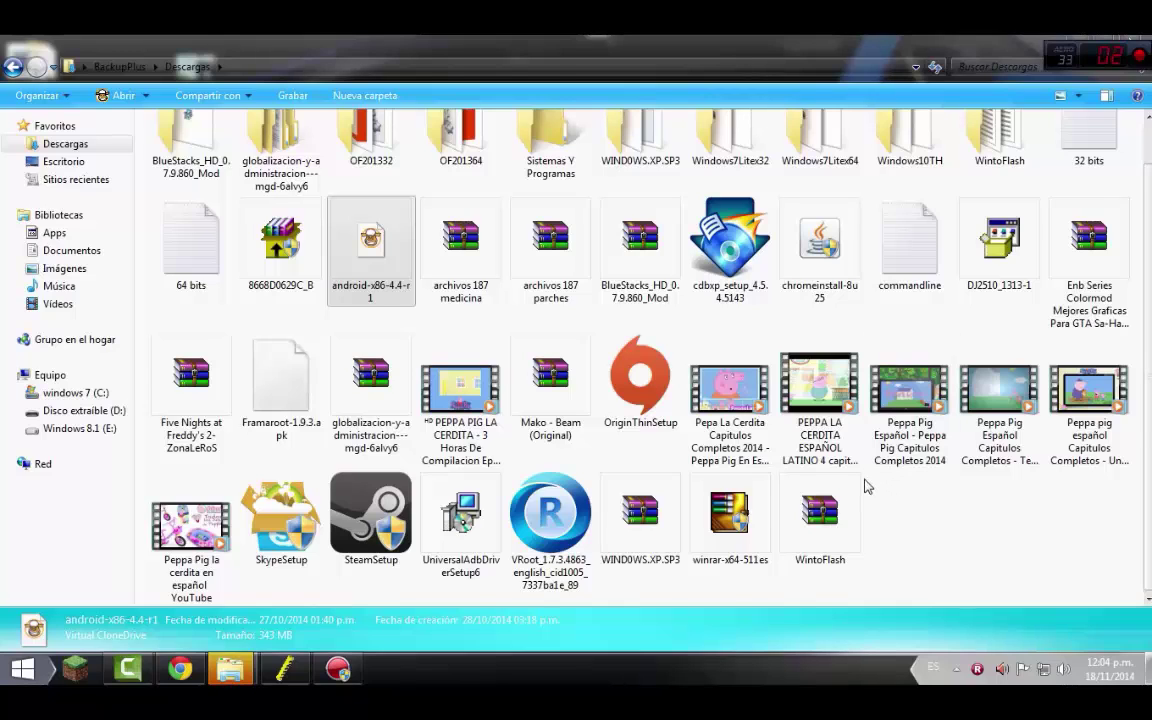
{"action": "scroll", "coordinate": [866, 486], "scroll_direction": "up", "scroll_amount": 1}
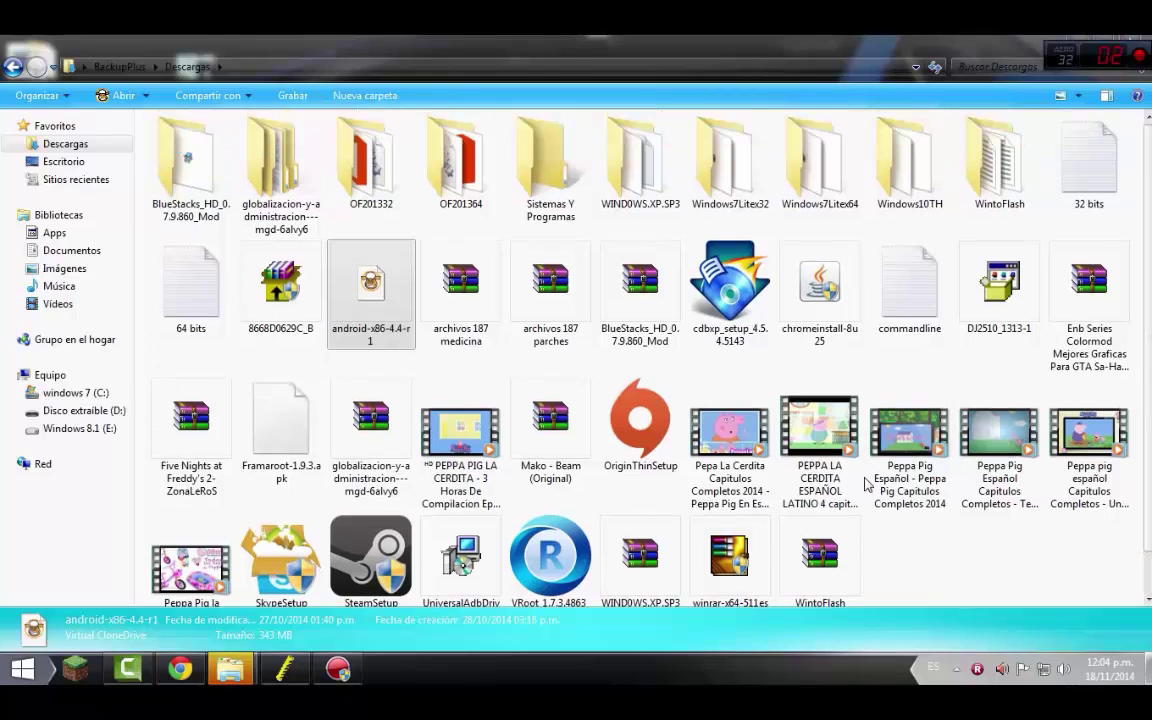
{"action": "double_click", "coordinate": [730, 160]}
{"action": "double_click", "coordinate": [336, 150]}
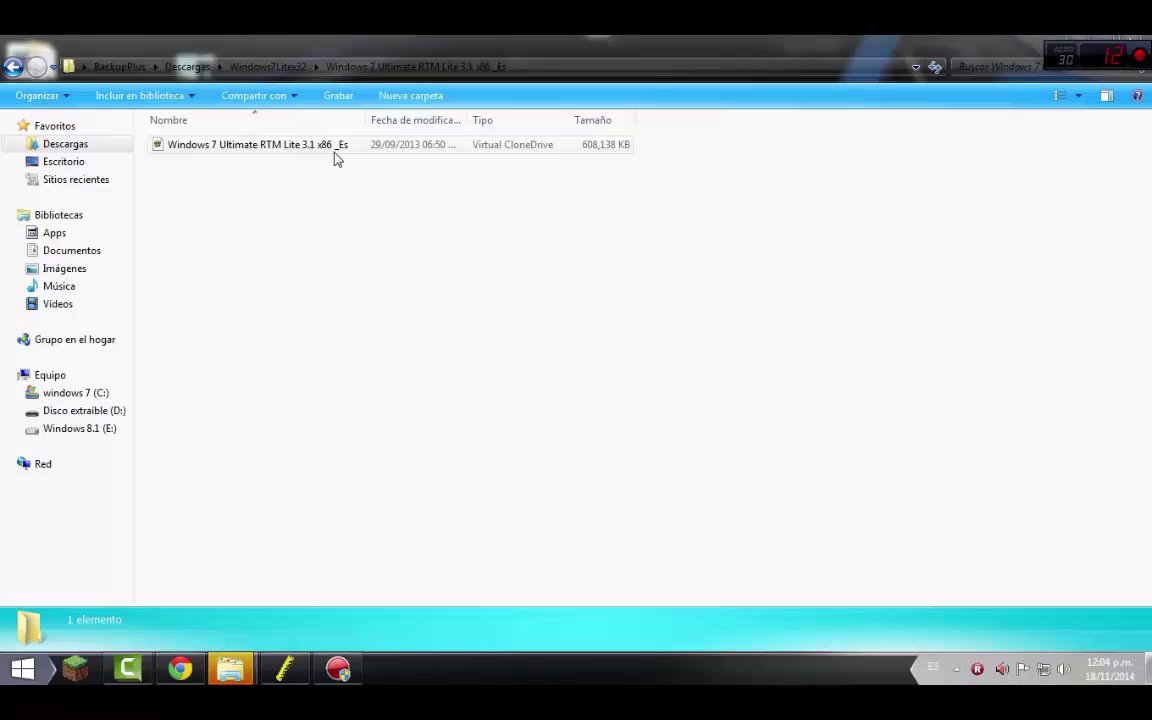
Step: Mount the Windows 7 Ultimate RTM Lite 3.1 x86 _Es image in Virtual CloneDrive I: and dismiss the AutoPlay window
{"action": "left_click", "coordinate": [335, 155]}
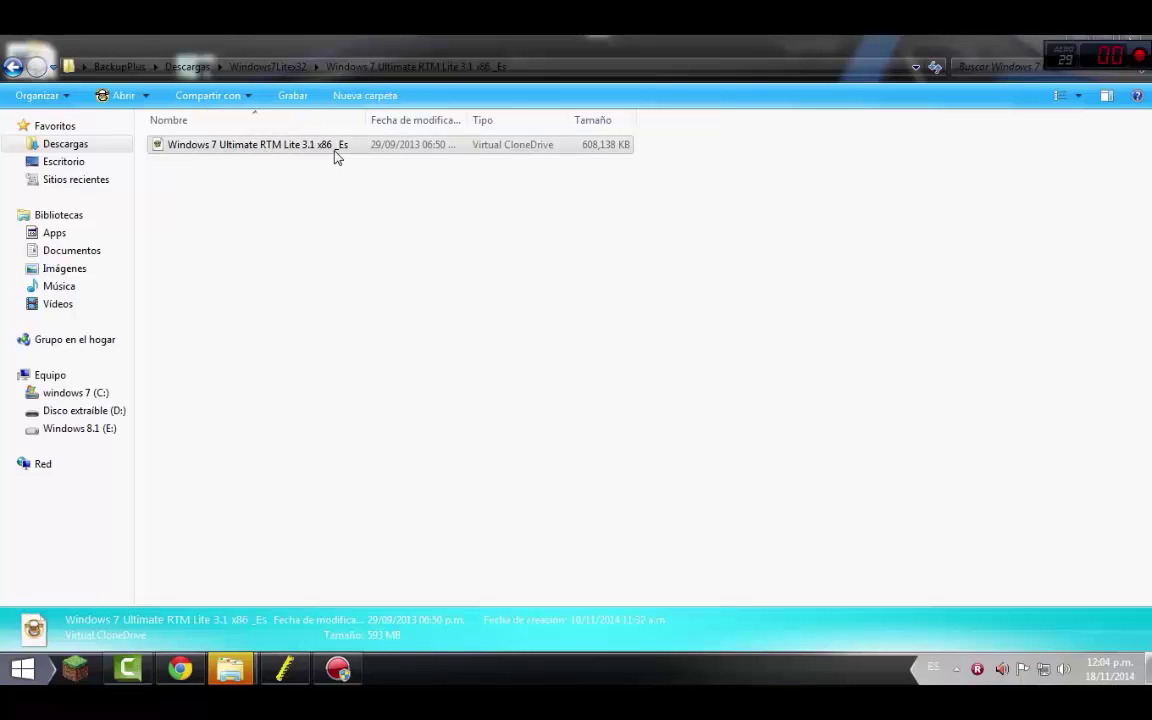
{"action": "right_click", "coordinate": [334, 153]}
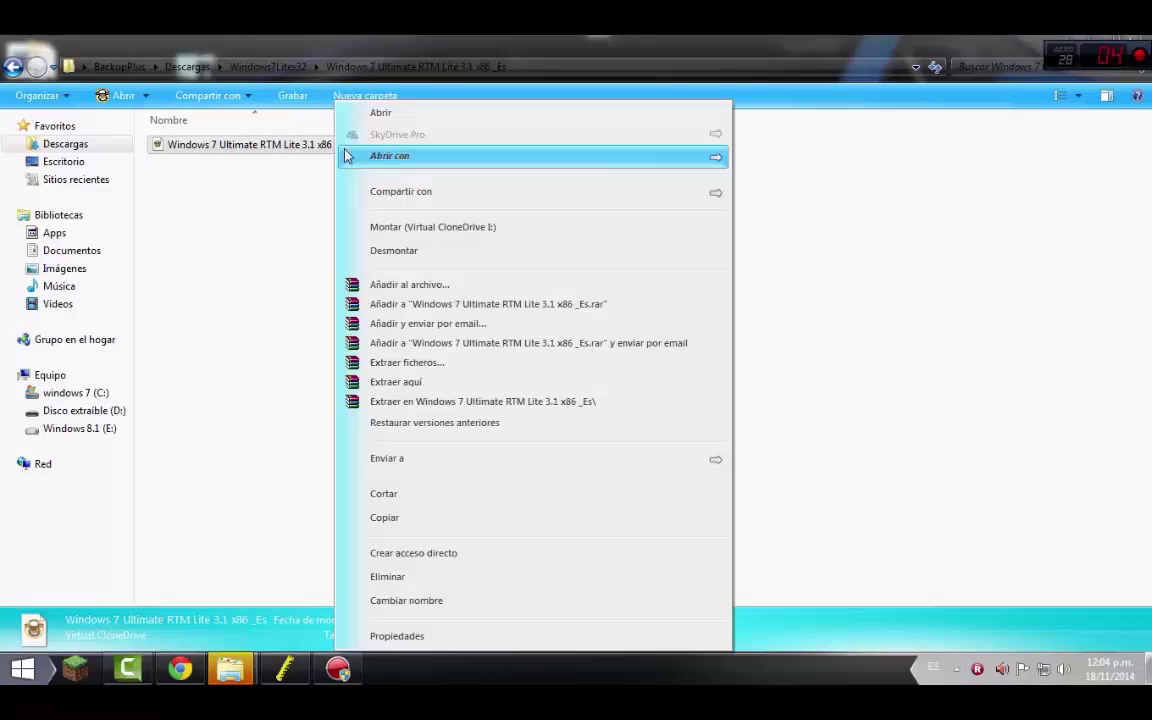
{"action": "left_click", "coordinate": [424, 231]}
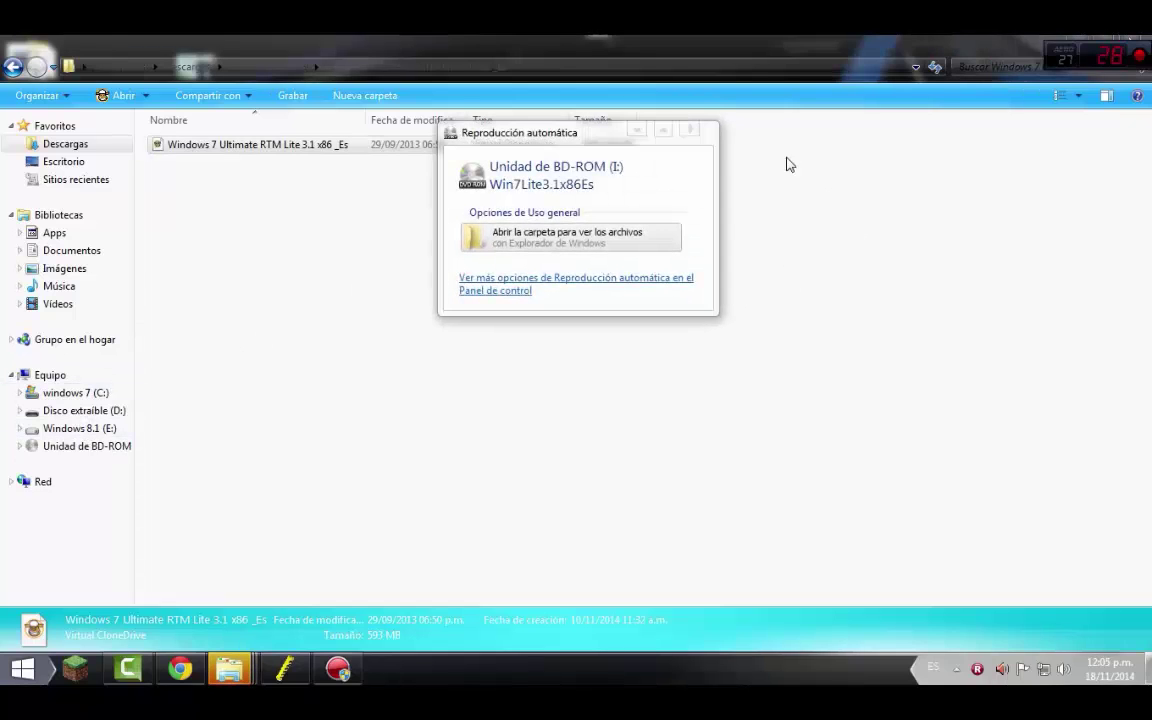
{"action": "left_click", "coordinate": [689, 128]}
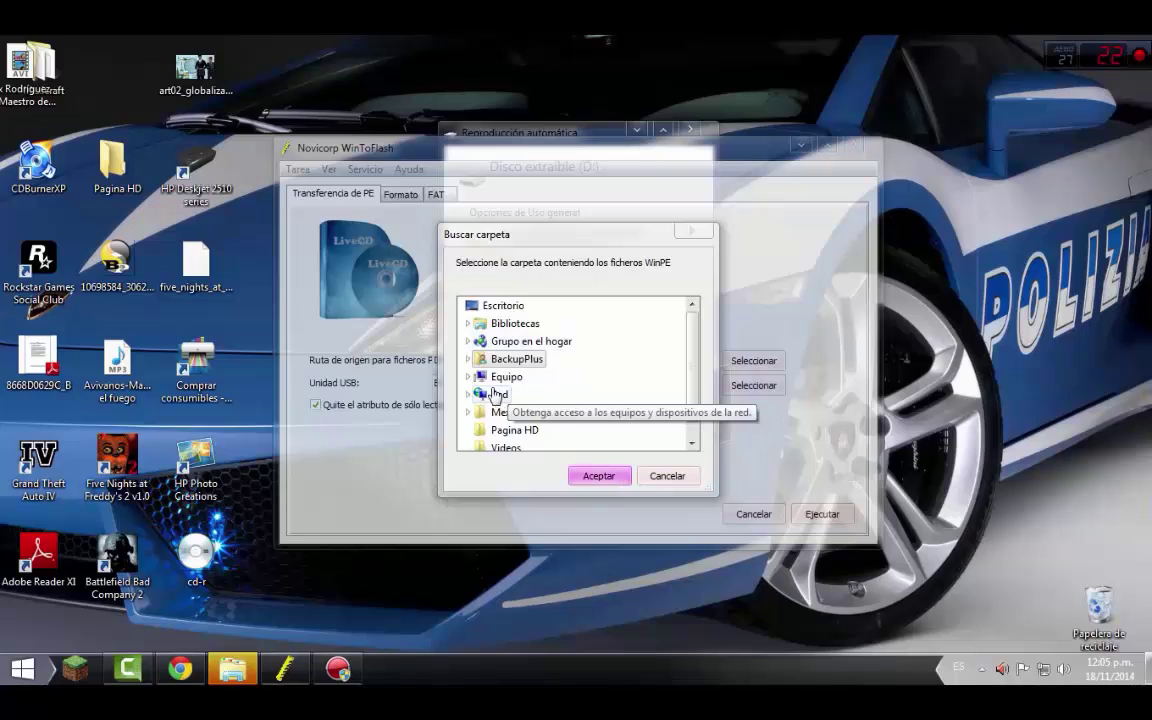
Step: Set the WinPE source path in WinToFlash to the mounted BD-ROM drive (I:) Win7Lite3.1x86Es
{"action": "left_click", "coordinate": [468, 377]}
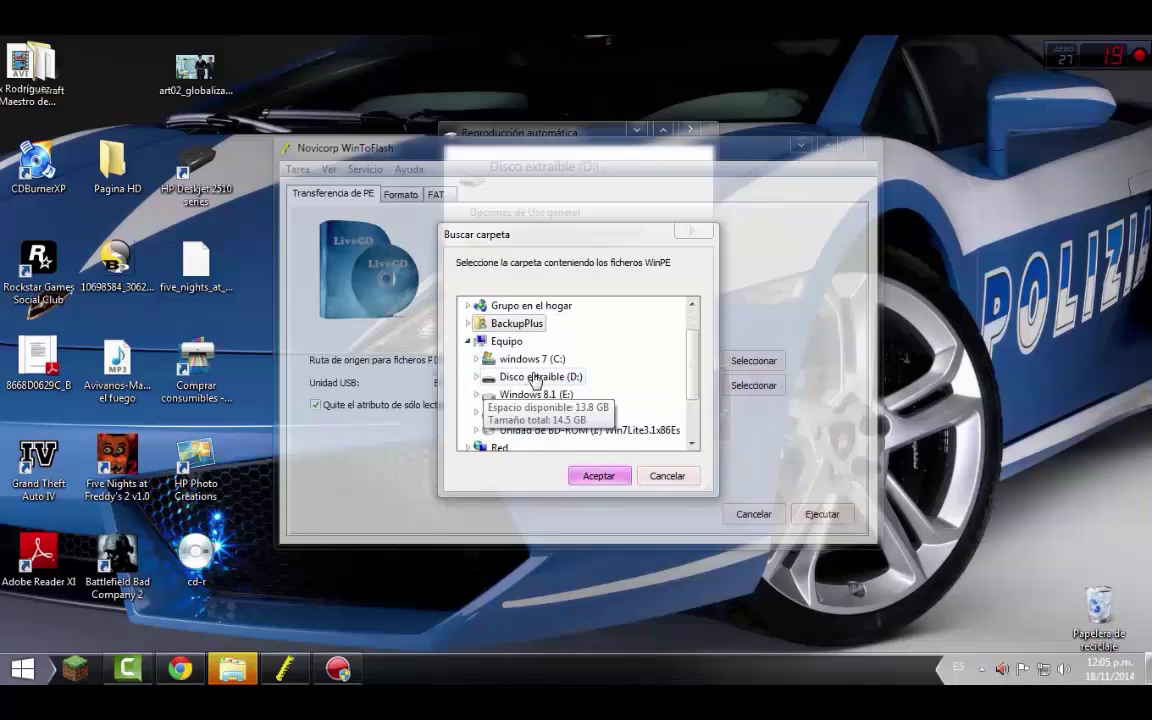
{"action": "scroll", "coordinate": [535, 378], "scroll_direction": "down", "scroll_amount": 1}
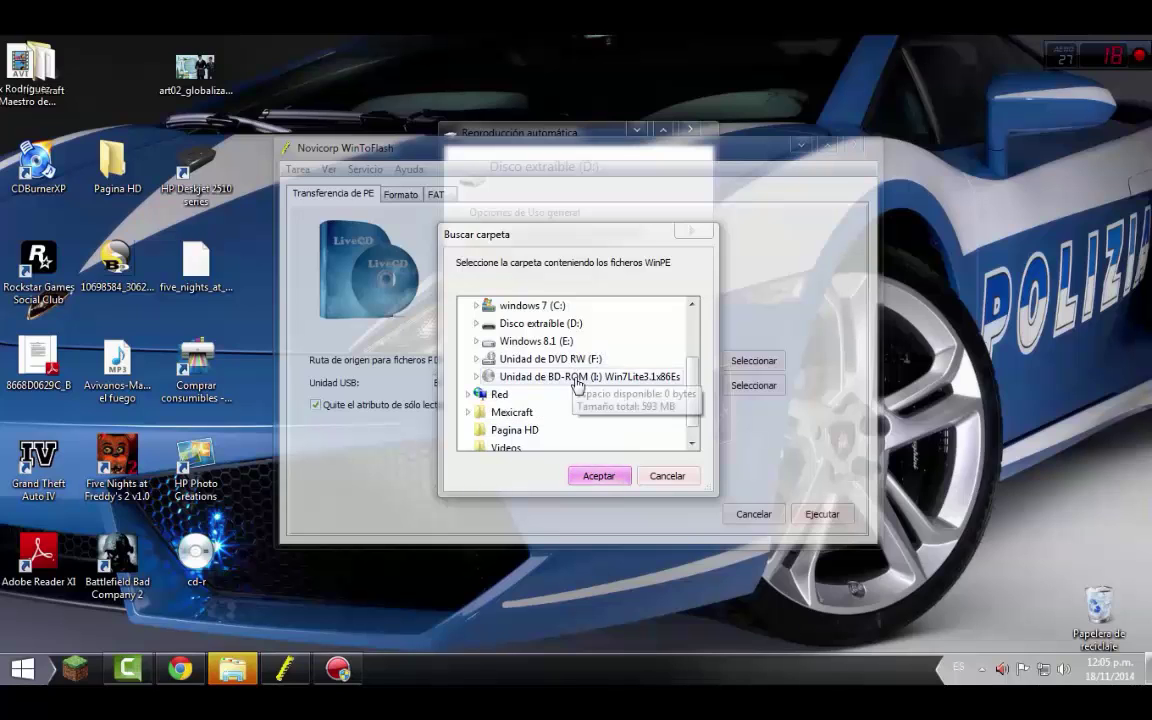
{"action": "scroll", "coordinate": [630, 410], "scroll_direction": "up", "scroll_amount": 1}
{"action": "left_click", "coordinate": [614, 432]}
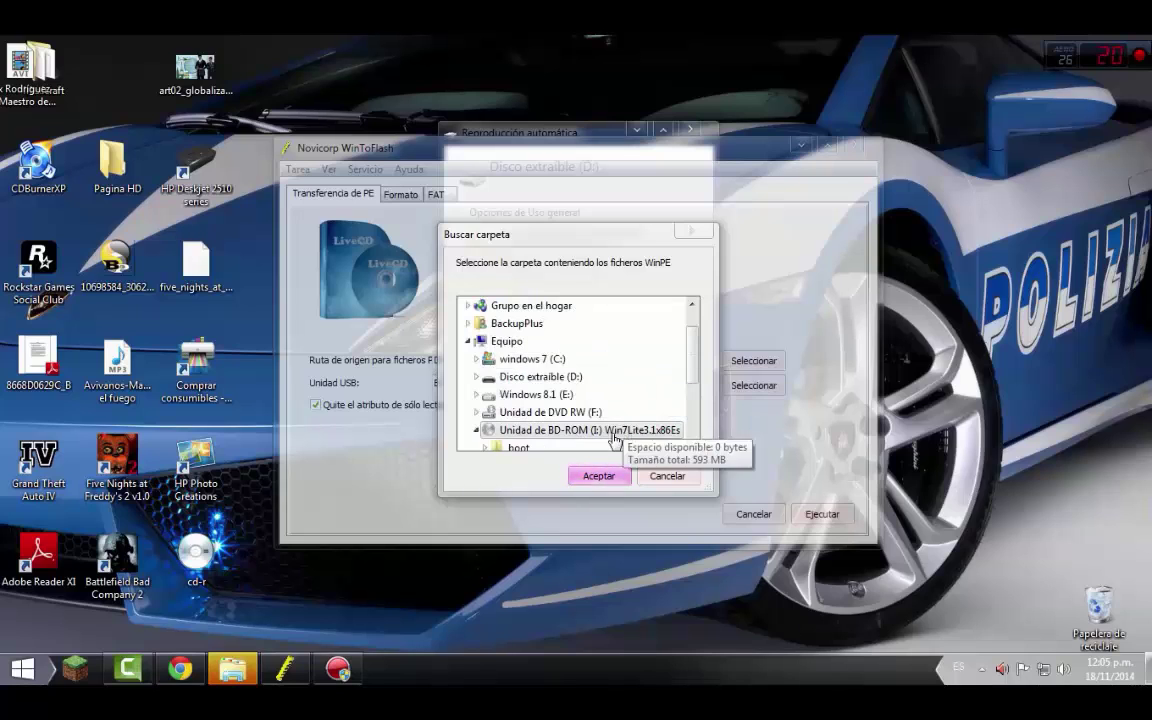
{"action": "left_click", "coordinate": [590, 476]}
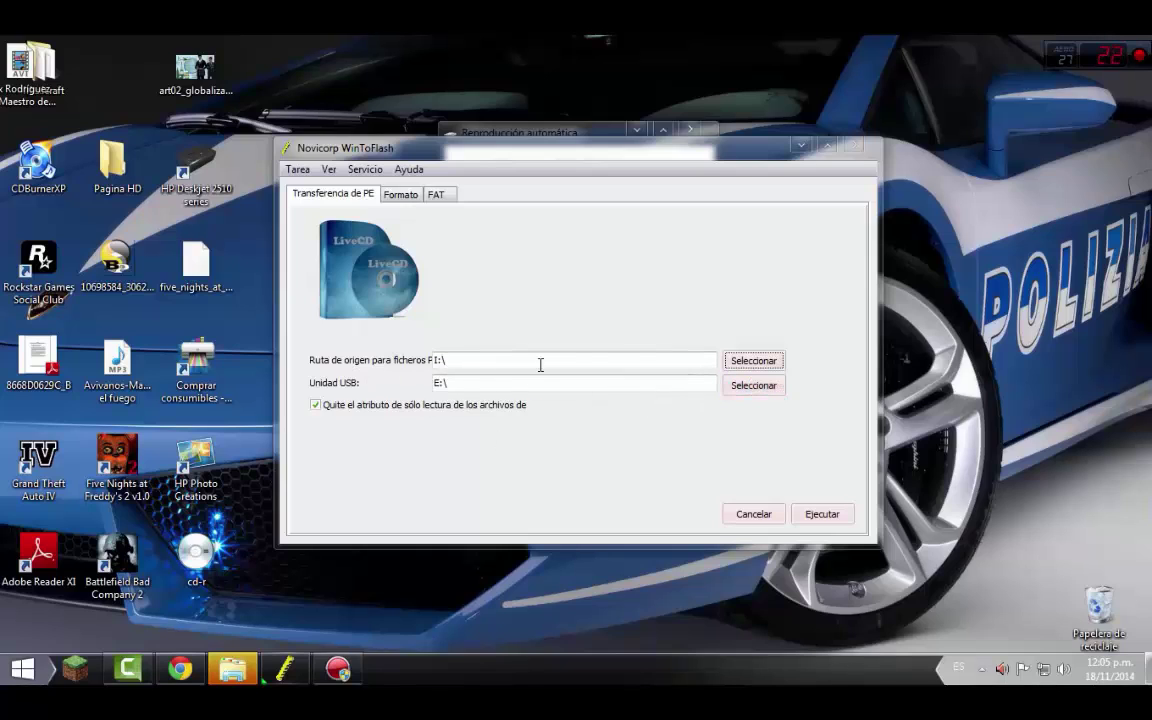
Step: Select Disco extraíble (D:) under Equipo as the USB drive for the WinToFlash transfer
{"action": "left_click", "coordinate": [764, 396]}
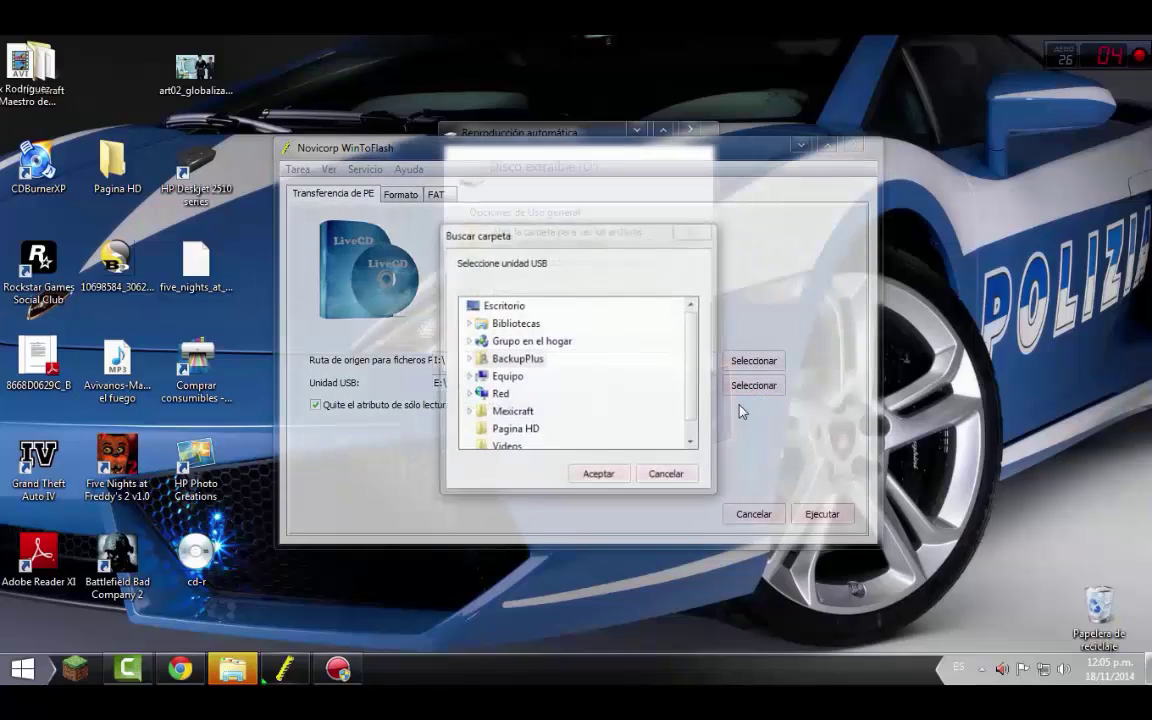
{"action": "left_click", "coordinate": [470, 378]}
{"action": "scroll", "coordinate": [497, 385], "scroll_direction": "down", "scroll_amount": 1}
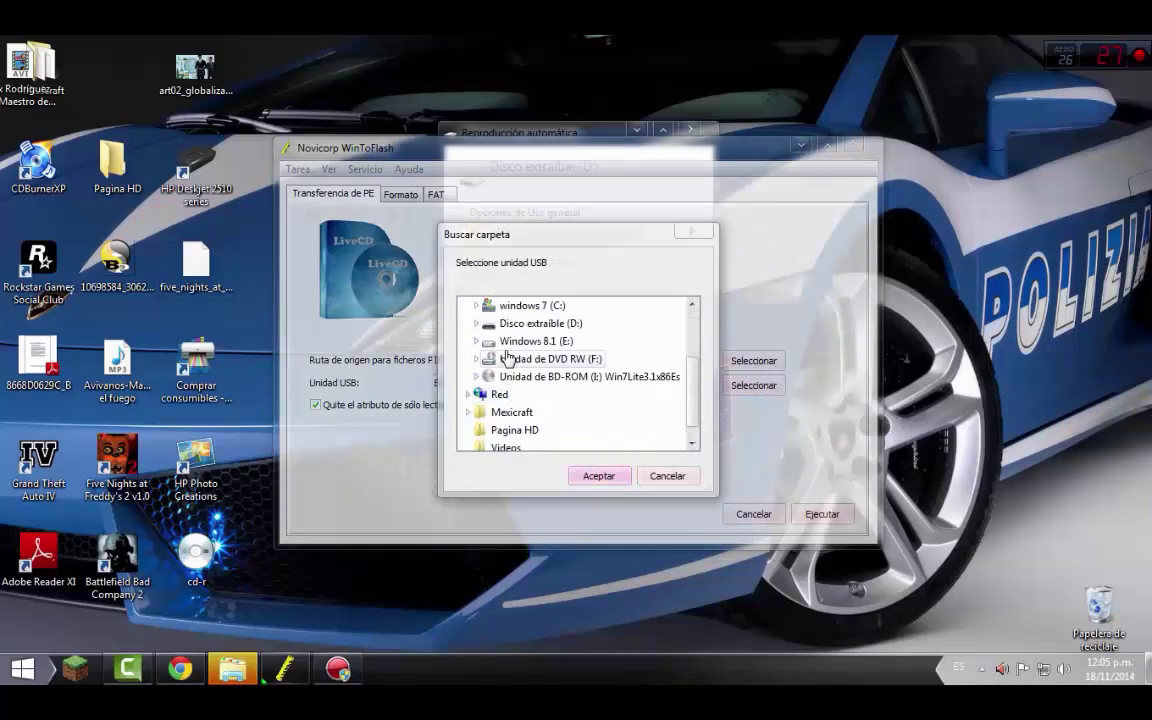
{"action": "left_click", "coordinate": [525, 323]}
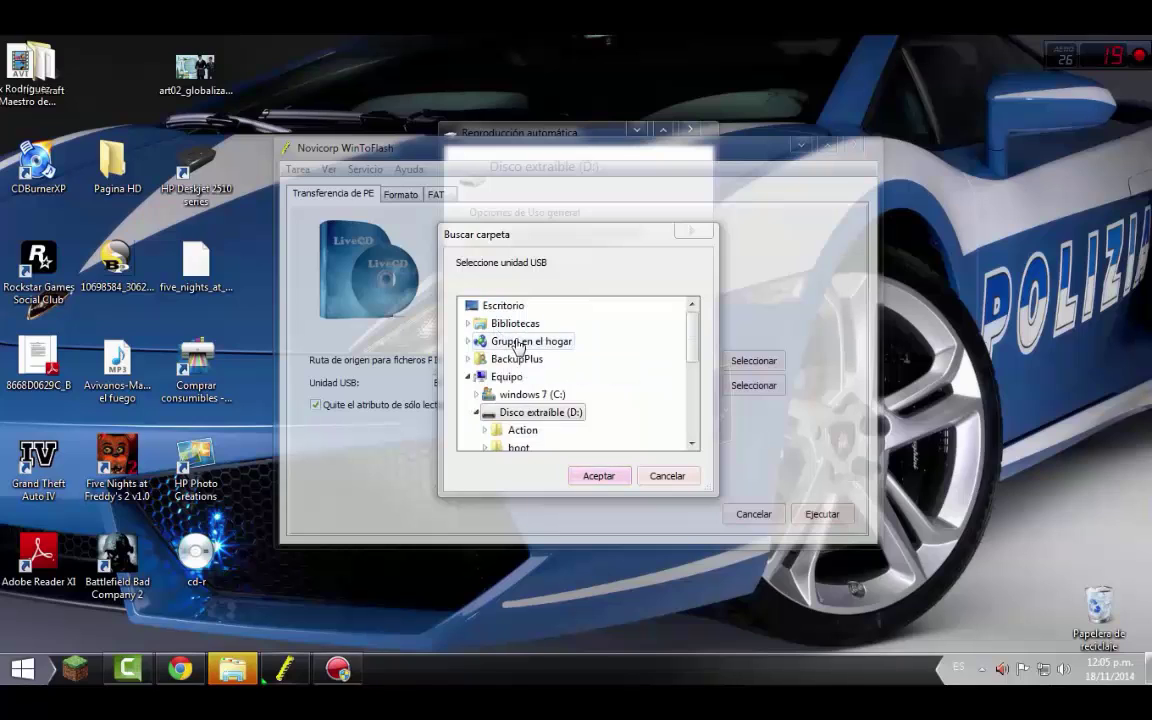
{"action": "scroll", "coordinate": [560, 412], "scroll_direction": "down", "scroll_amount": 2}
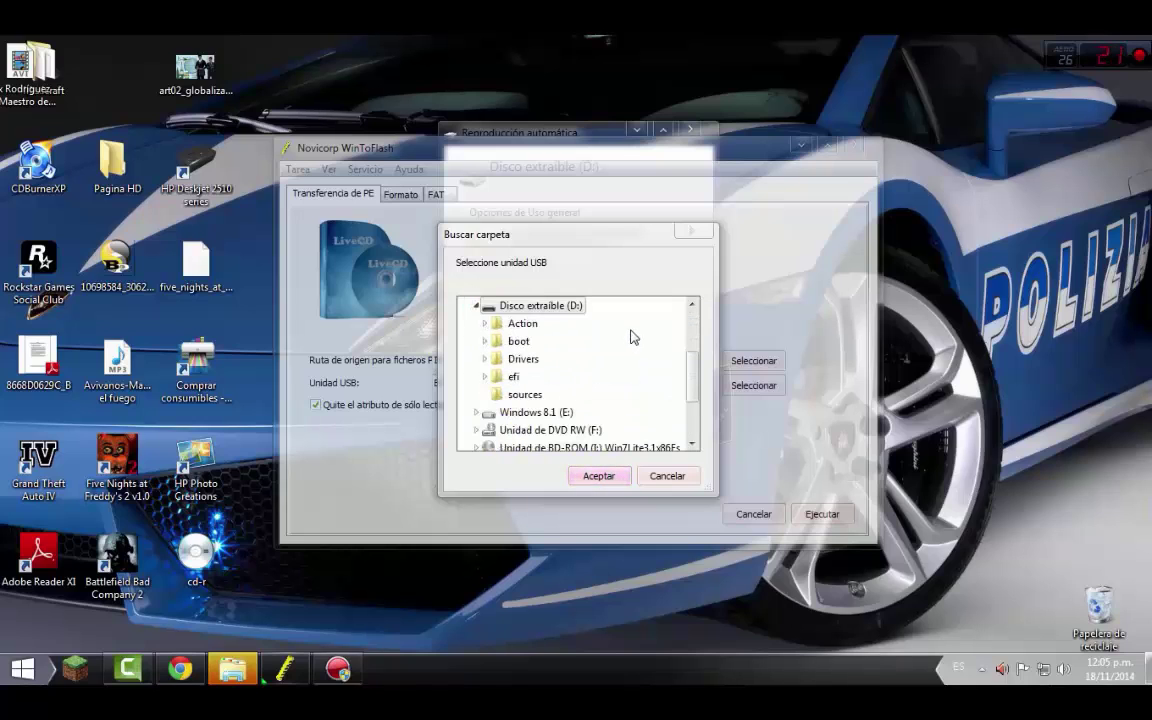
Step: Open Disco extraíble (D:) from Equipo and copy its files and folders to Descargas as a backup
{"action": "key", "text": "super"}
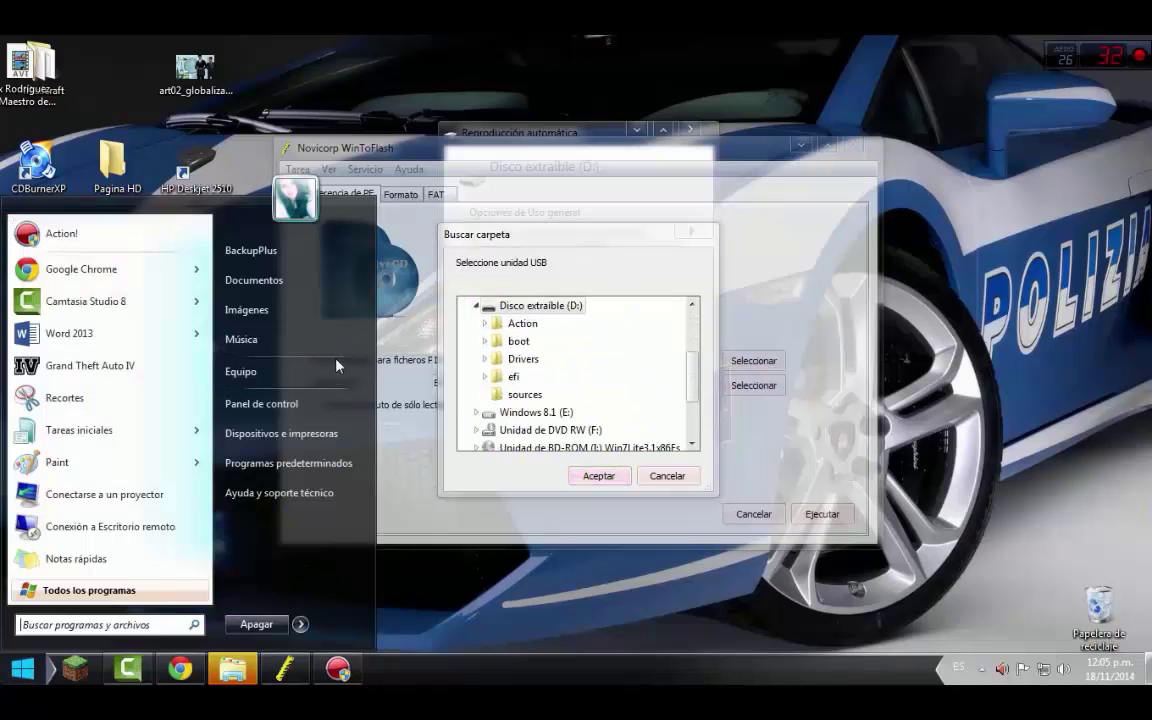
{"action": "left_click", "coordinate": [332, 385]}
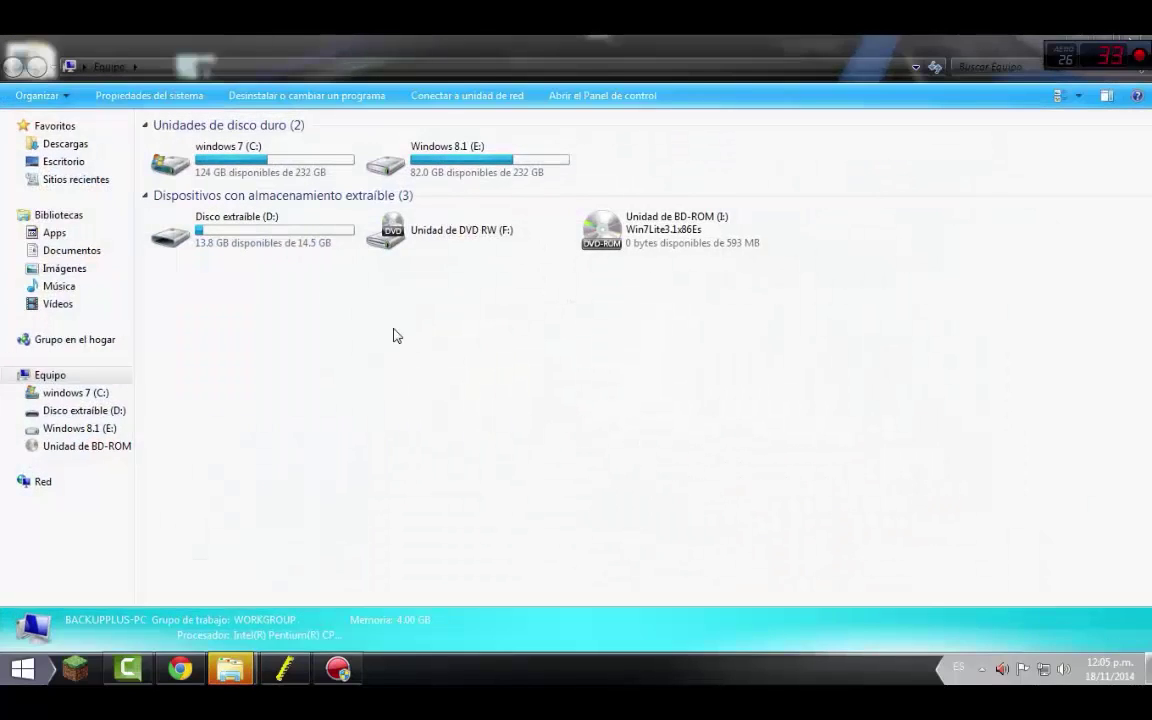
{"action": "left_click", "coordinate": [276, 243]}
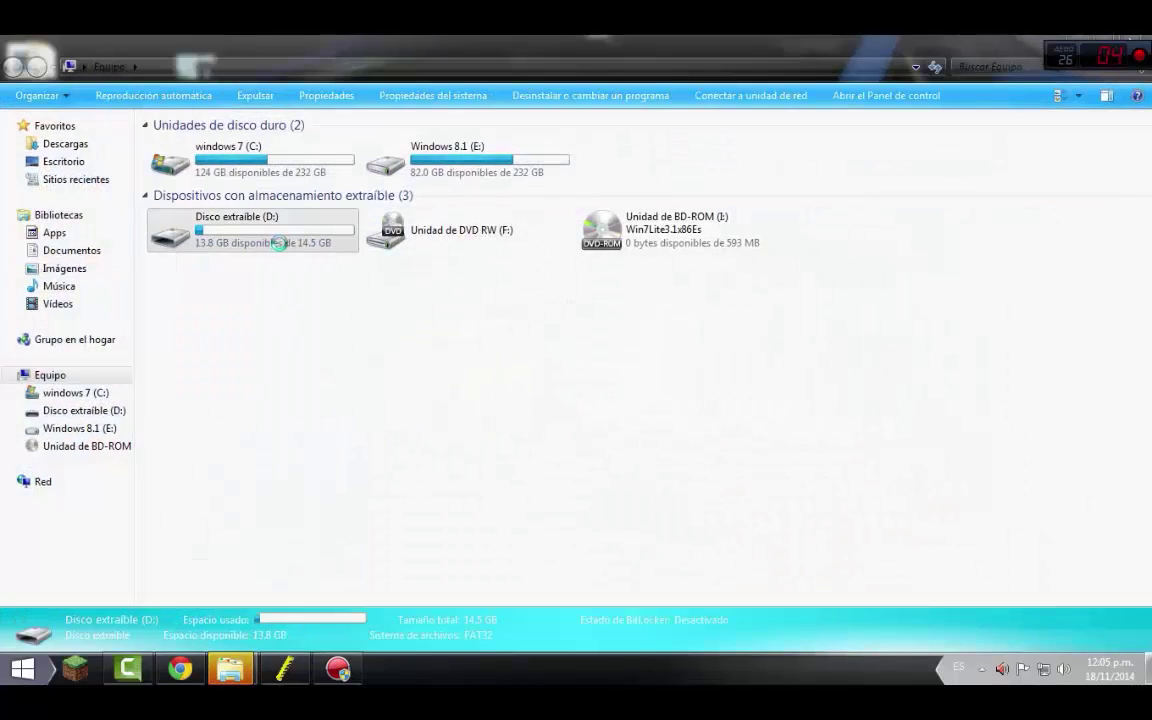
{"action": "right_click", "coordinate": [281, 243]}
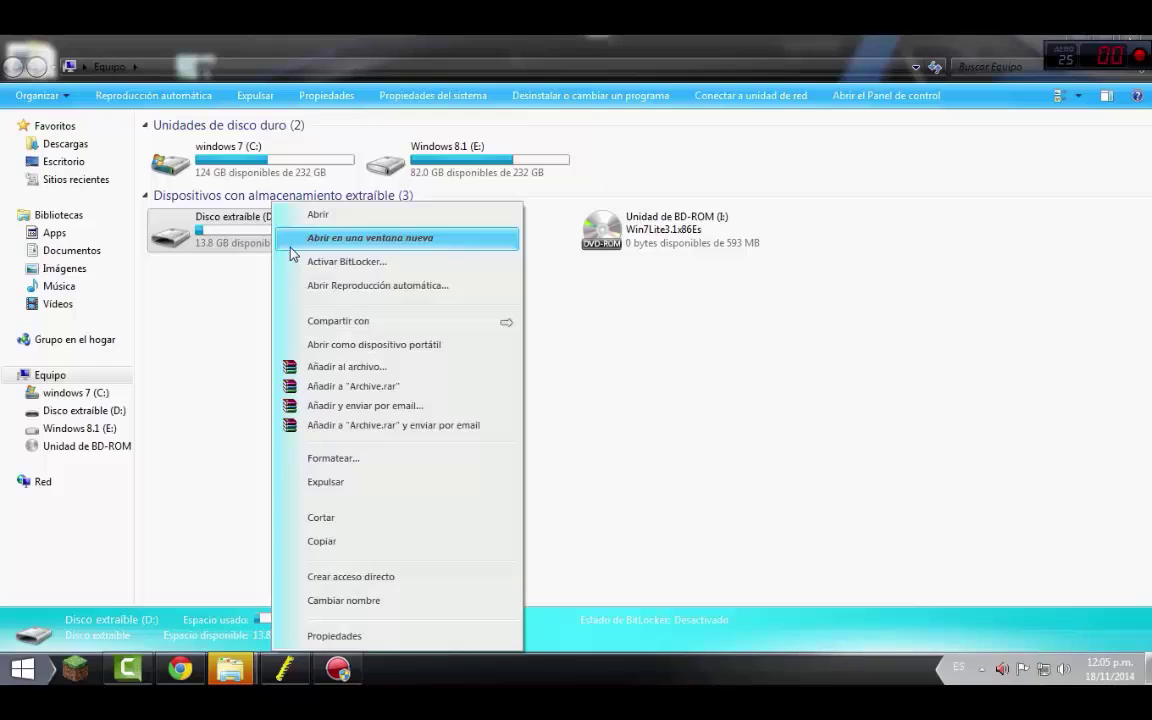
{"action": "double_click", "coordinate": [262, 224]}
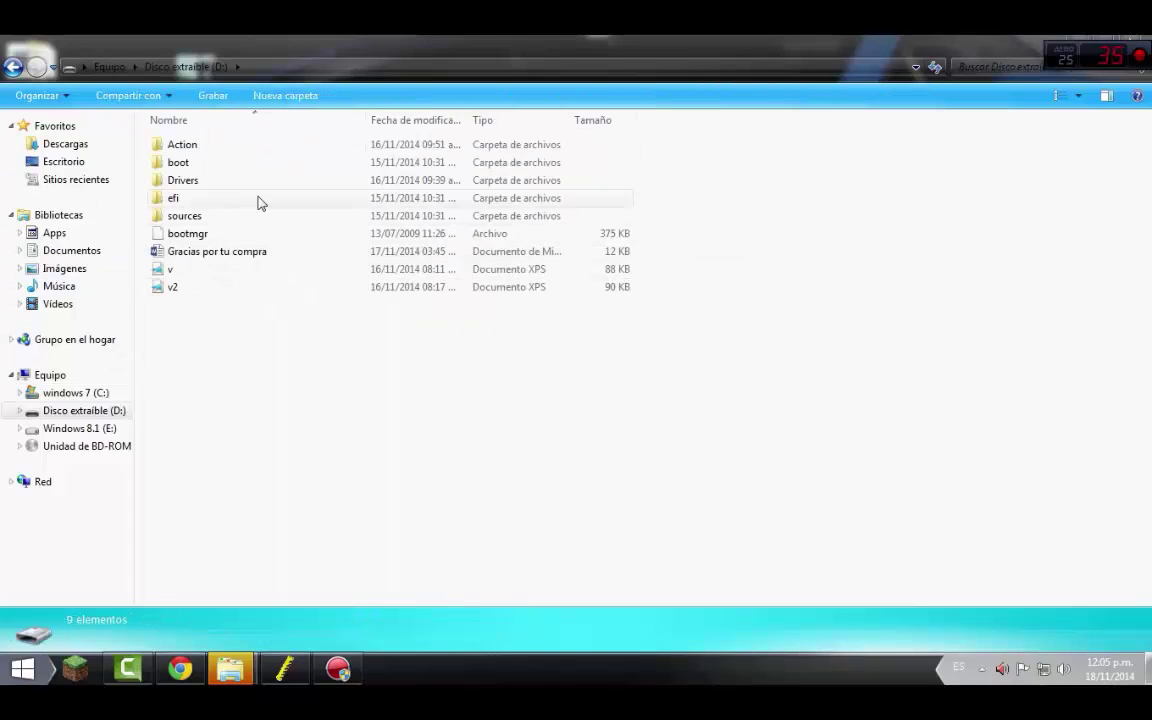
{"action": "left_click_drag", "start_coordinate": [214, 343], "coordinate": [58, 252]}
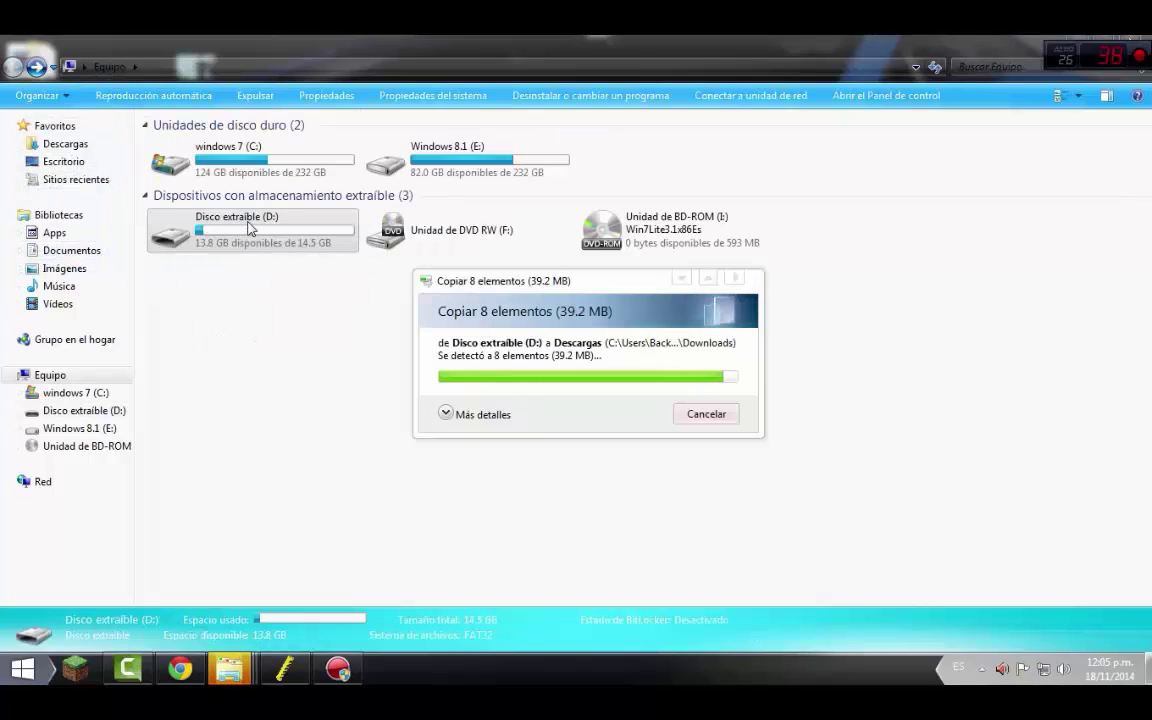
Step: Quick-format Disco extraíble (D:) with the NTFS file system, accept the data-loss warning and close the format window
{"action": "right_click", "coordinate": [250, 228]}
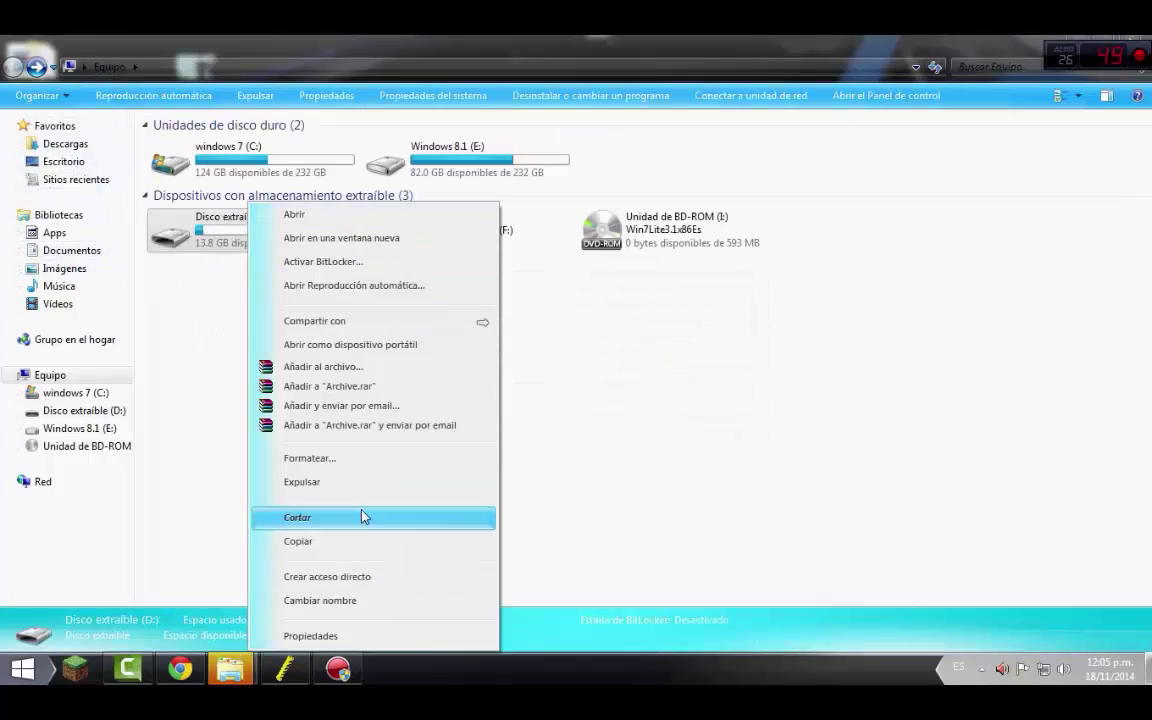
{"action": "left_click", "coordinate": [372, 465]}
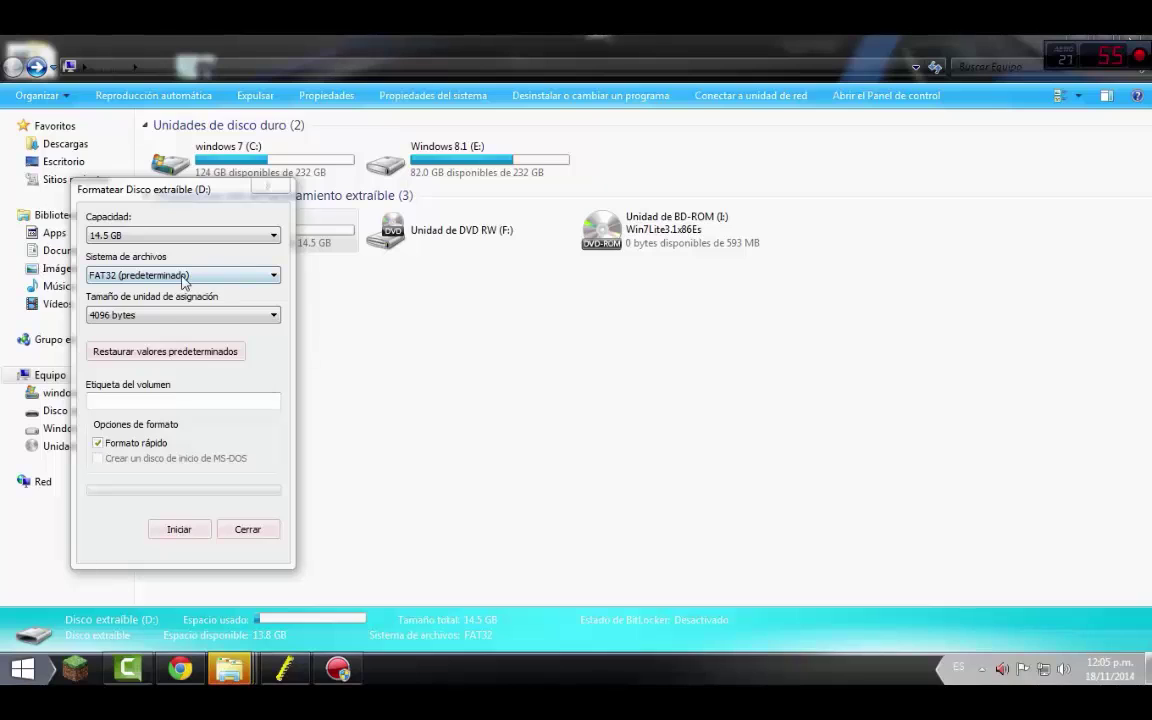
{"action": "left_click", "coordinate": [180, 277]}
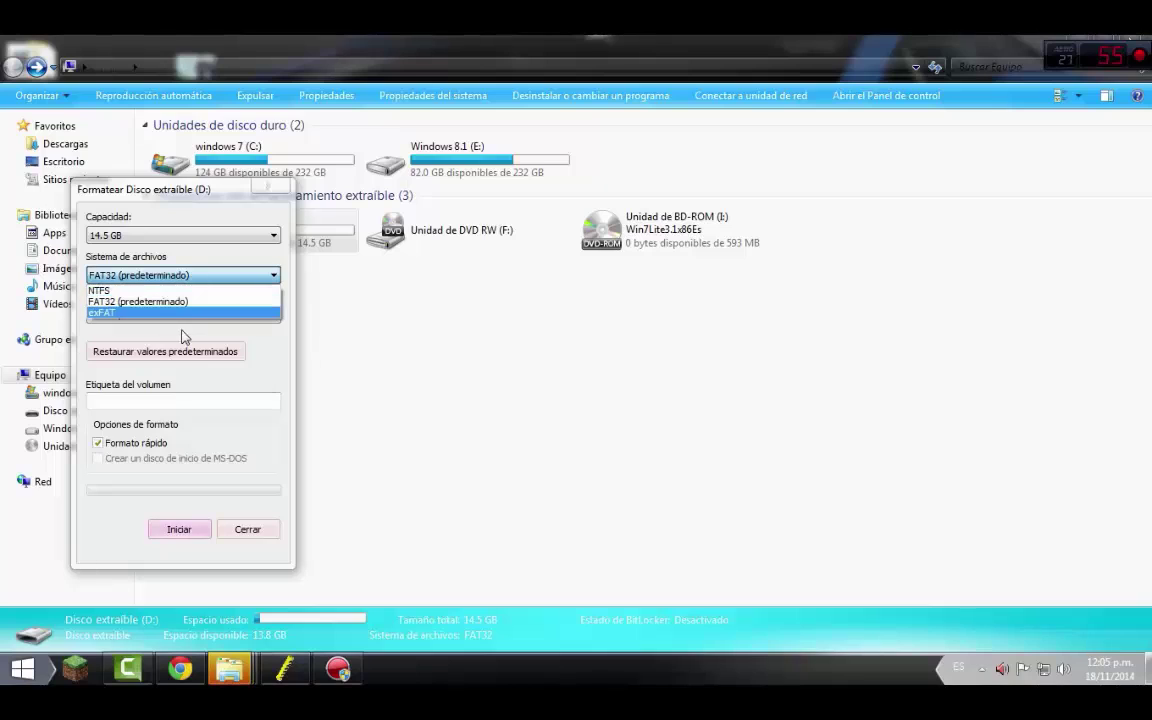
{"action": "left_click", "coordinate": [150, 290]}
{"action": "left_click", "coordinate": [190, 529]}
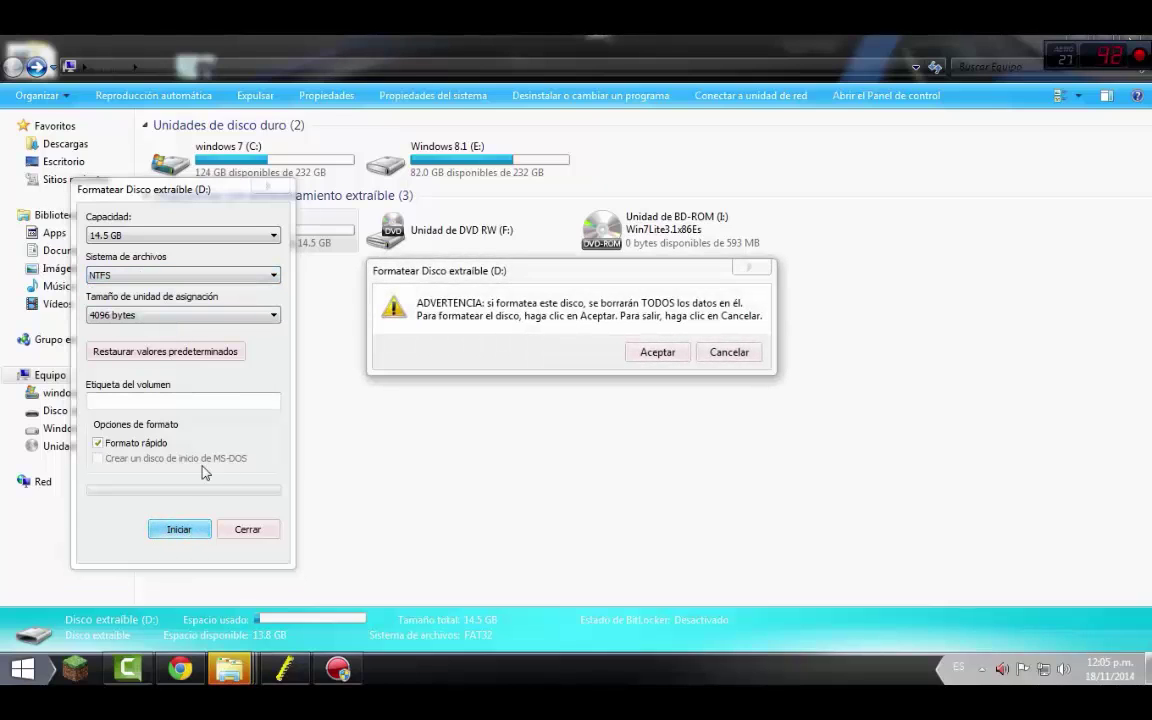
{"action": "left_click", "coordinate": [657, 352]}
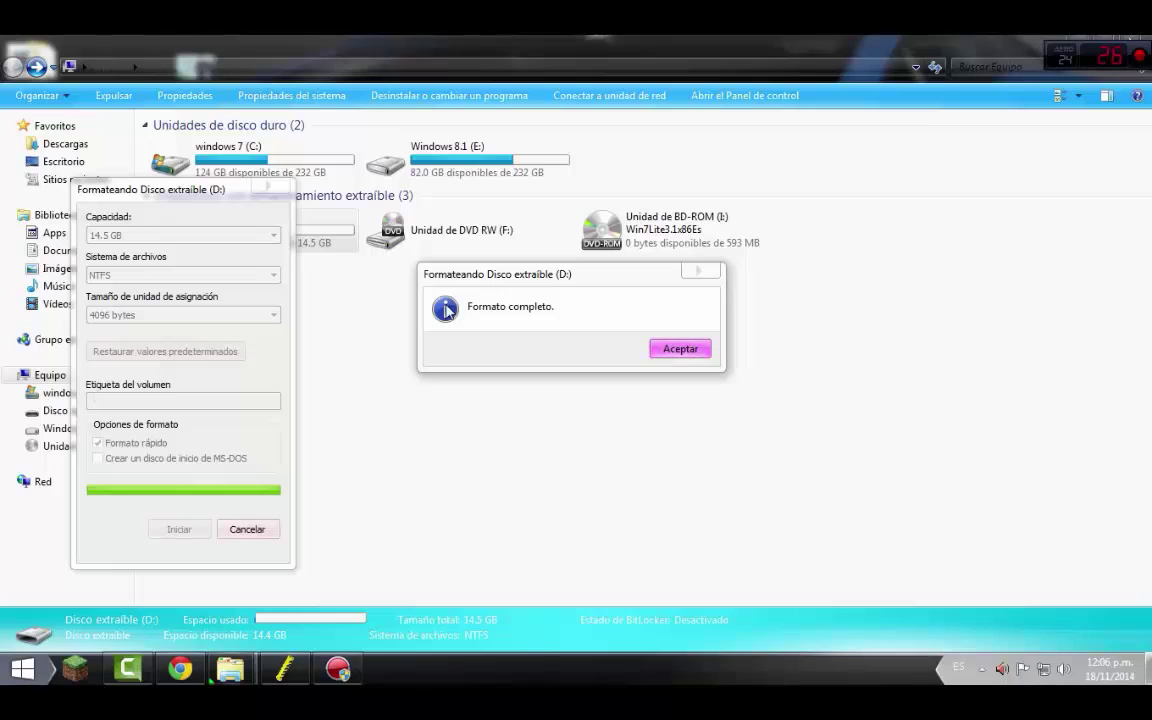
{"action": "left_click", "coordinate": [679, 350]}
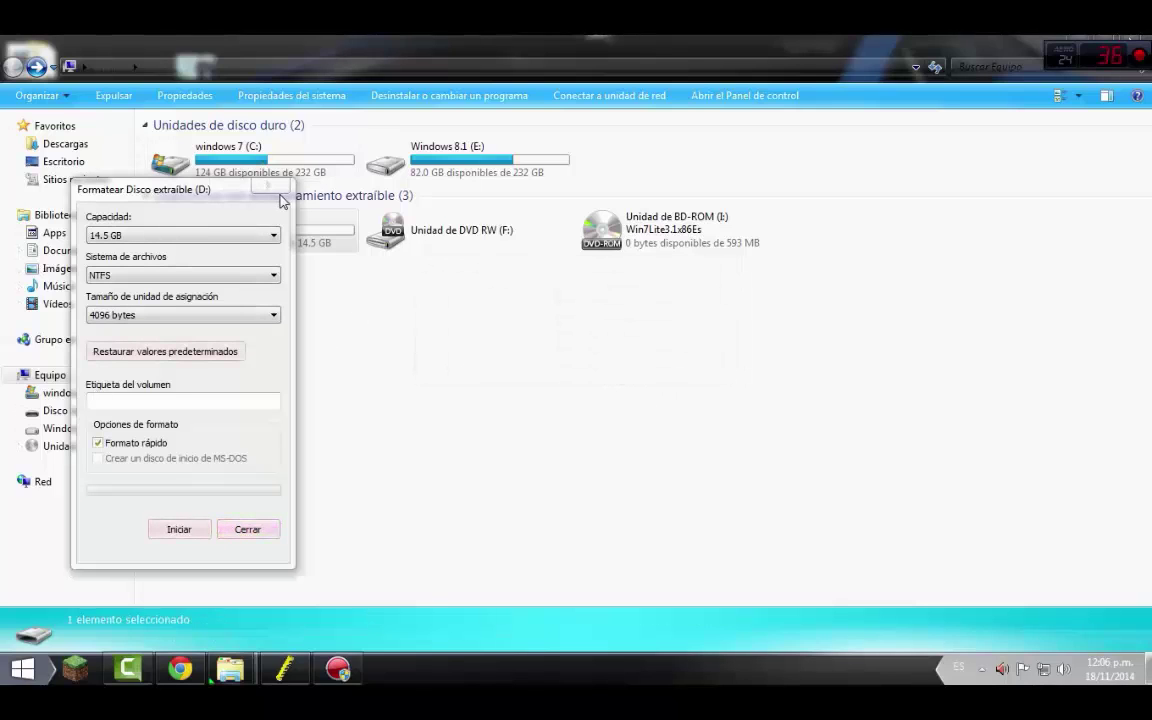
{"action": "left_click", "coordinate": [270, 186]}
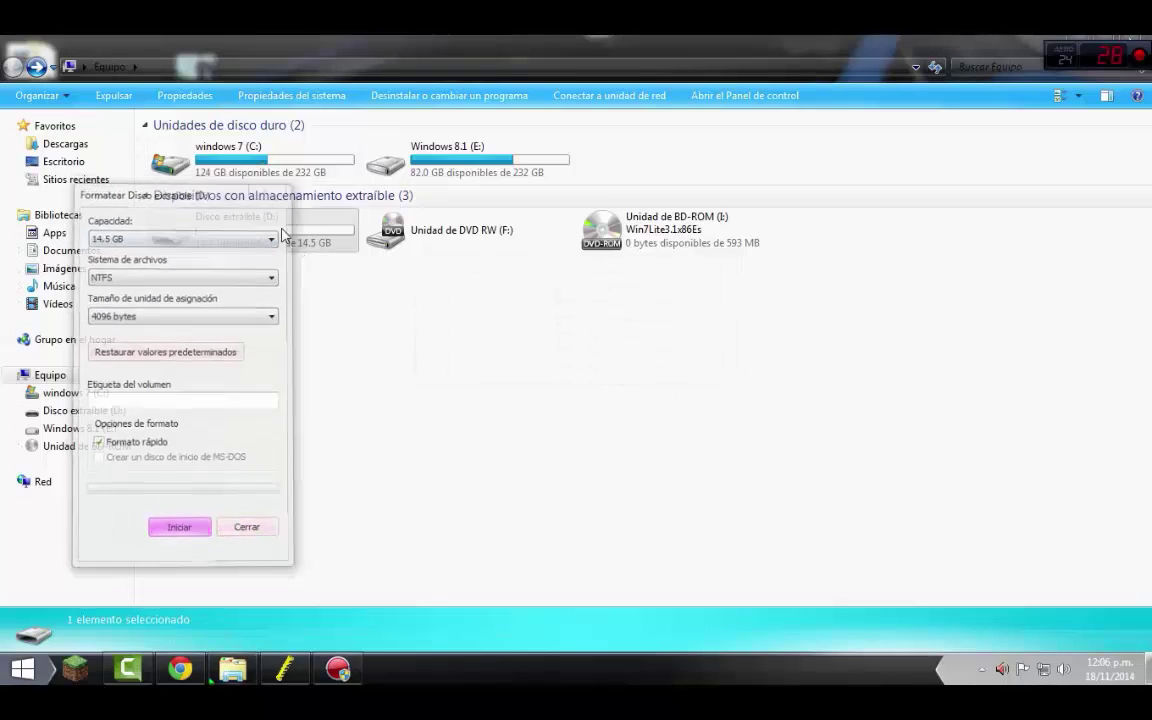
Step: Return to WinToFlash, set Disco extraíble (D:) as the USB drive, and run the PE transfer from I:\ to D:\
{"action": "left_click", "coordinate": [285, 670]}
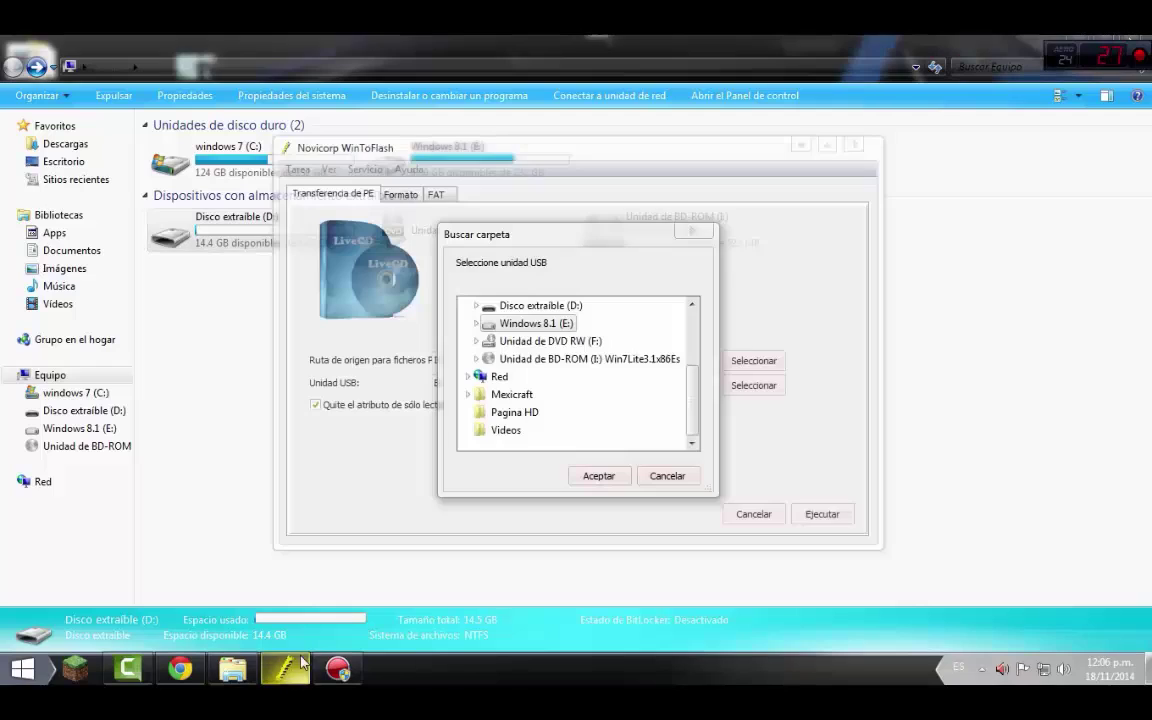
{"action": "left_click", "coordinate": [533, 305]}
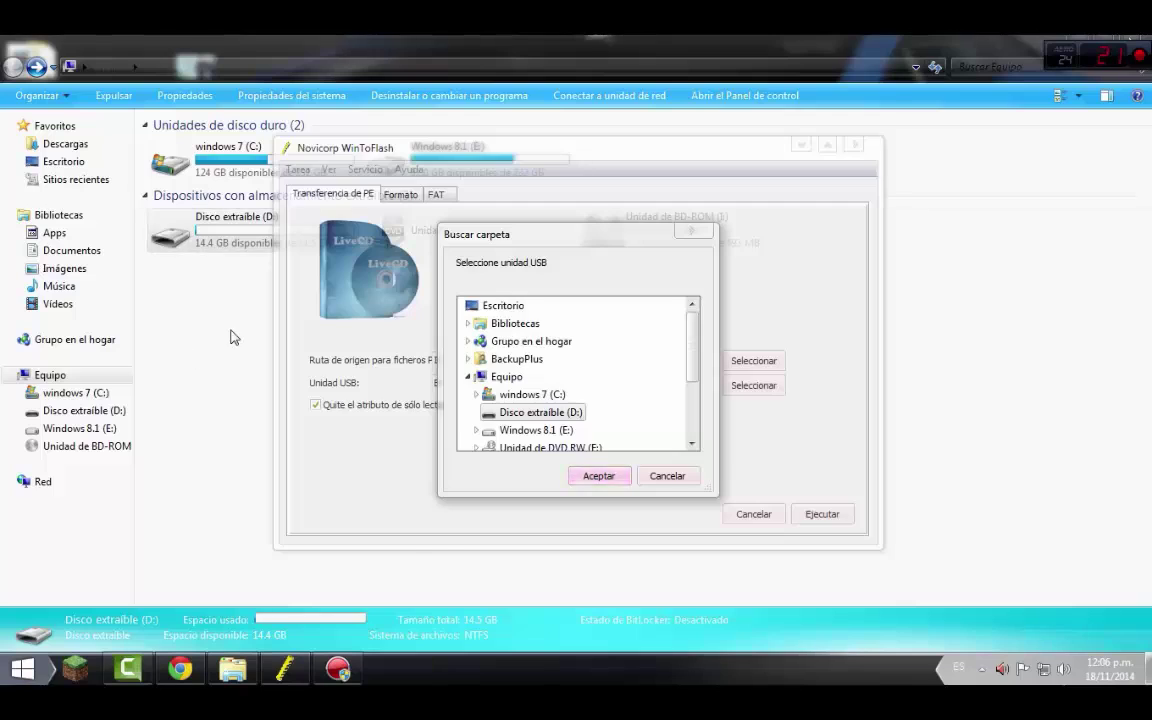
{"action": "left_click", "coordinate": [267, 260]}
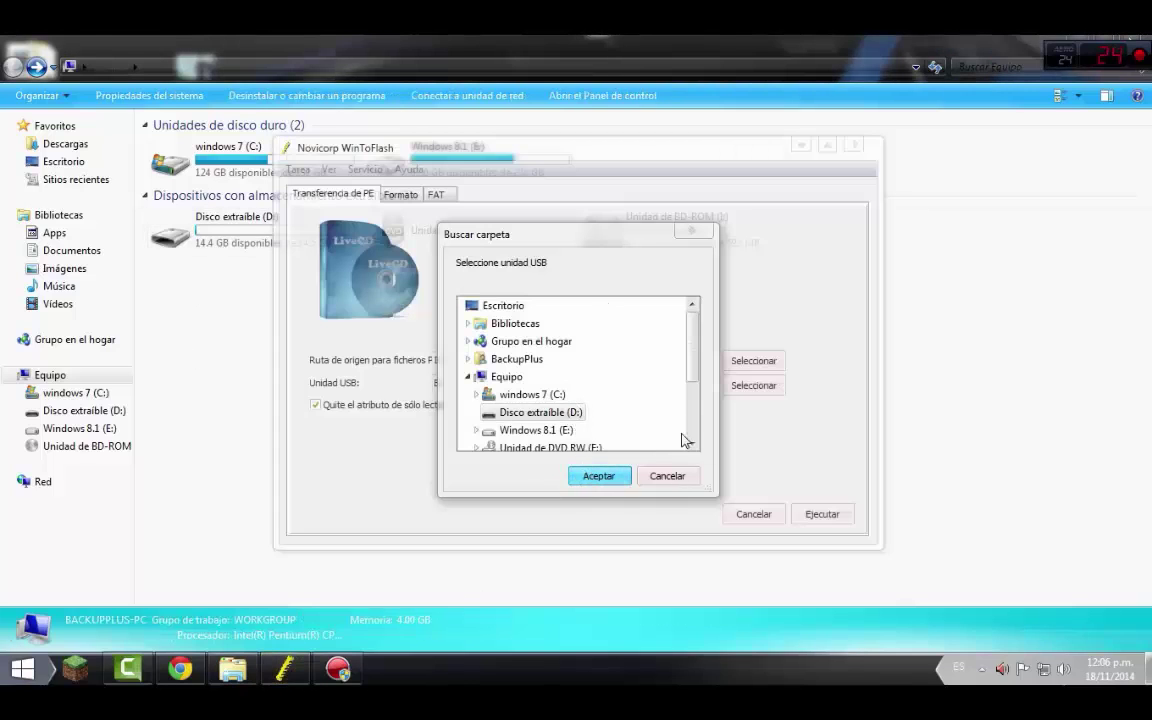
{"action": "left_click", "coordinate": [590, 475]}
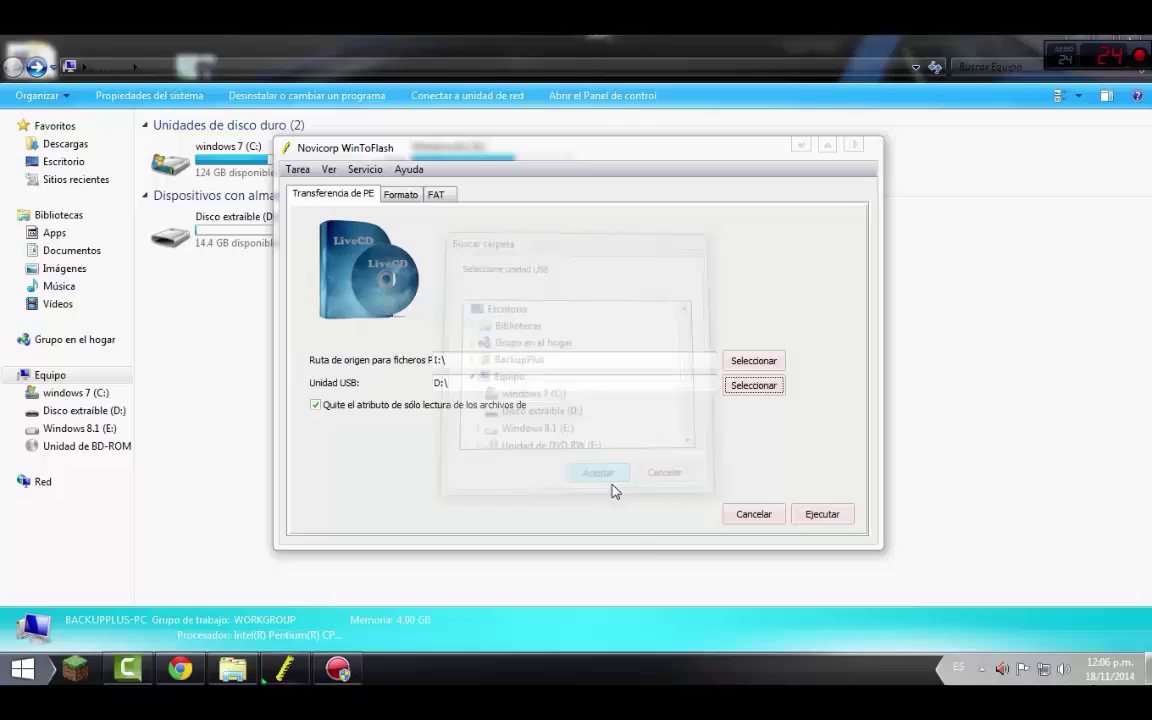
{"action": "left_click", "coordinate": [828, 515]}
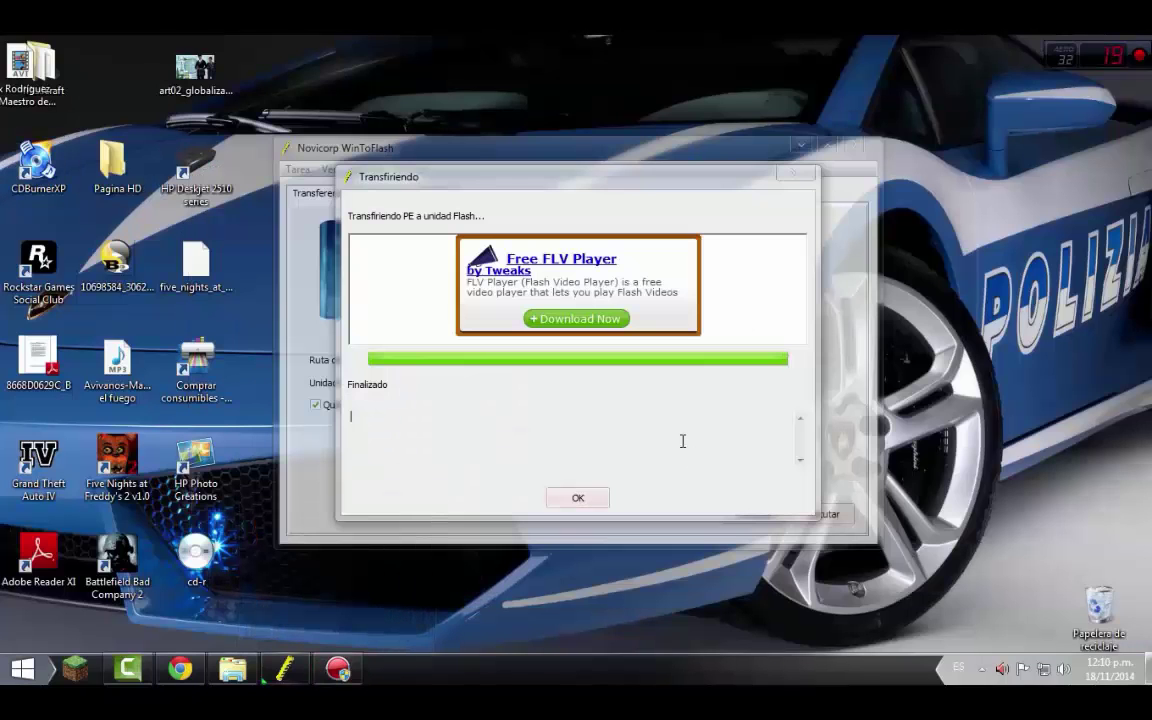
{"action": "left_click", "coordinate": [592, 500]}
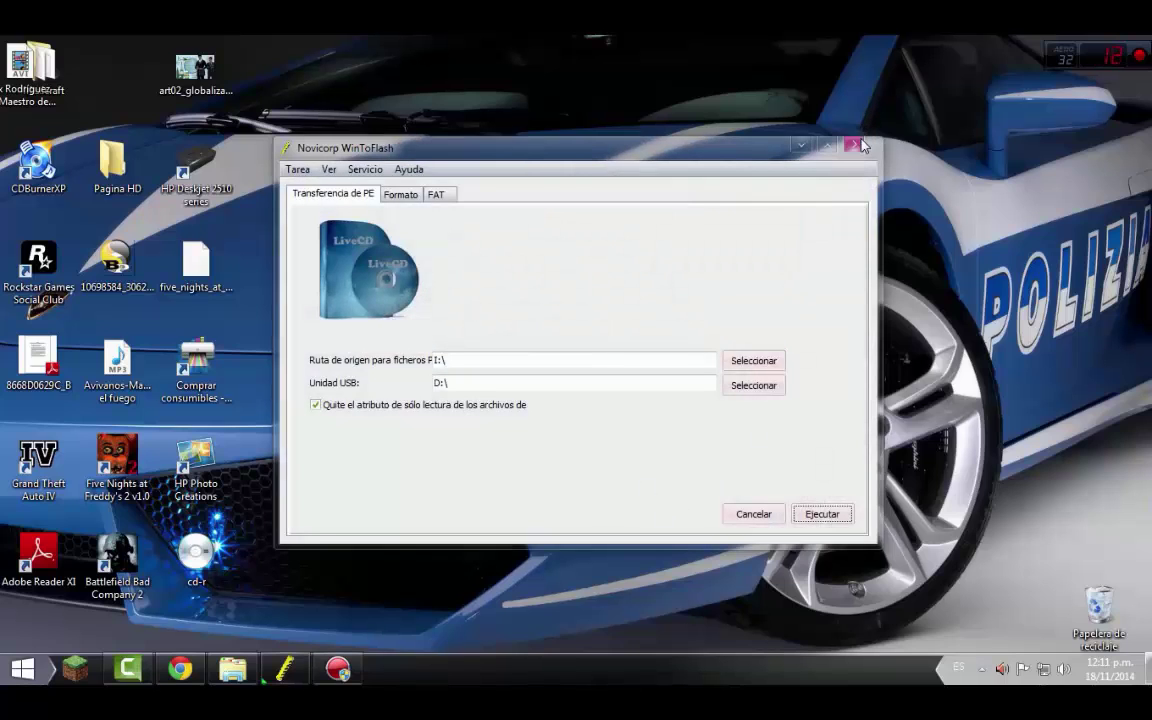
Step: Close WinToFlash and exit its update wizard
{"action": "left_click", "coordinate": [855, 145]}
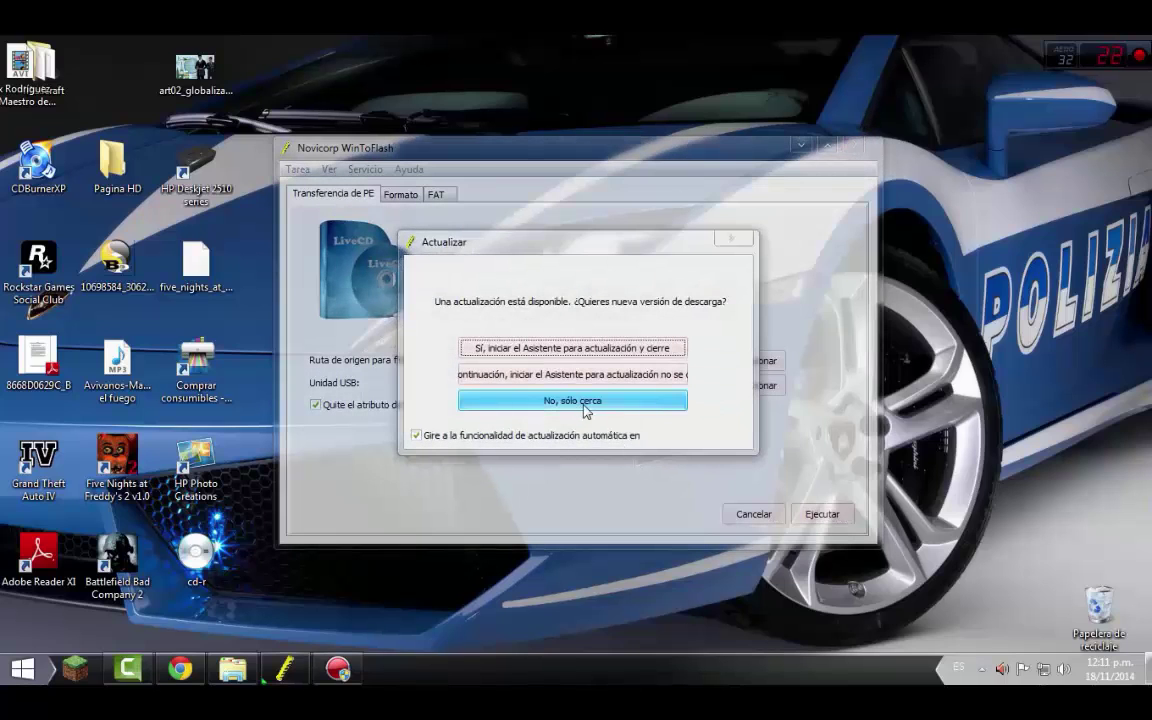
{"action": "left_click", "coordinate": [575, 348]}
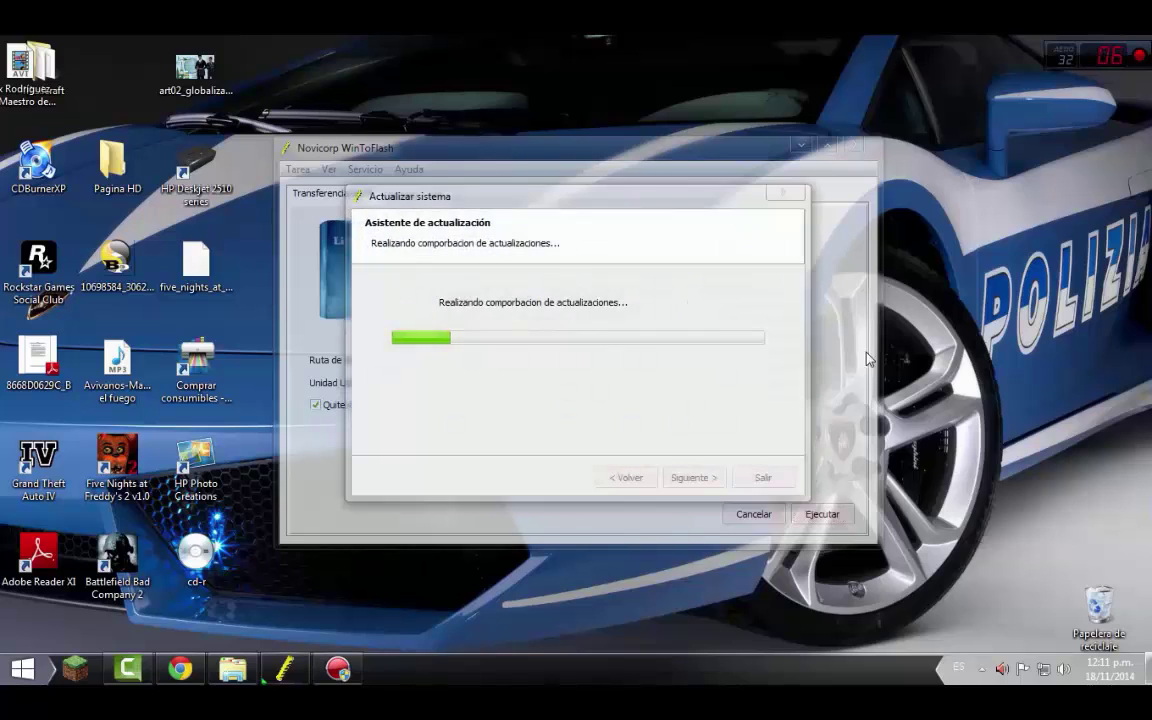
{"action": "left_click", "coordinate": [784, 192]}
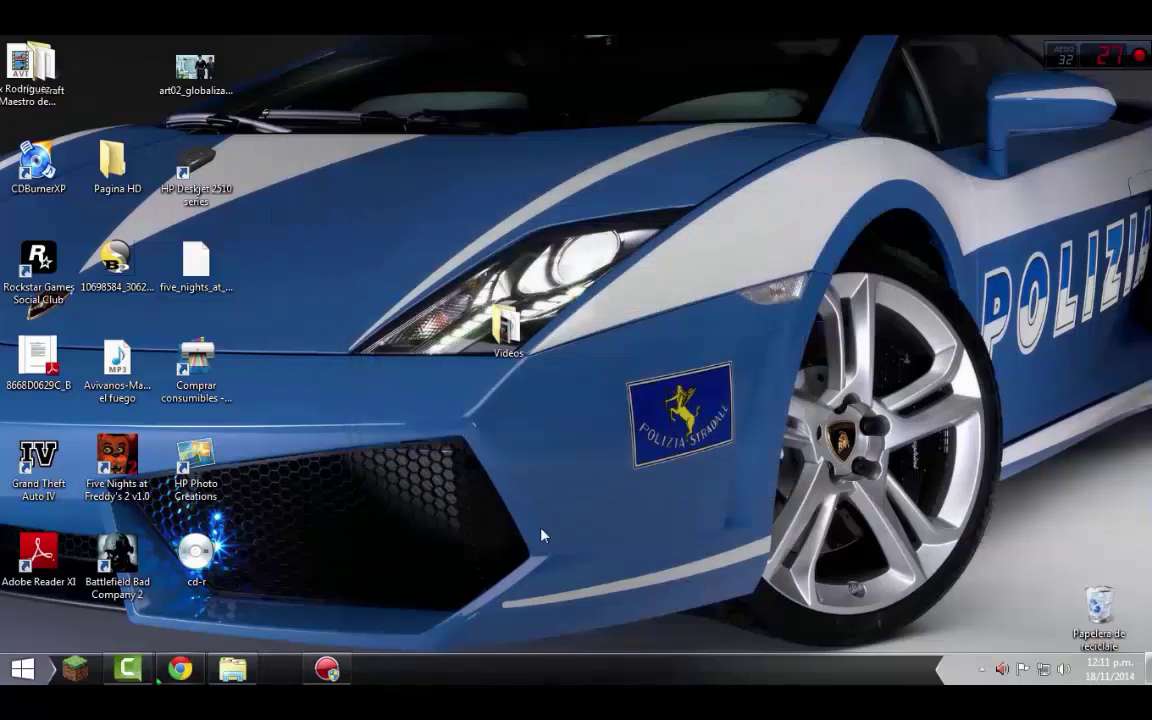
Step: Open Equipo to check the USB drive among the removable storage devices
{"action": "right_click", "coordinate": [436, 228]}
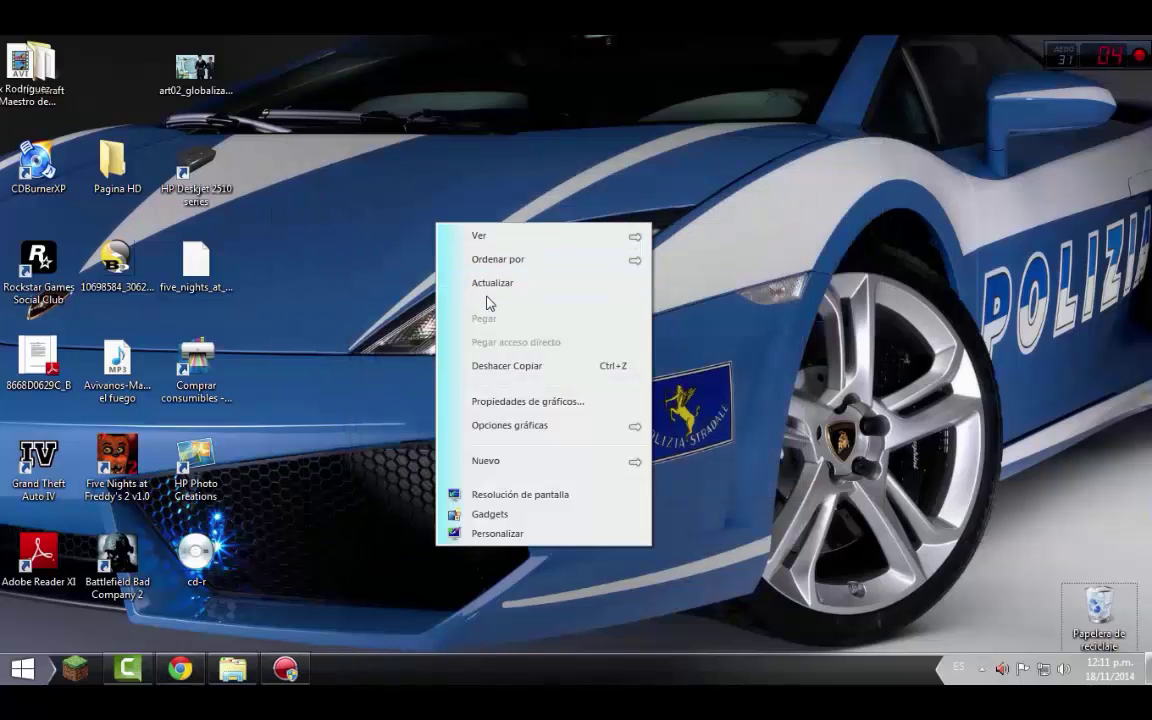
{"action": "left_click", "coordinate": [50, 677]}
{"action": "left_click", "coordinate": [329, 373]}
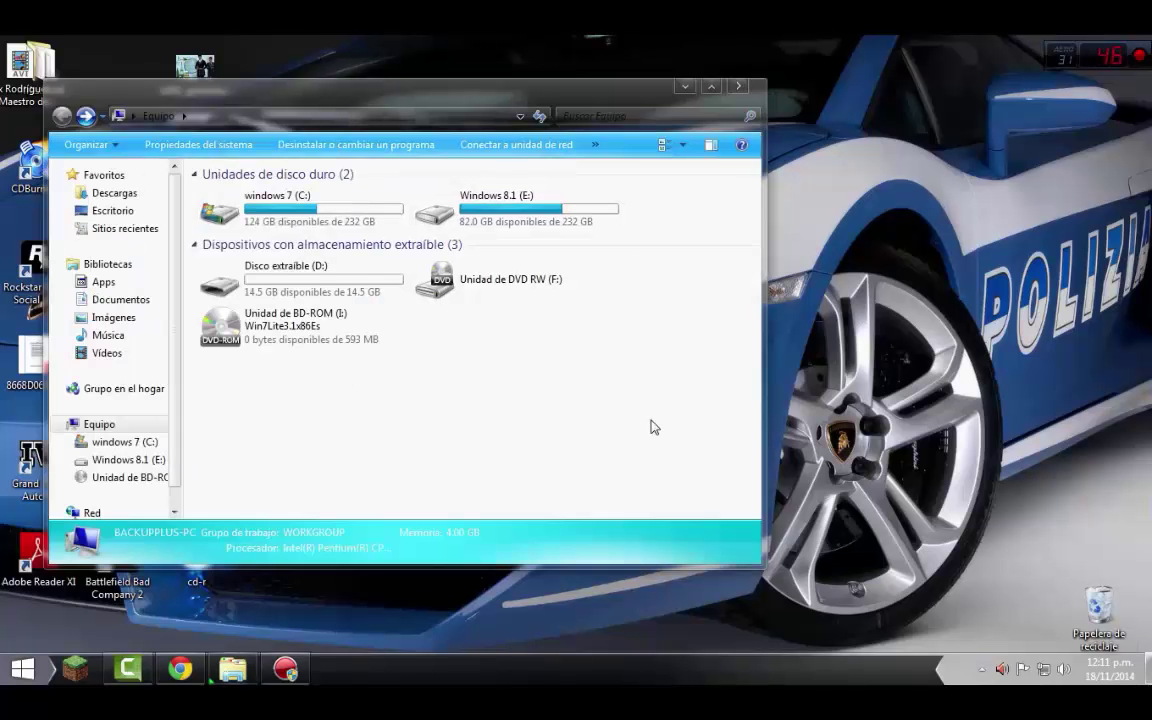
{"action": "double_click", "coordinate": [541, 97]}
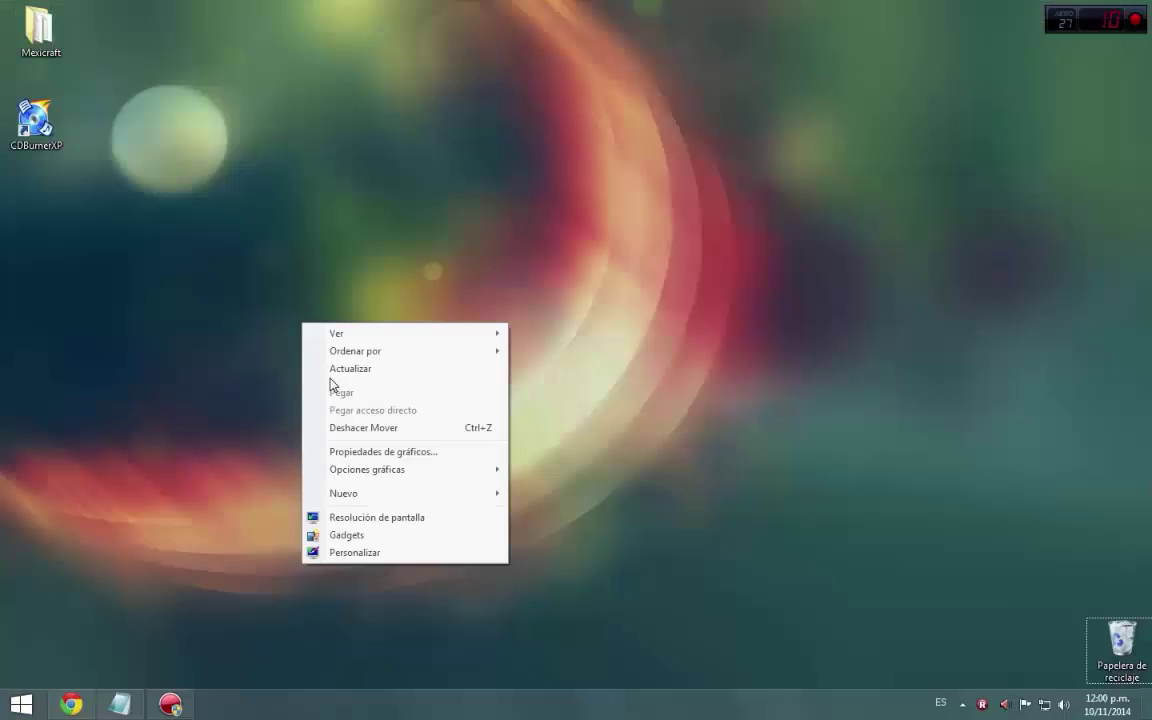
Step: Refresh the desktop and open the Start menu
{"action": "left_click", "coordinate": [333, 378]}
{"action": "key", "text": "super"}
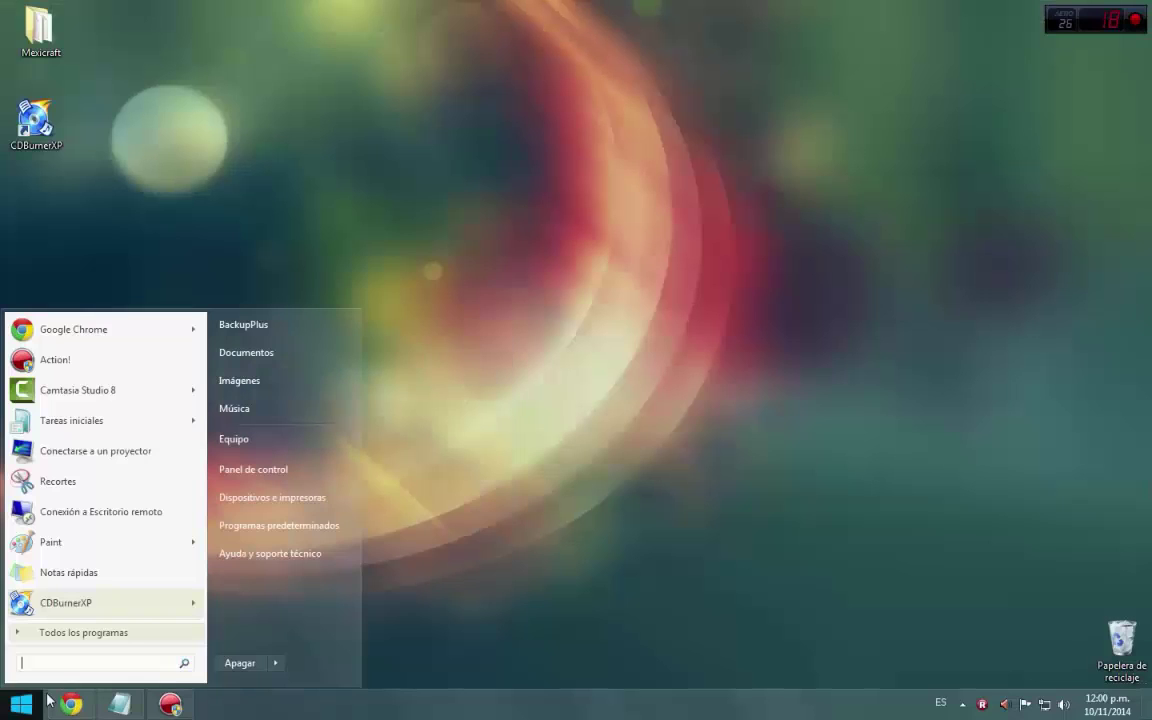